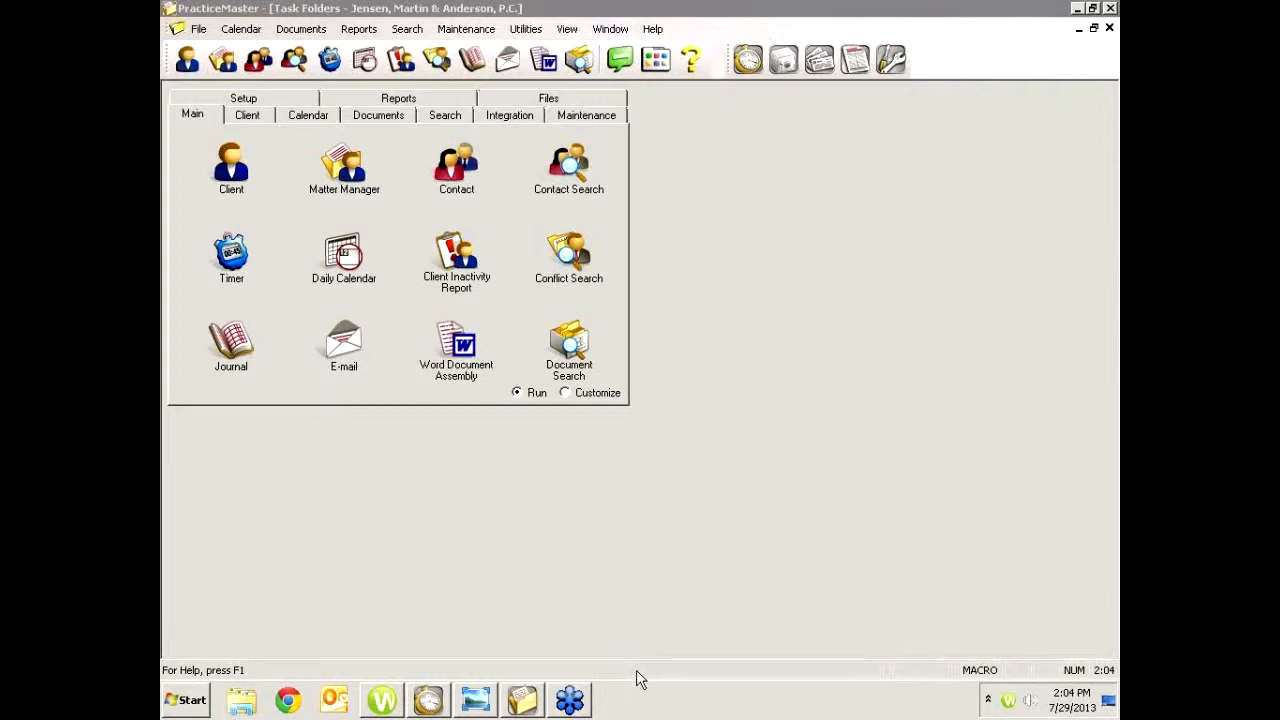
left_click(476, 701)
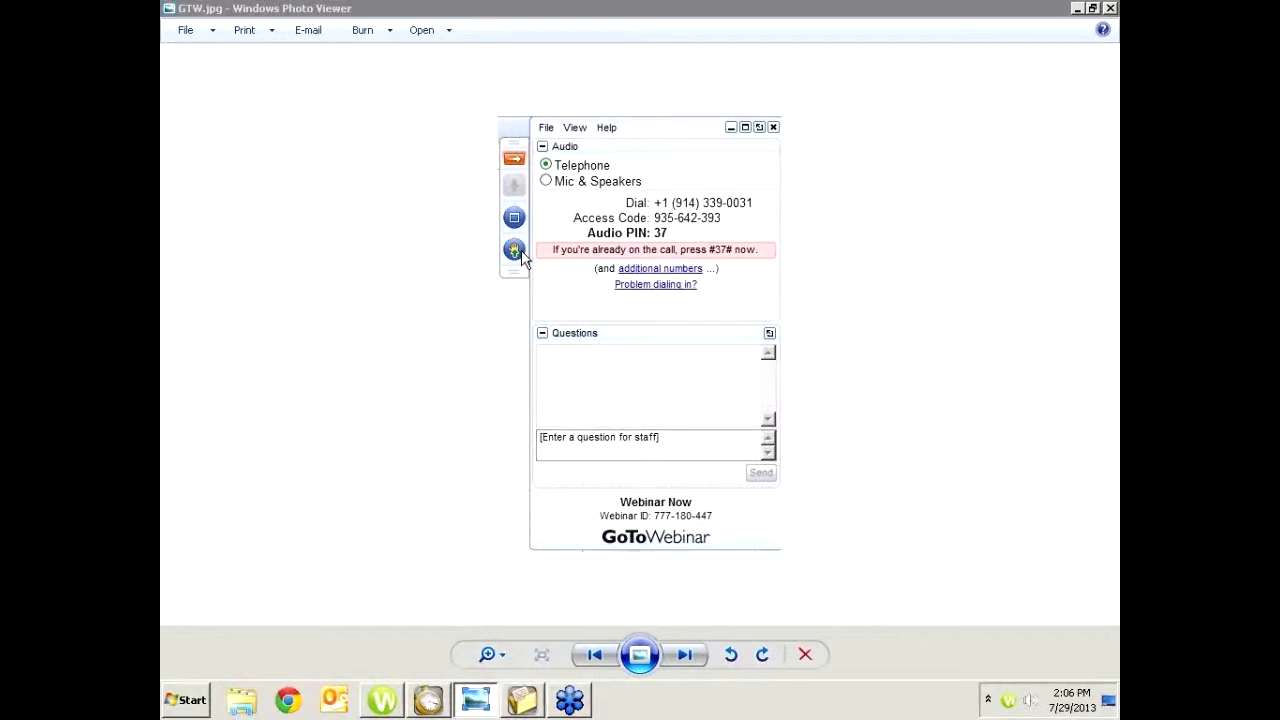
left_click(1080, 10)
left_click(1078, 9)
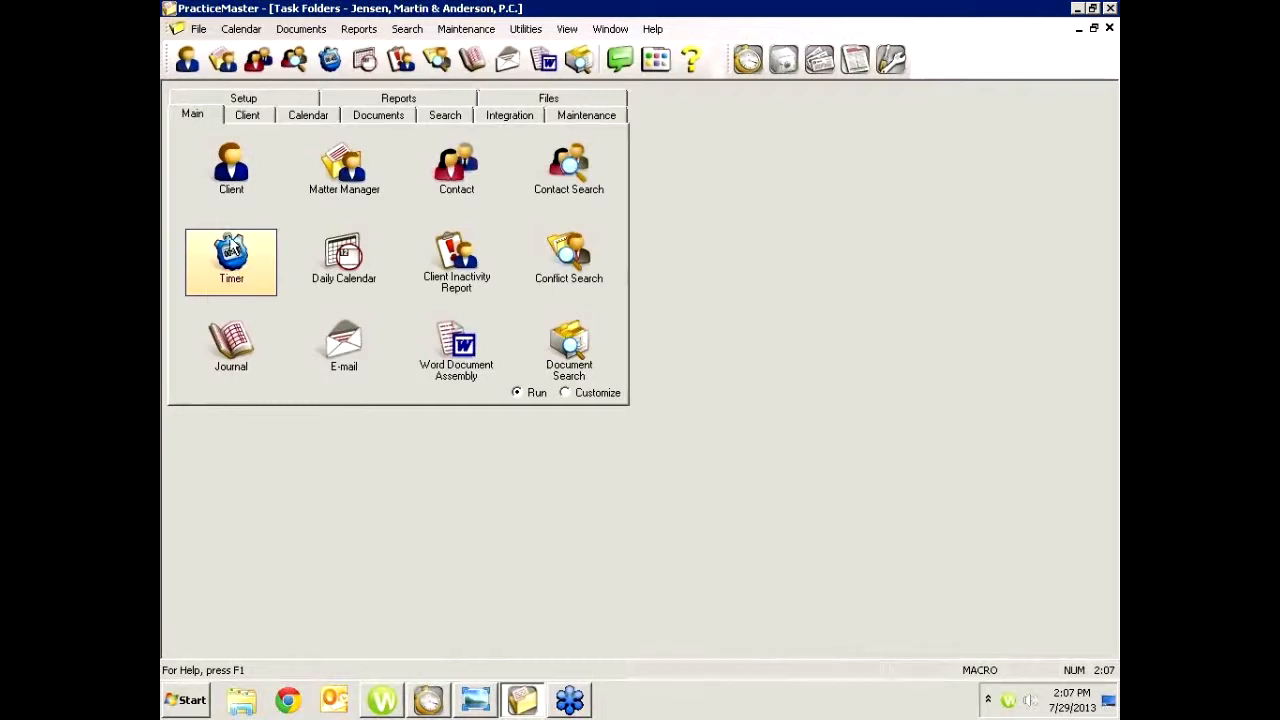
Open the Timer and add four new blank time tasks to its list
left_click(232, 258)
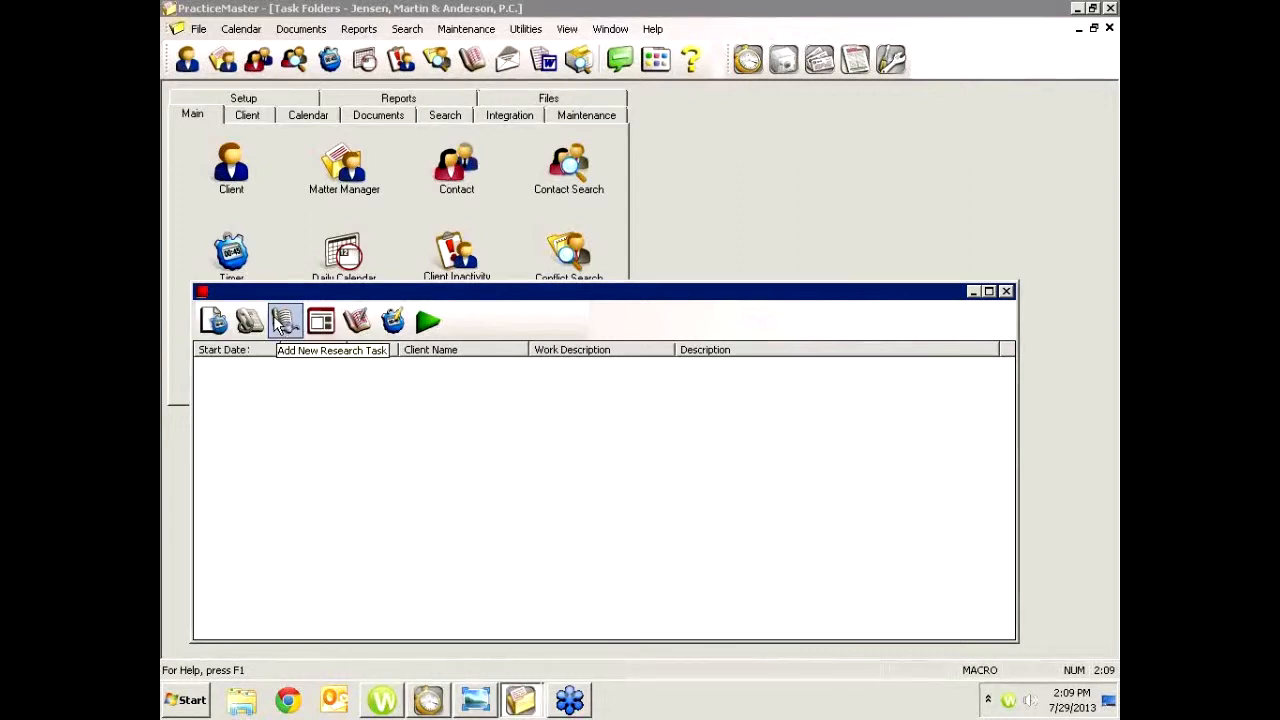
left_click(218, 328)
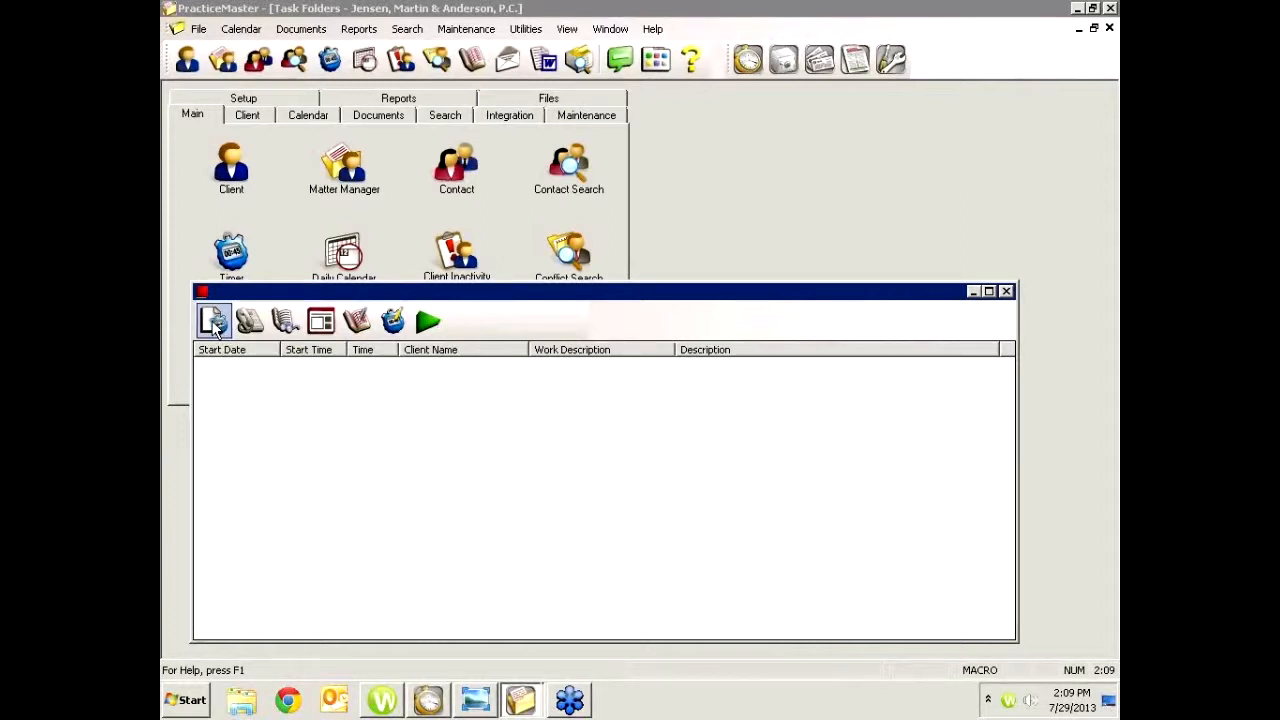
left_click(216, 328)
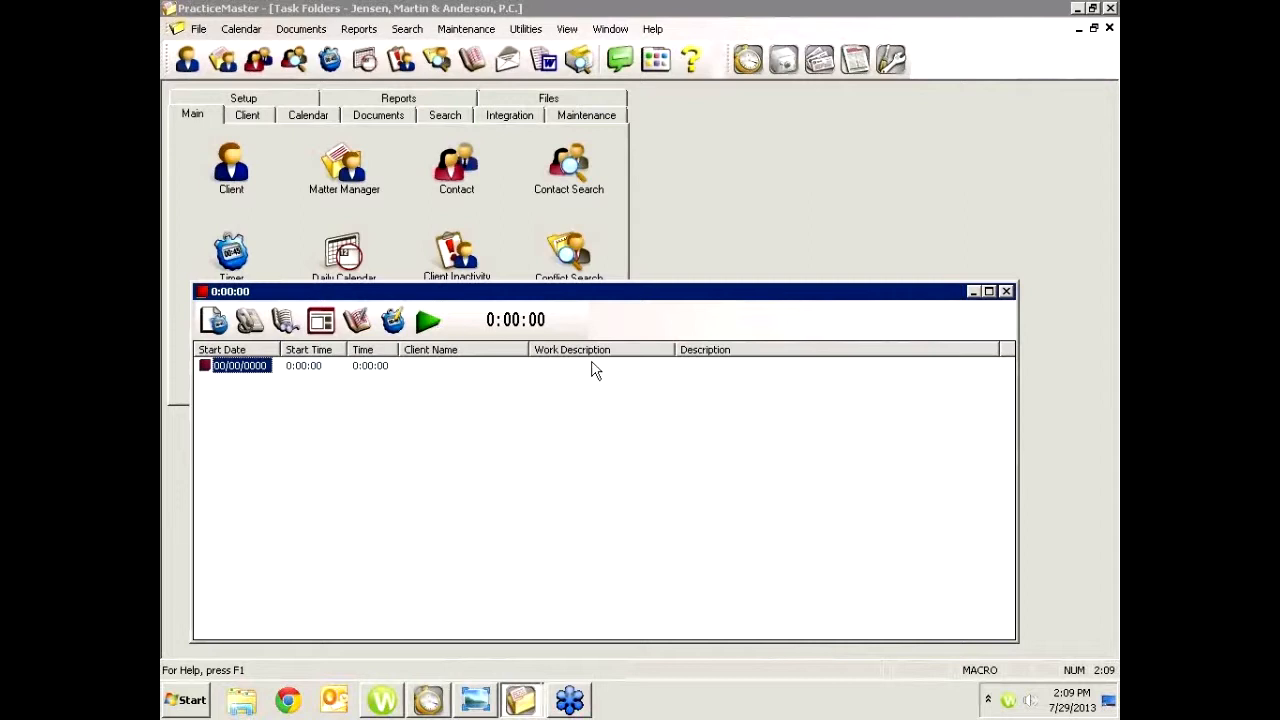
left_click(216, 322)
left_click(213, 322)
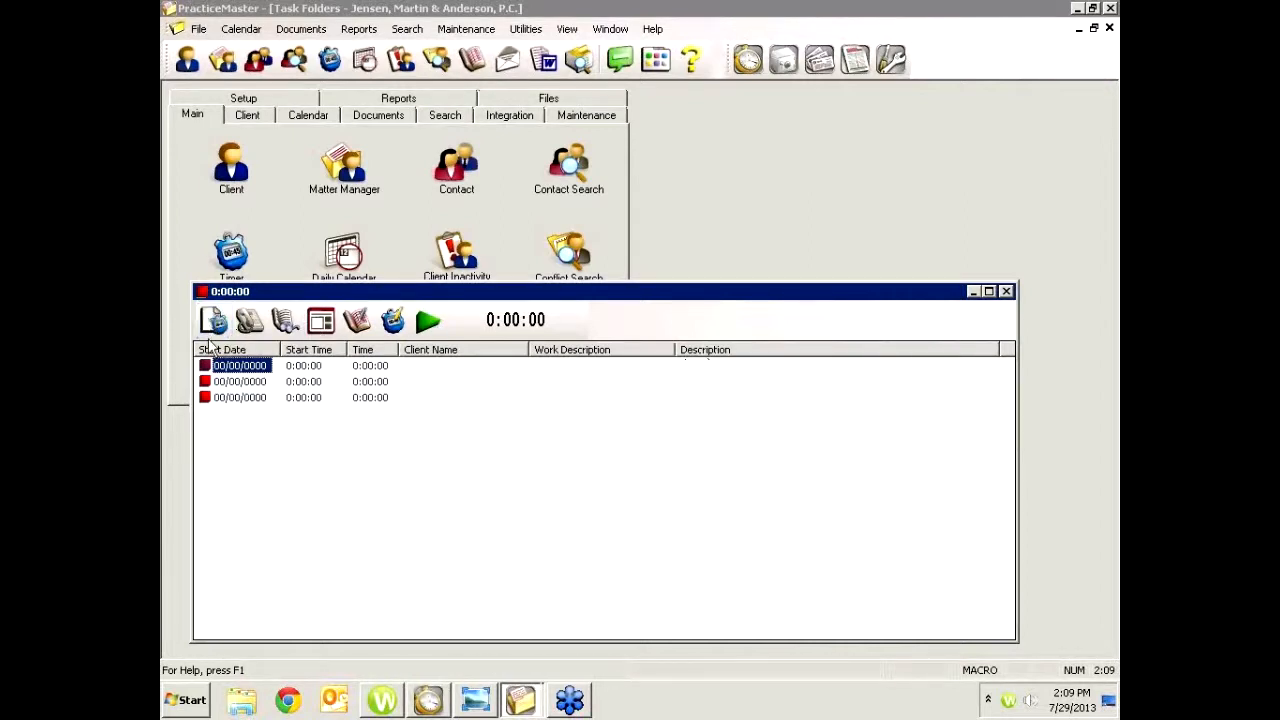
left_click(213, 322)
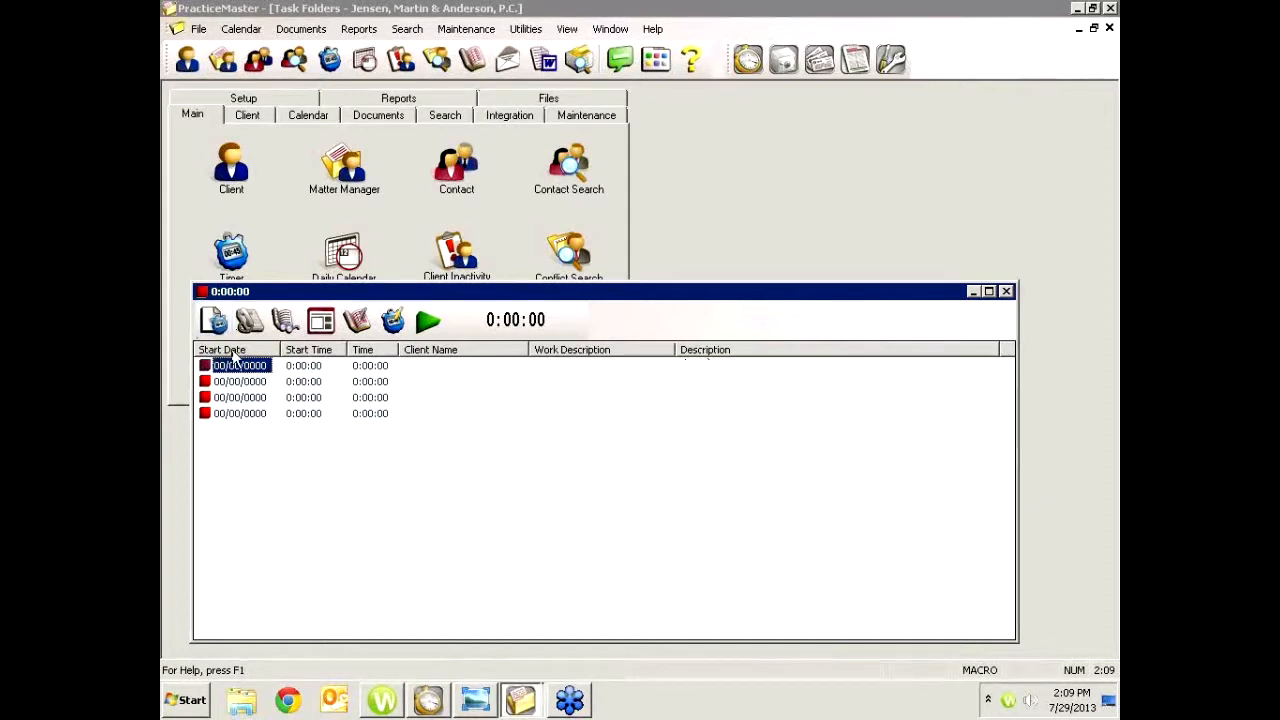
Open the first time task's record, assign it the individual client's Bel-Cor matter by searching its name, and save it
double_click(259, 369)
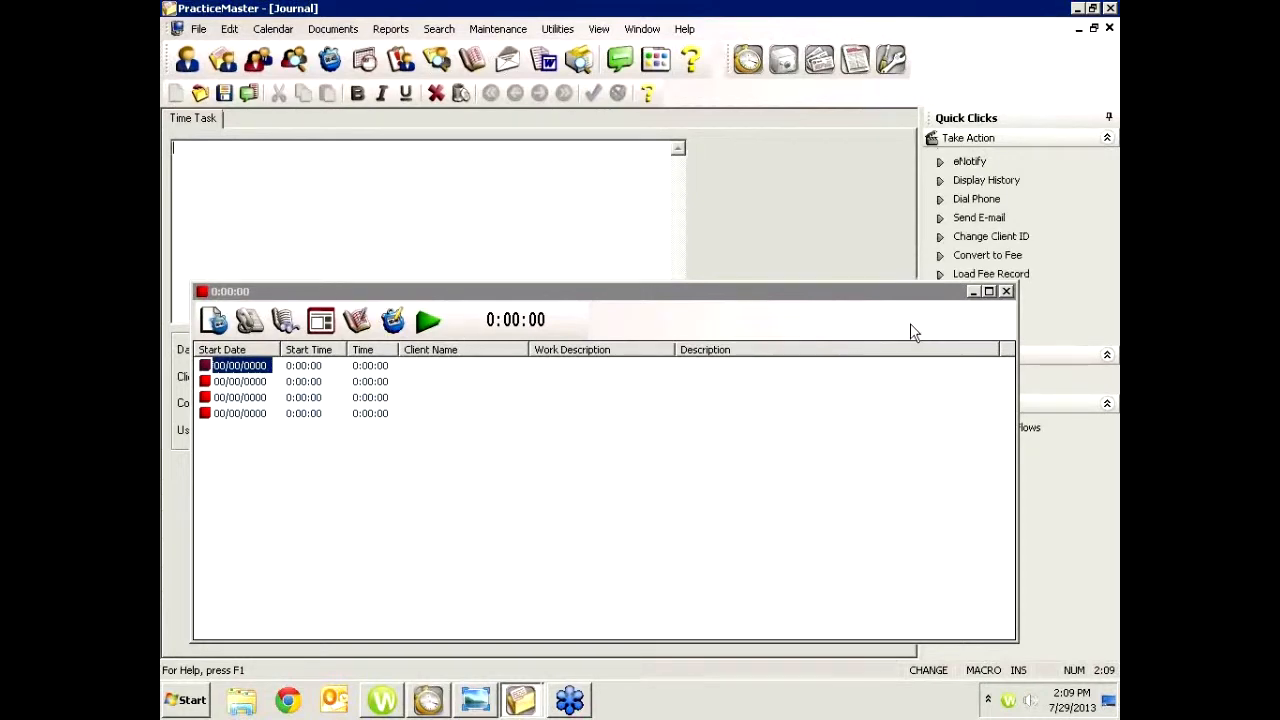
left_click(975, 292)
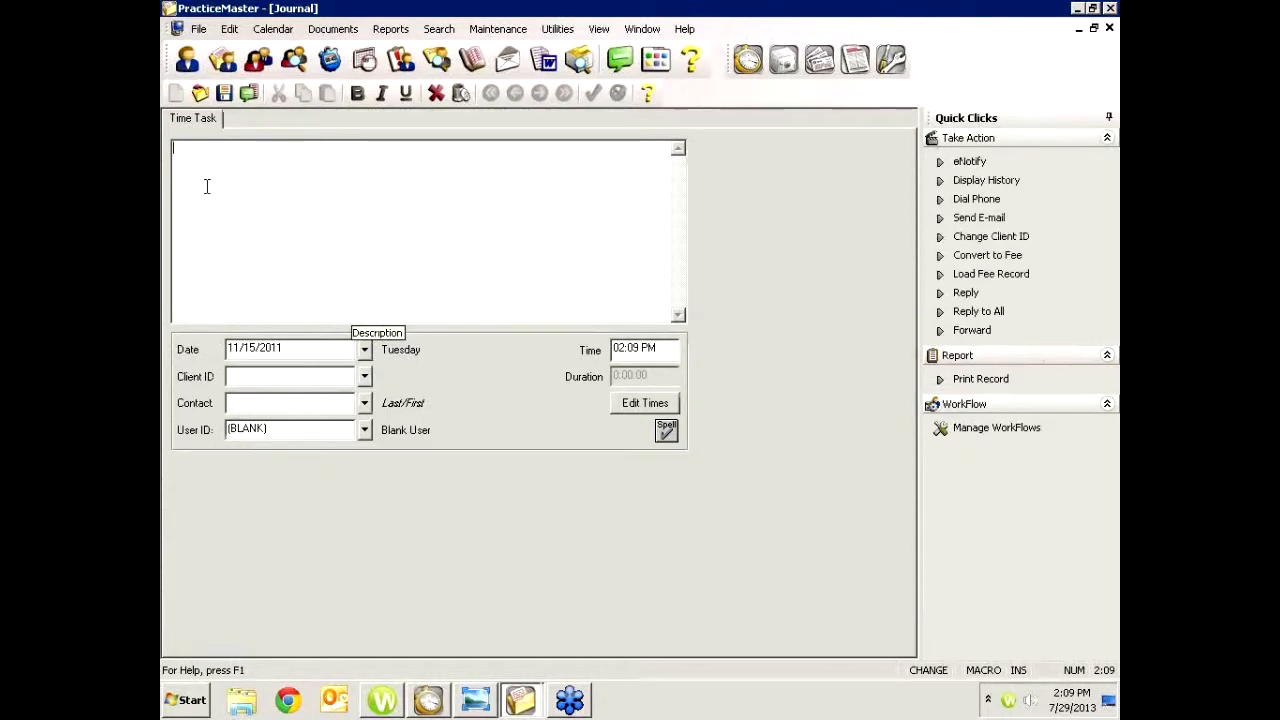
left_click(238, 377)
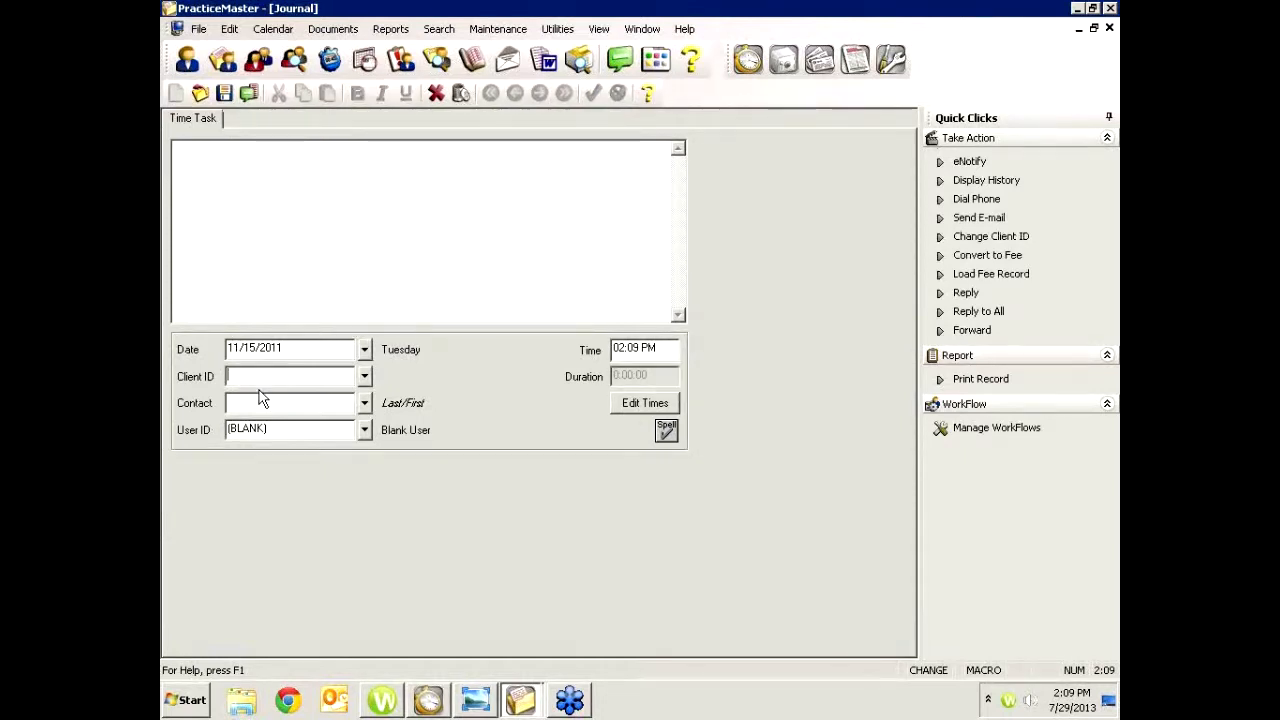
type("La")
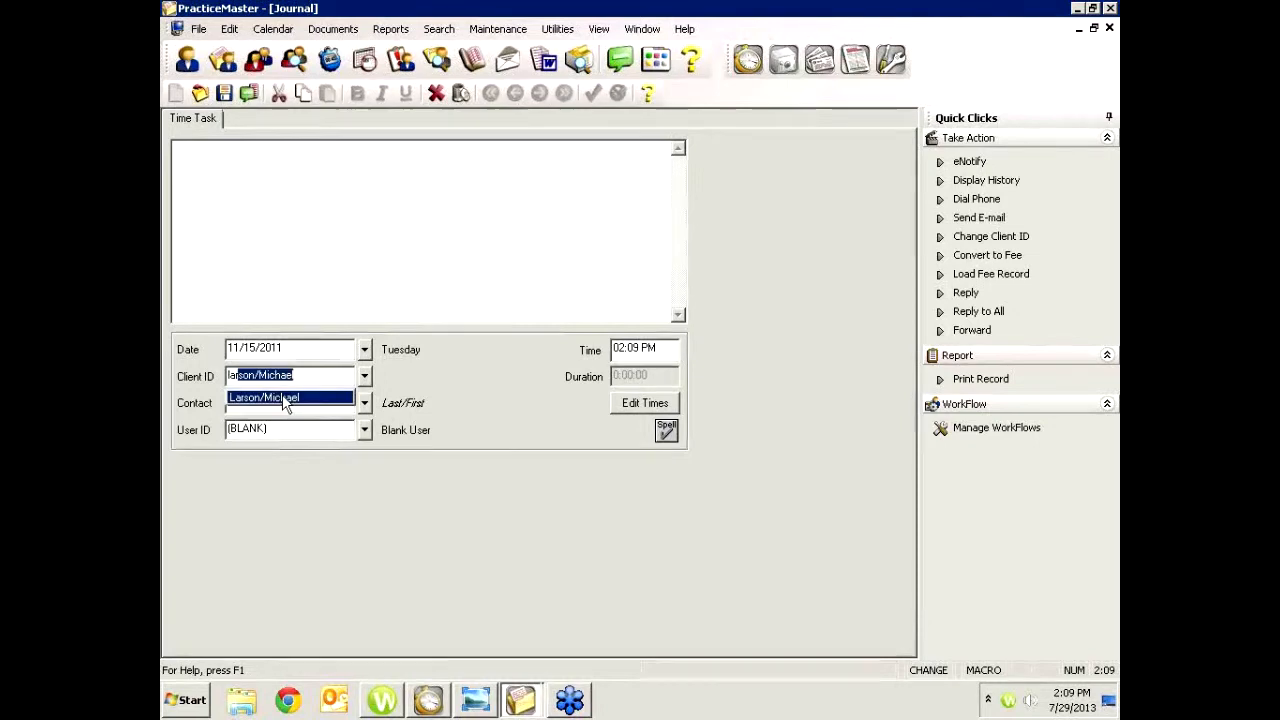
left_click(287, 401)
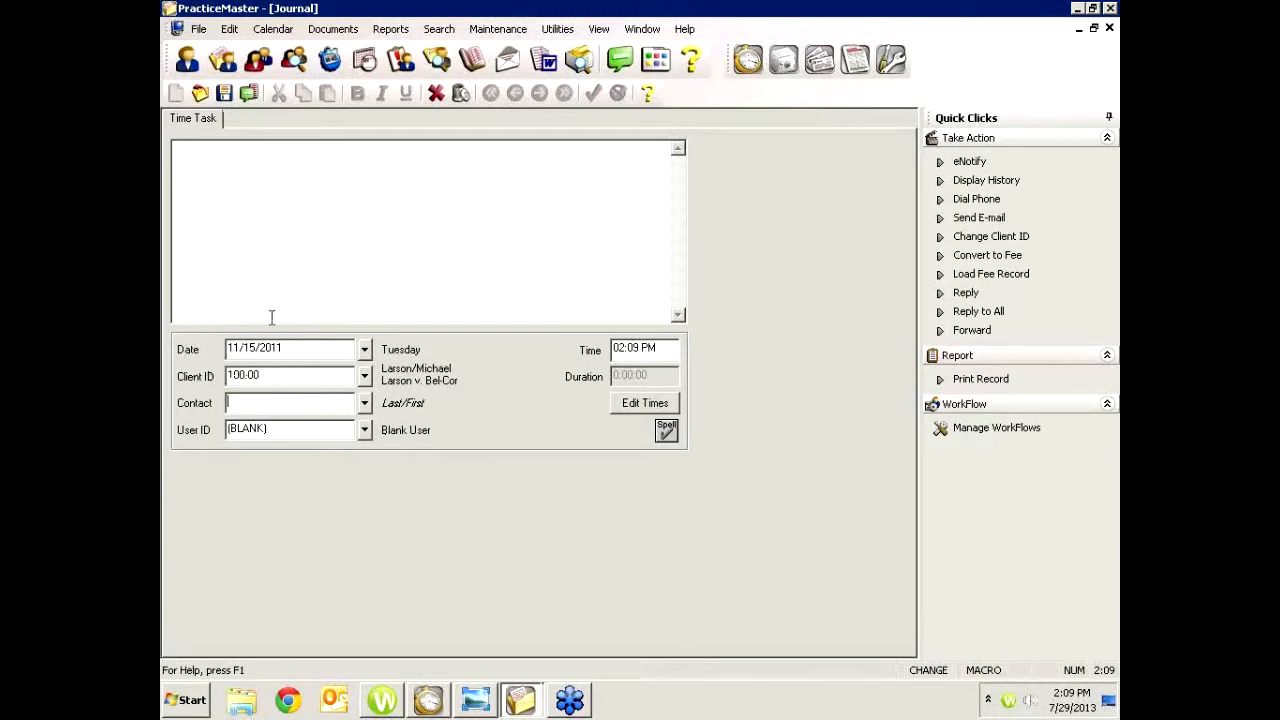
left_click(224, 93)
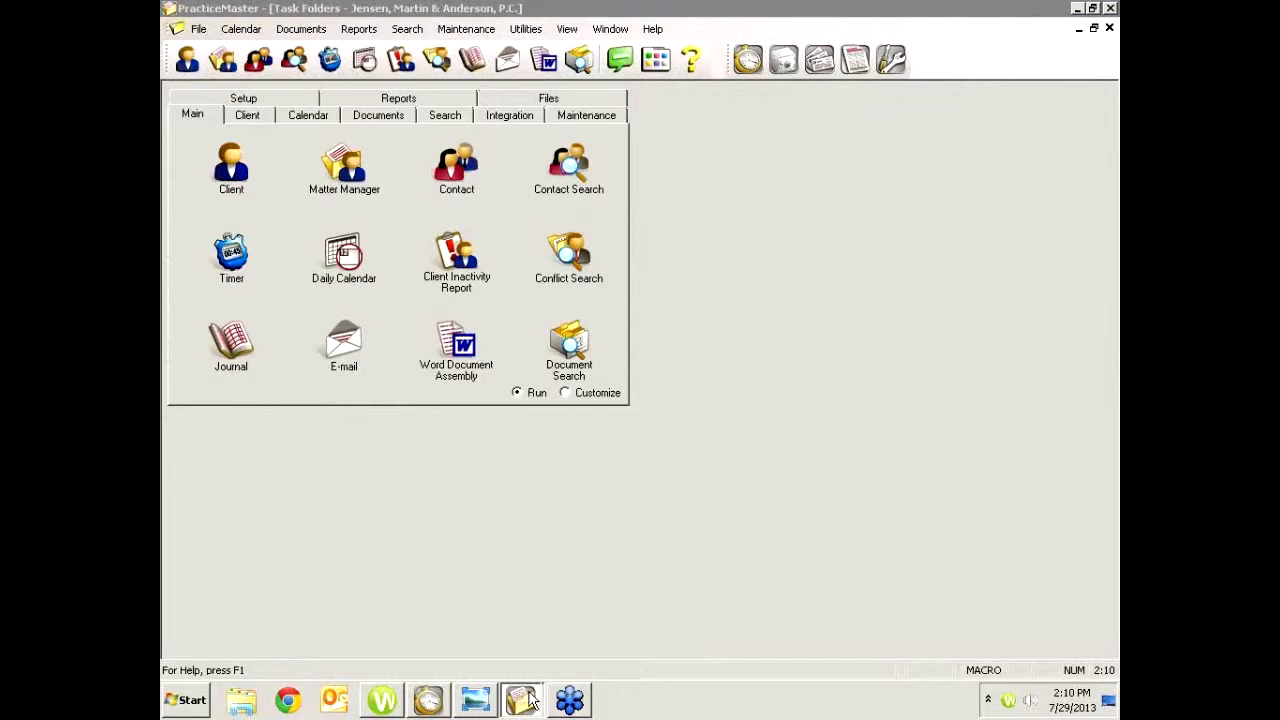
Open the second time task's record, pick Peterson Insurance Co.'s General Legal Counsel matter from the client lookup, and save it
mouse_move(525, 703)
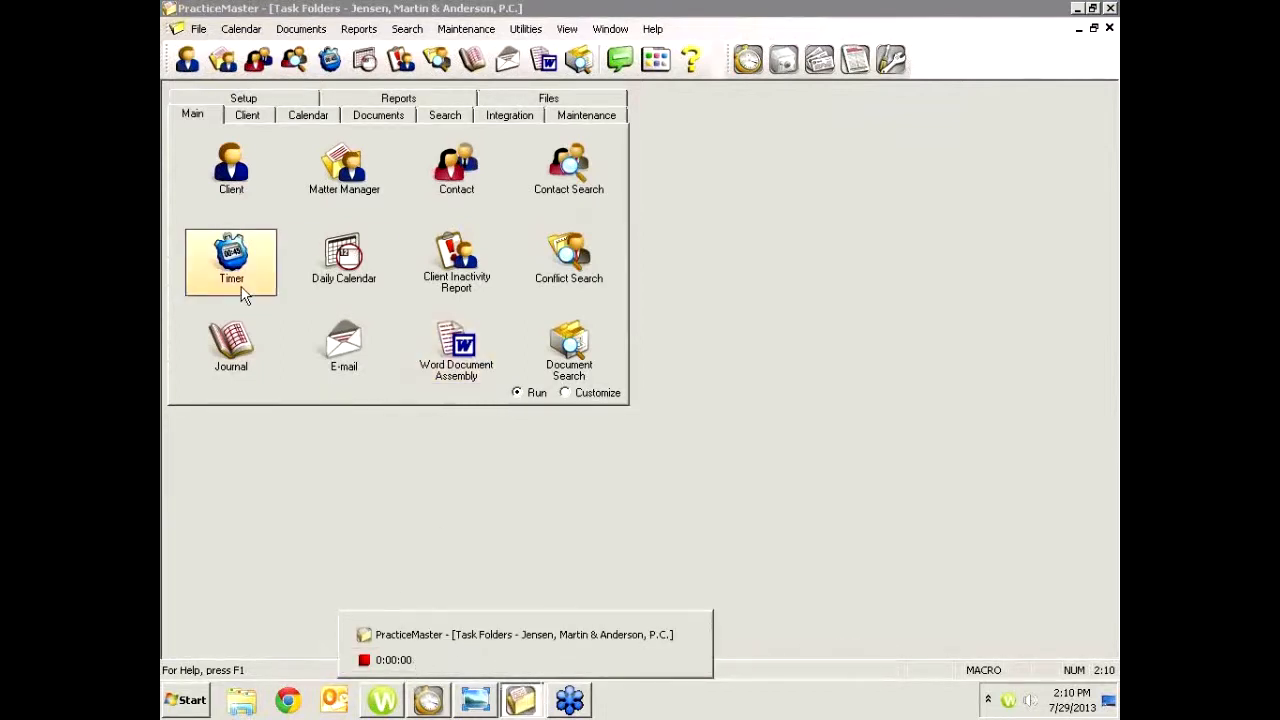
left_click(392, 662)
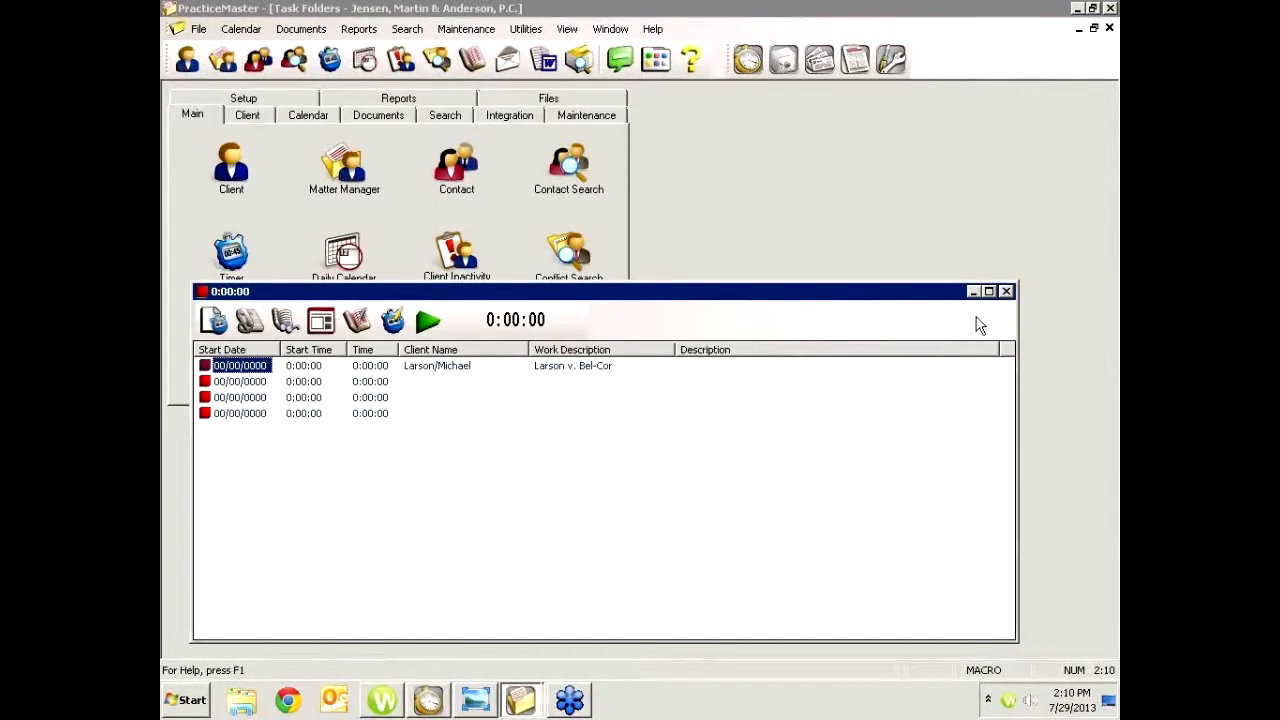
mouse_move(856, 296)
left_mouse_down()
mouse_move(1047, 457)
mouse_move(871, 337)
mouse_move(846, 280)
left_mouse_up()
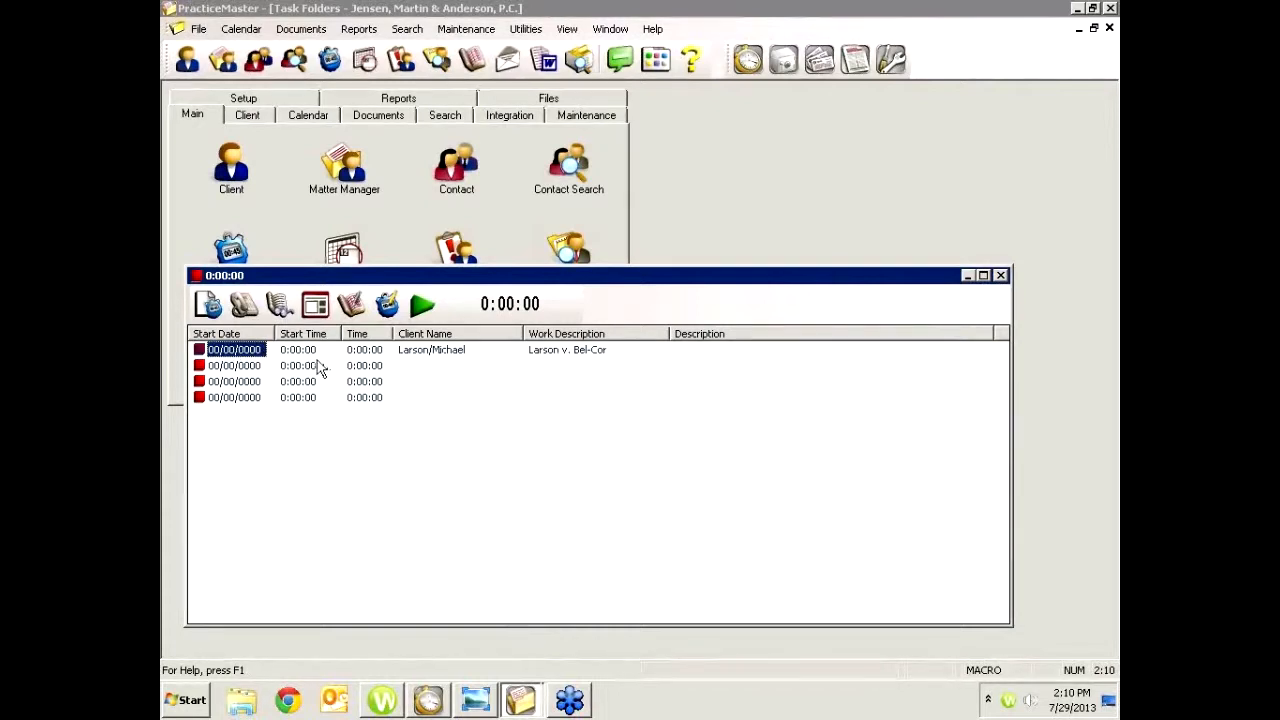
left_click(222, 367)
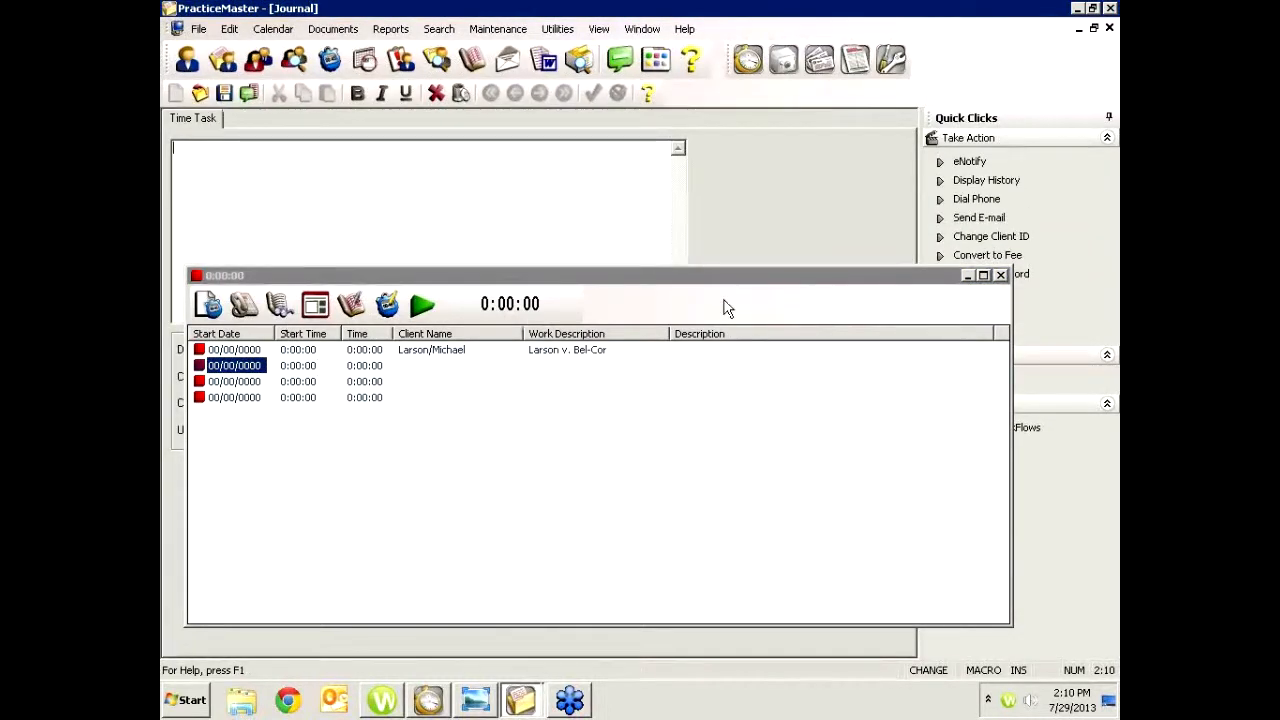
left_click(968, 275)
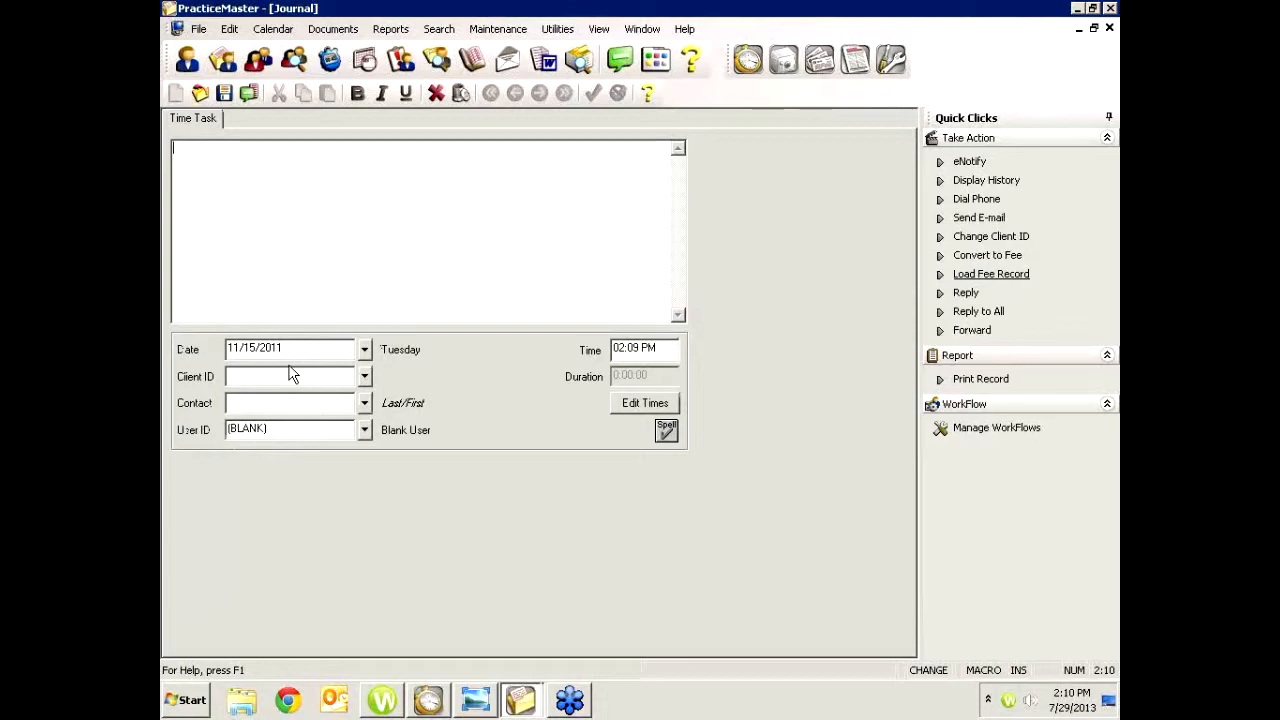
left_click(364, 377)
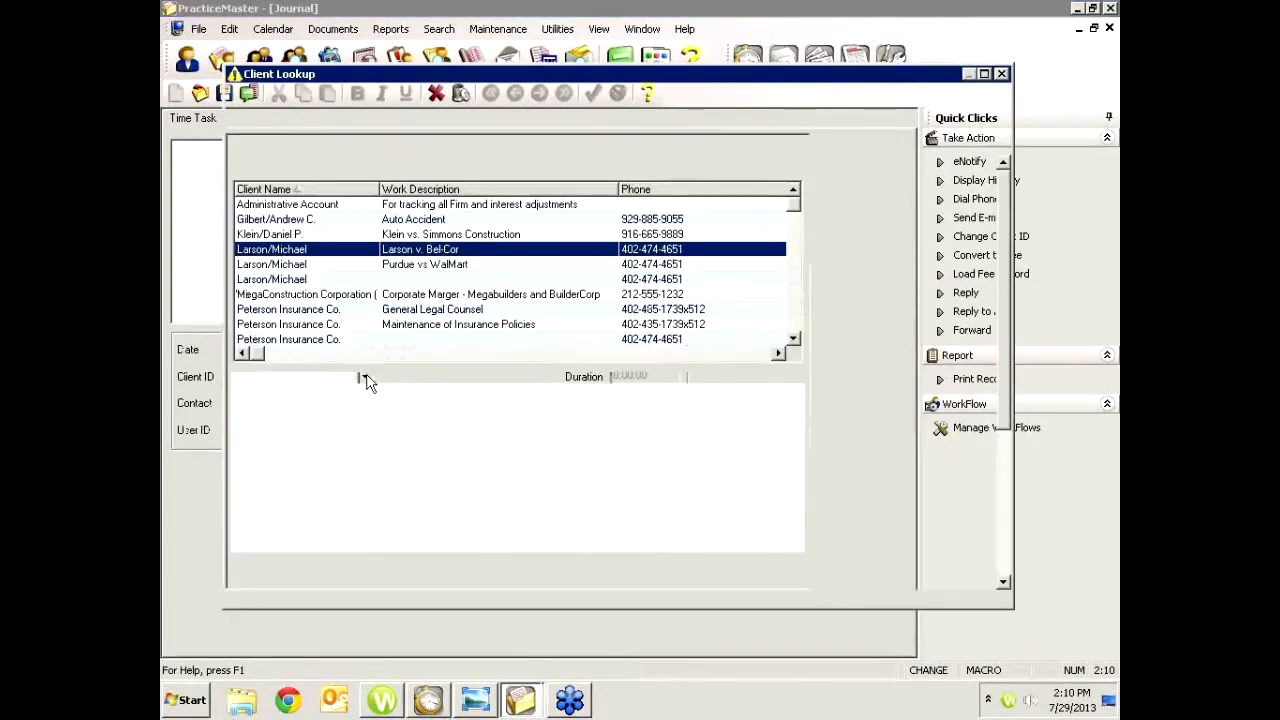
double_click(332, 309)
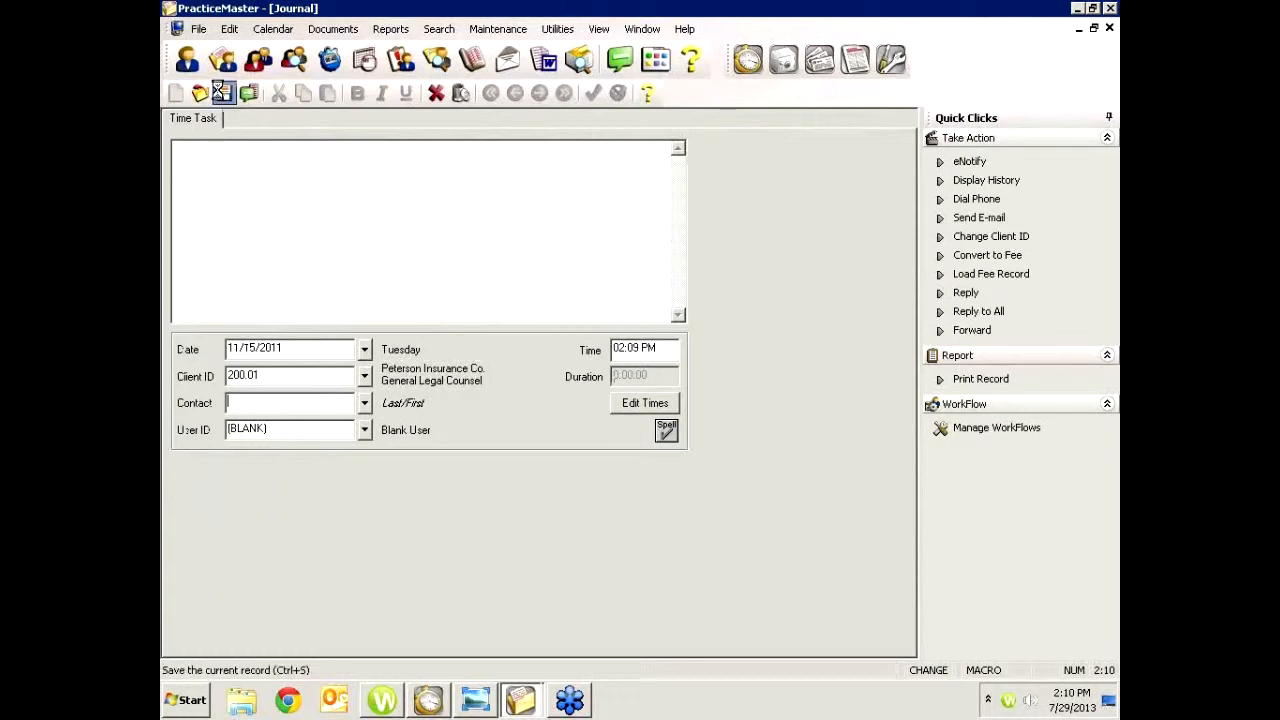
left_click(223, 93)
left_click(248, 286)
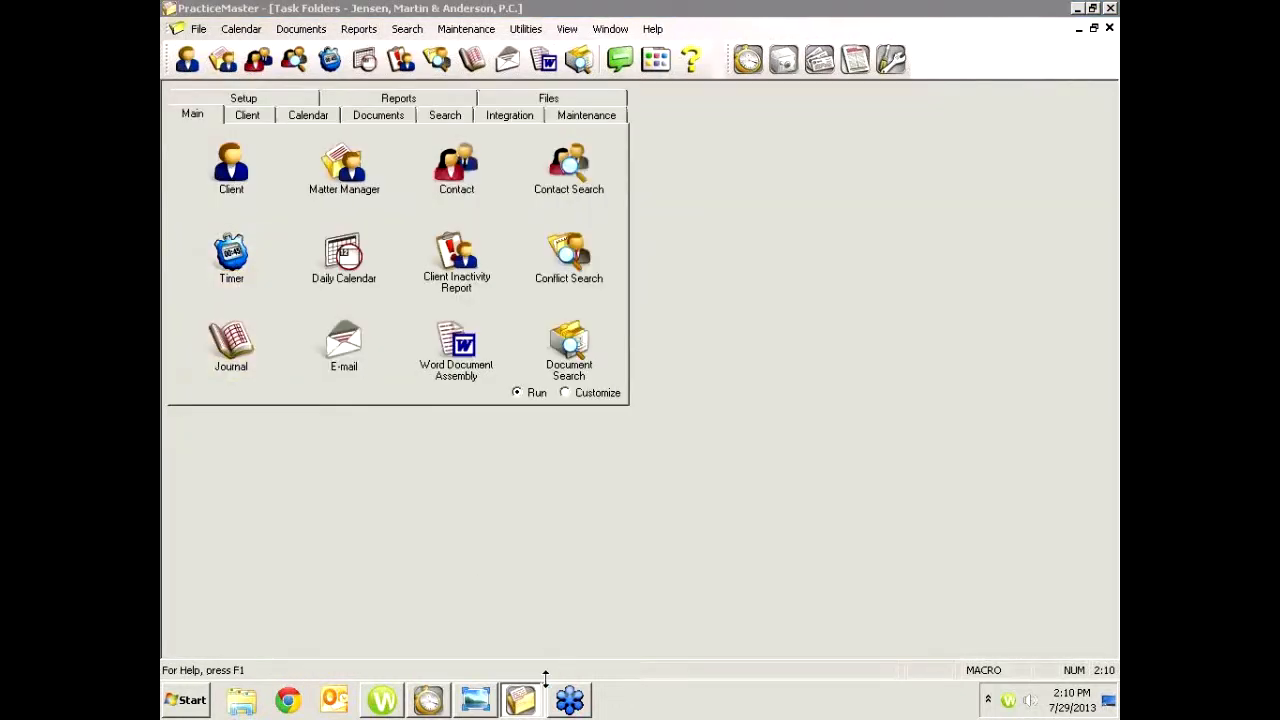
Open the fourth time task's record, set its description to Misc, and save it
left_click(455, 659)
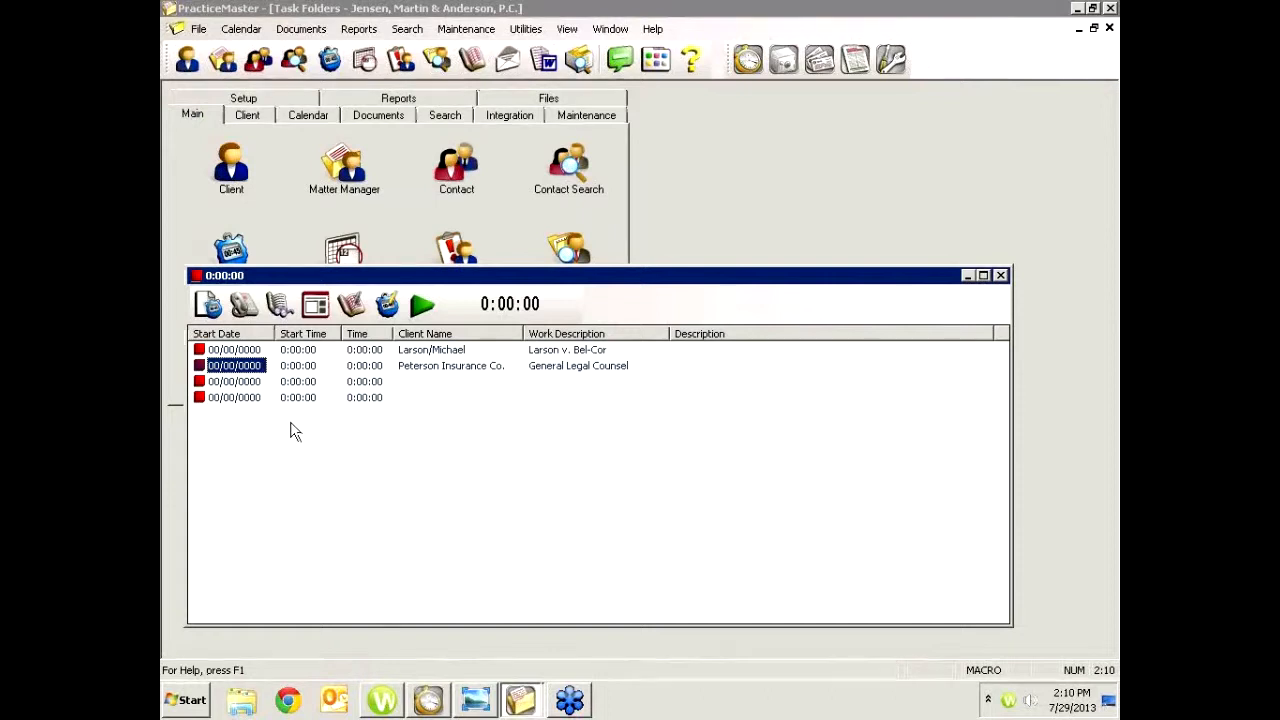
double_click(240, 398)
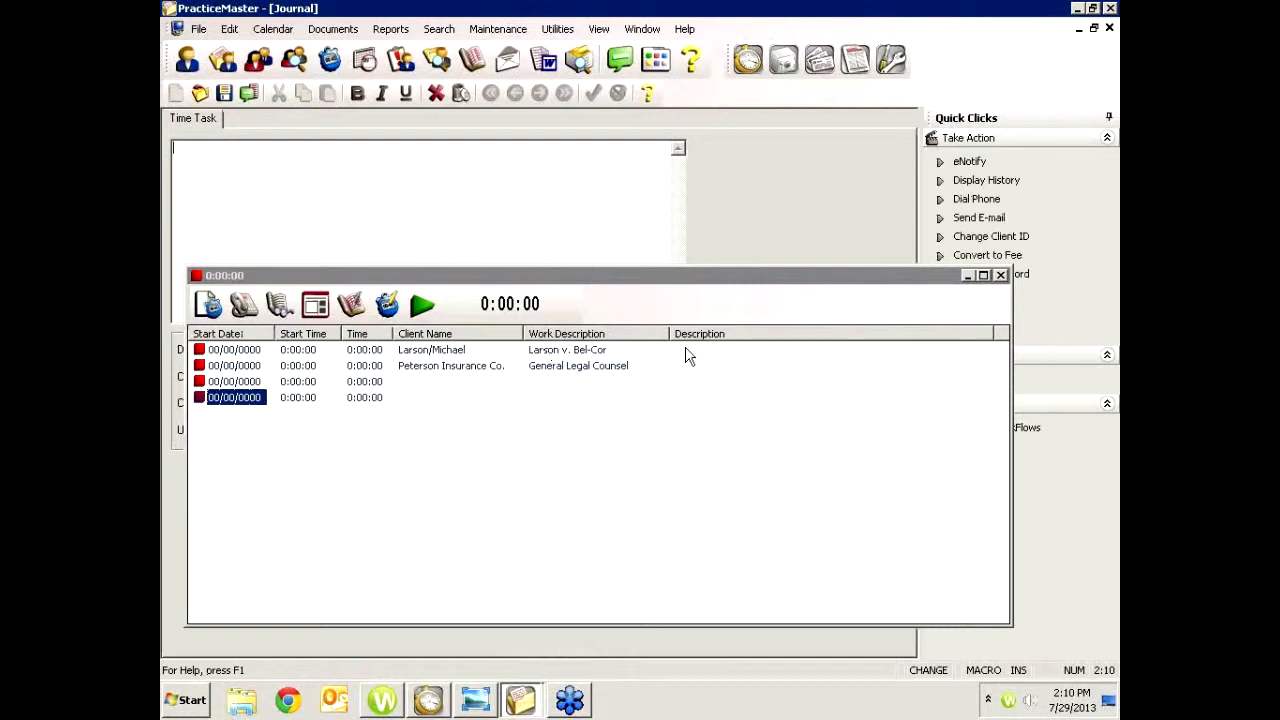
left_click(969, 276)
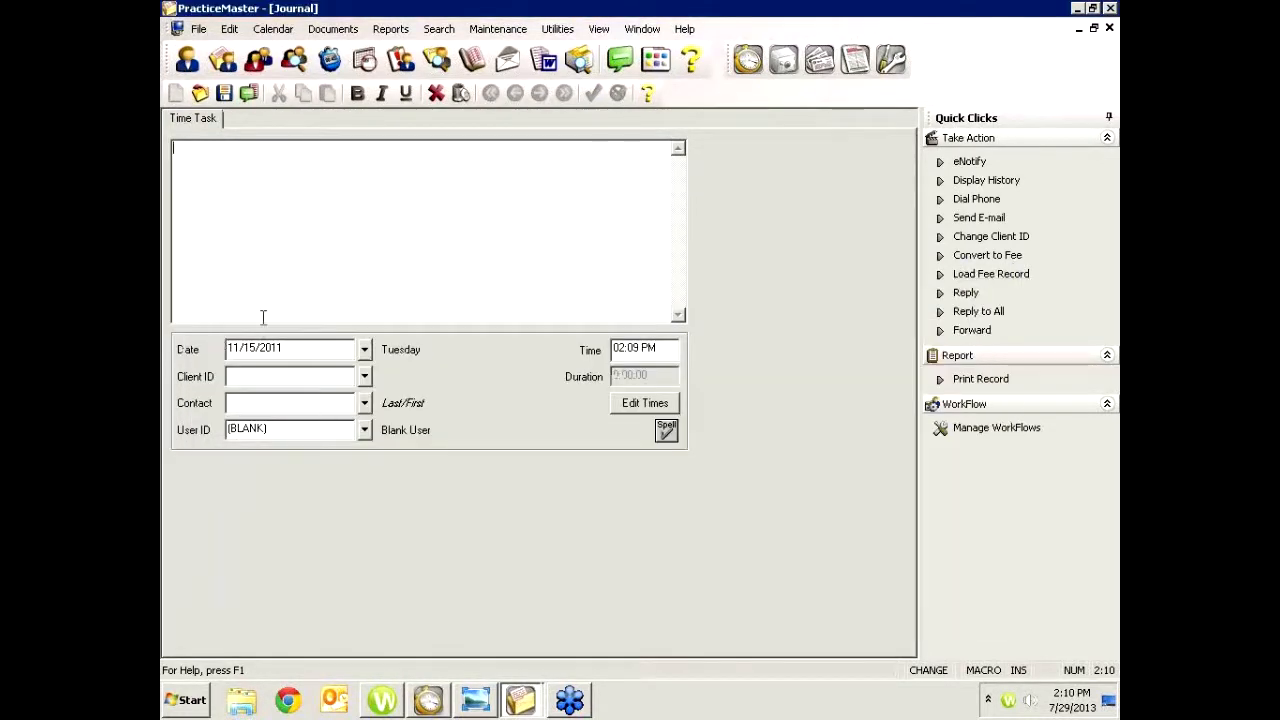
type("Misc")
left_click(224, 93)
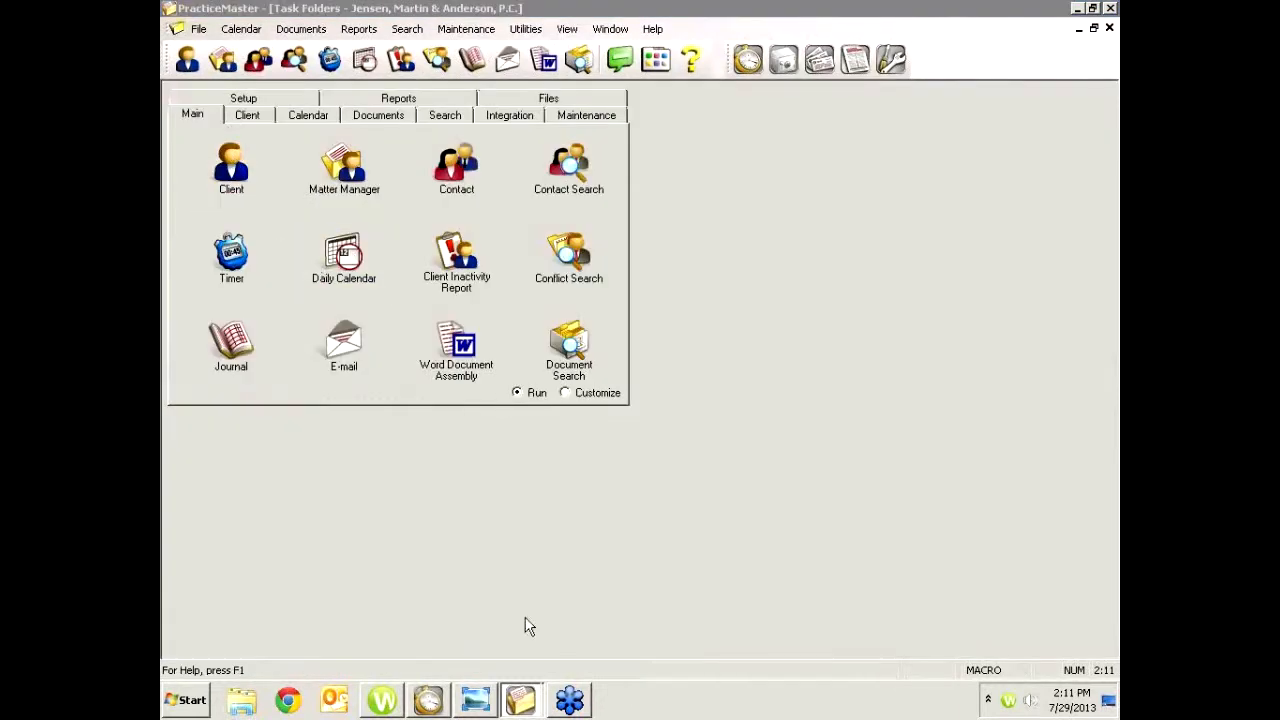
Start and stop the timer on the first time task, then on the third time task
mouse_move(525, 700)
left_click(455, 655)
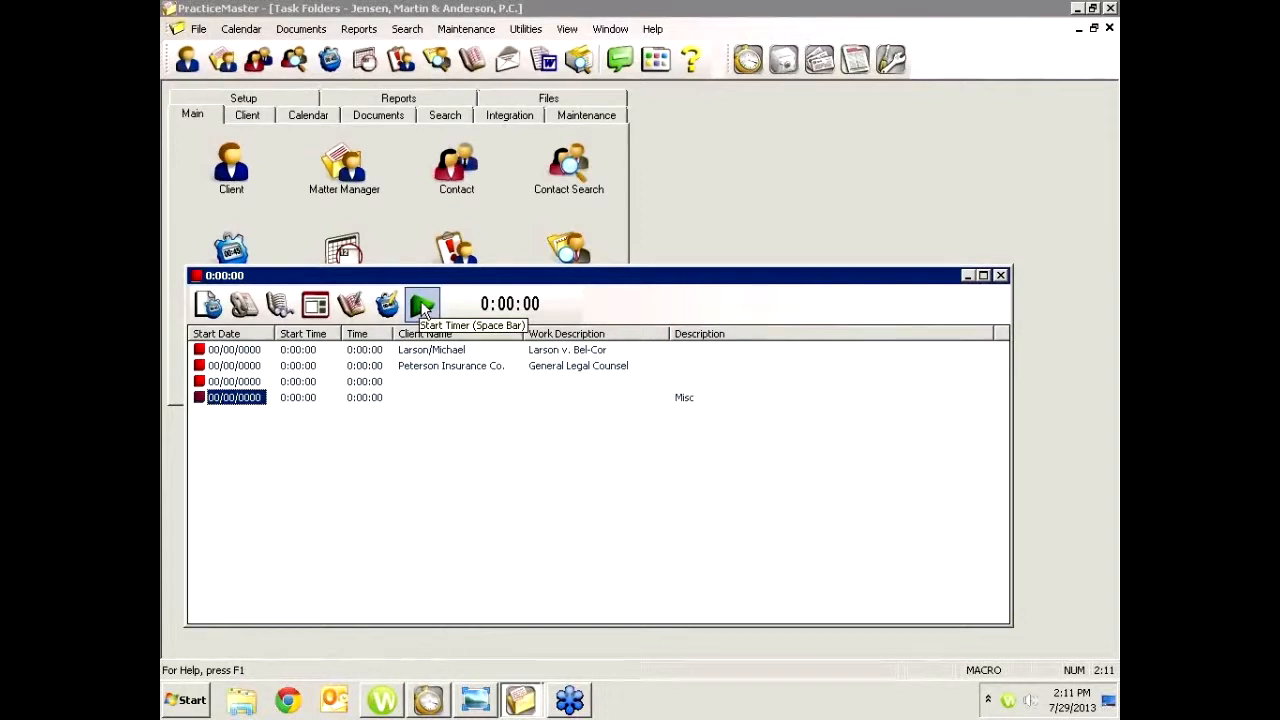
left_click(200, 350)
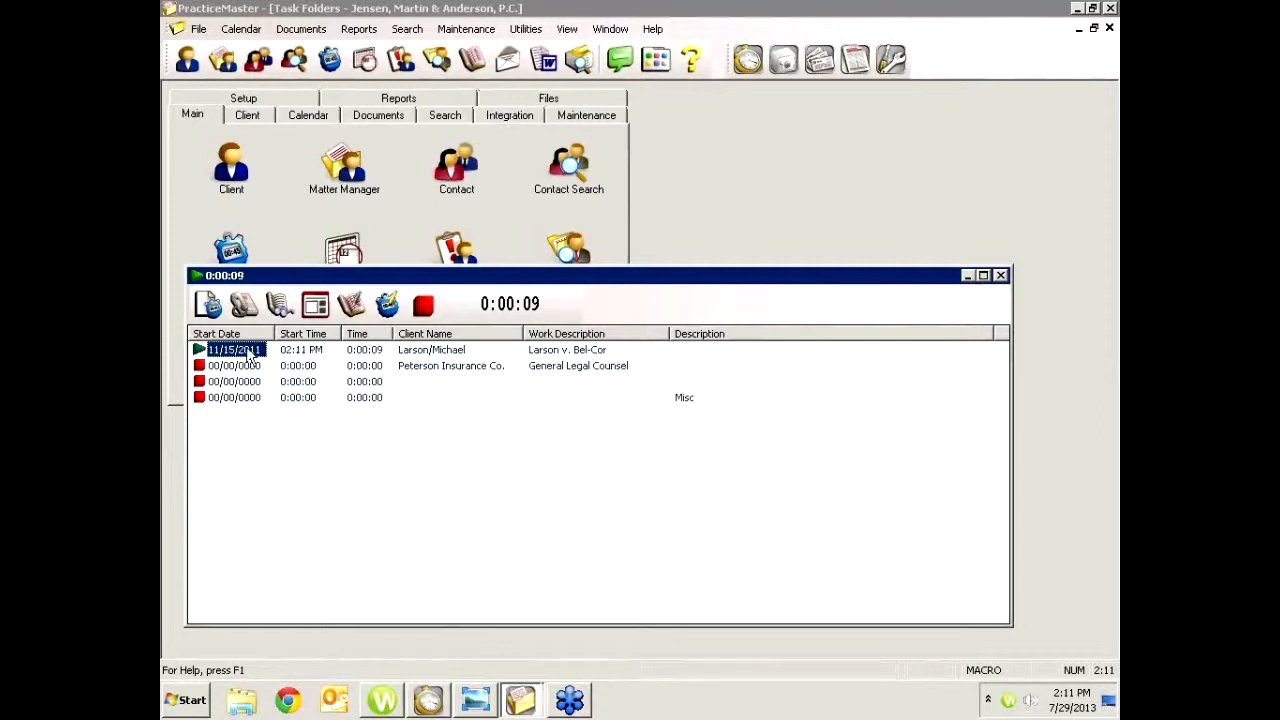
left_click(200, 351)
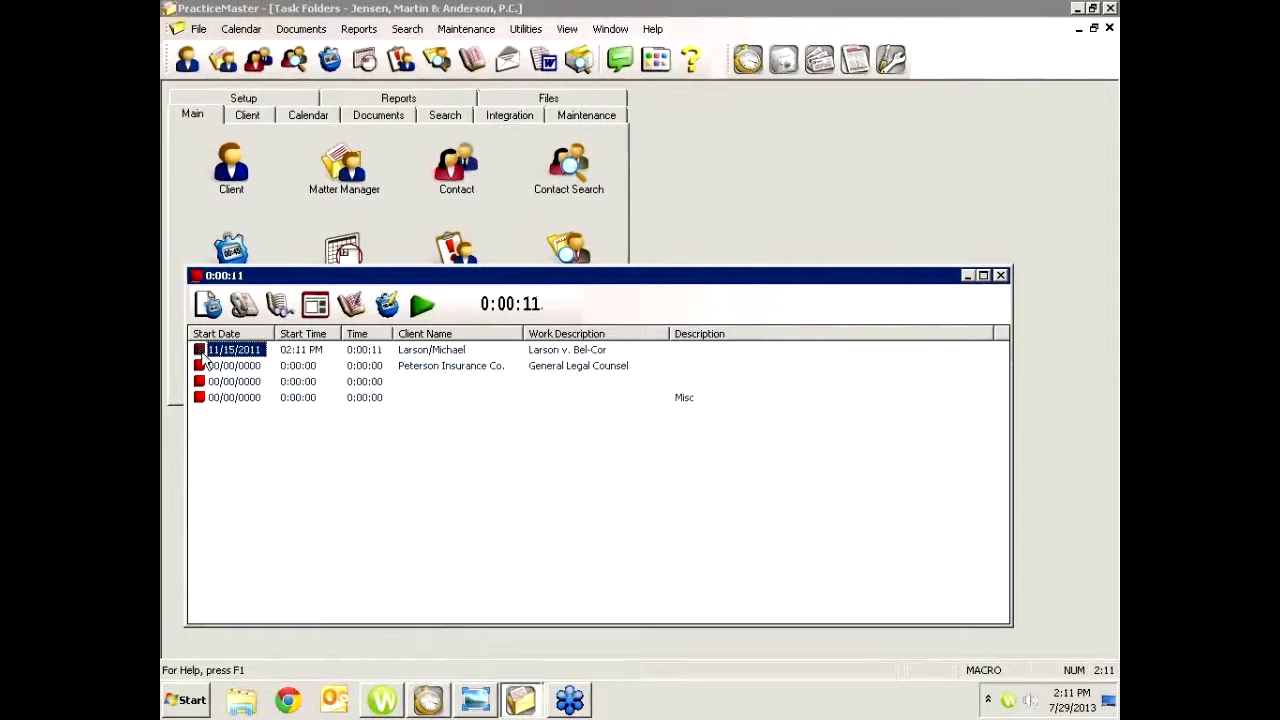
left_click(200, 383)
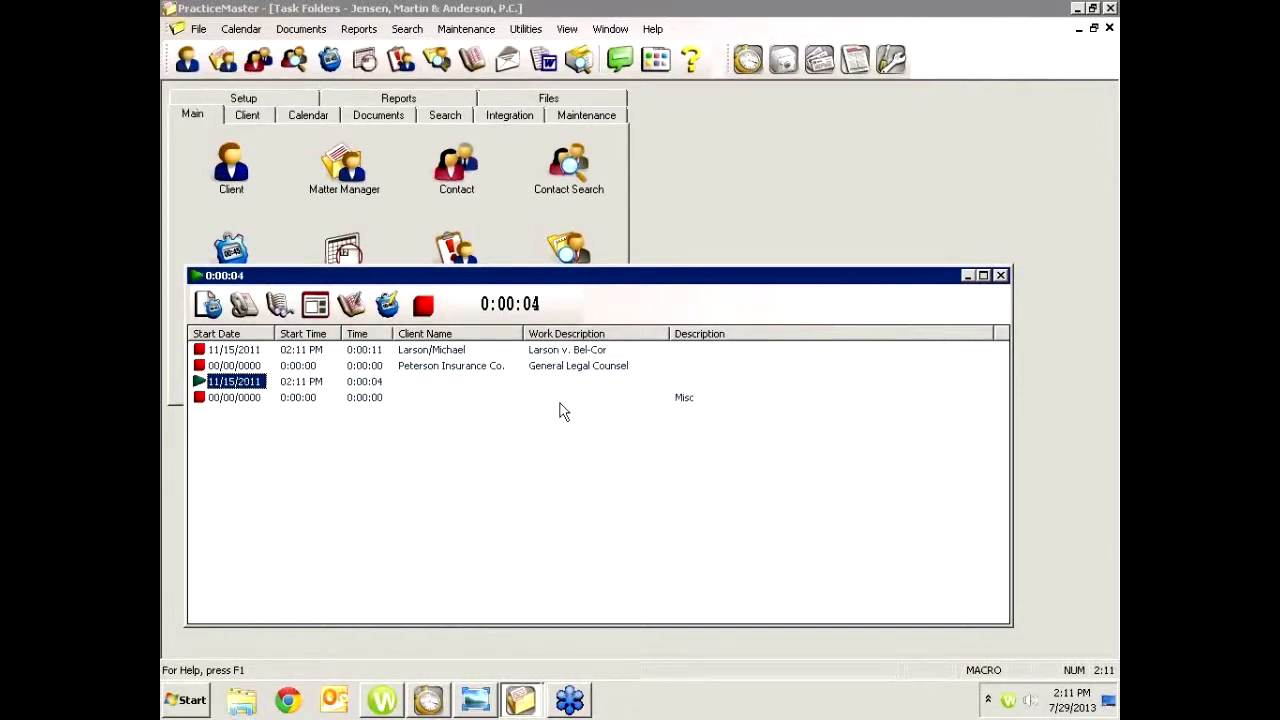
left_click(199, 382)
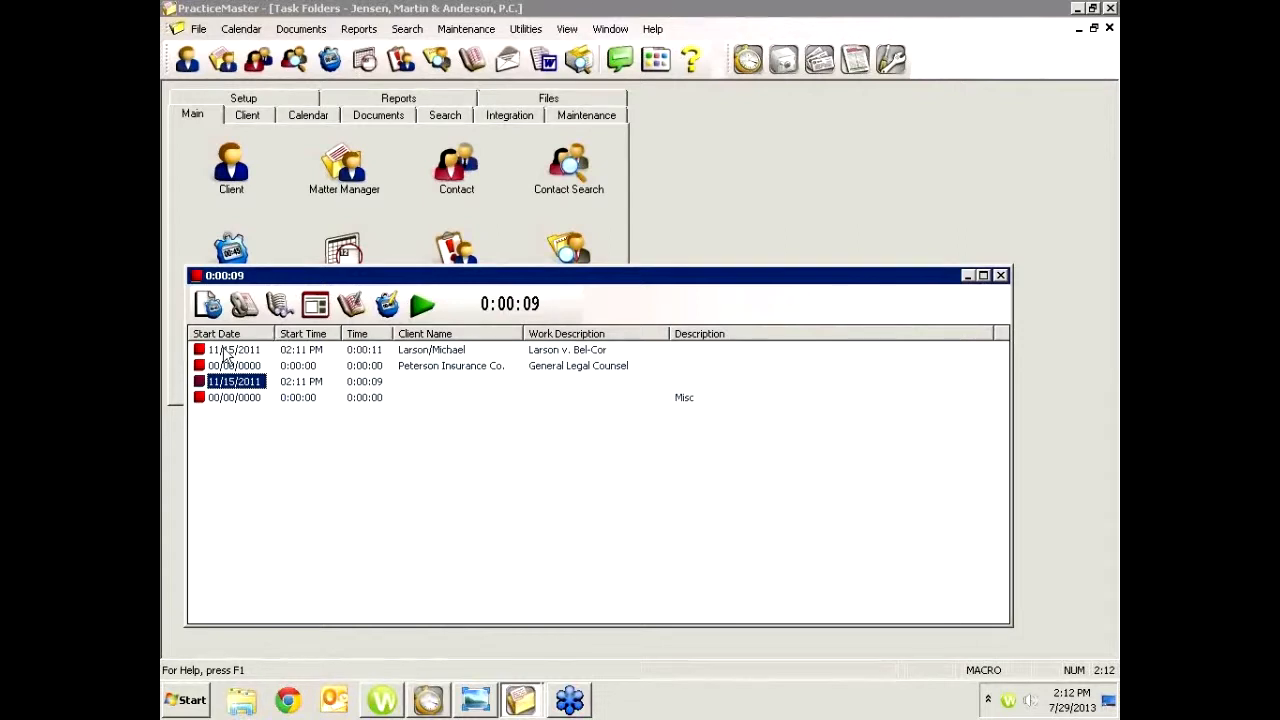
Open the first time task's record, enter the description Conference Michael, and convert it to a fee, saving the changes
double_click(422, 352)
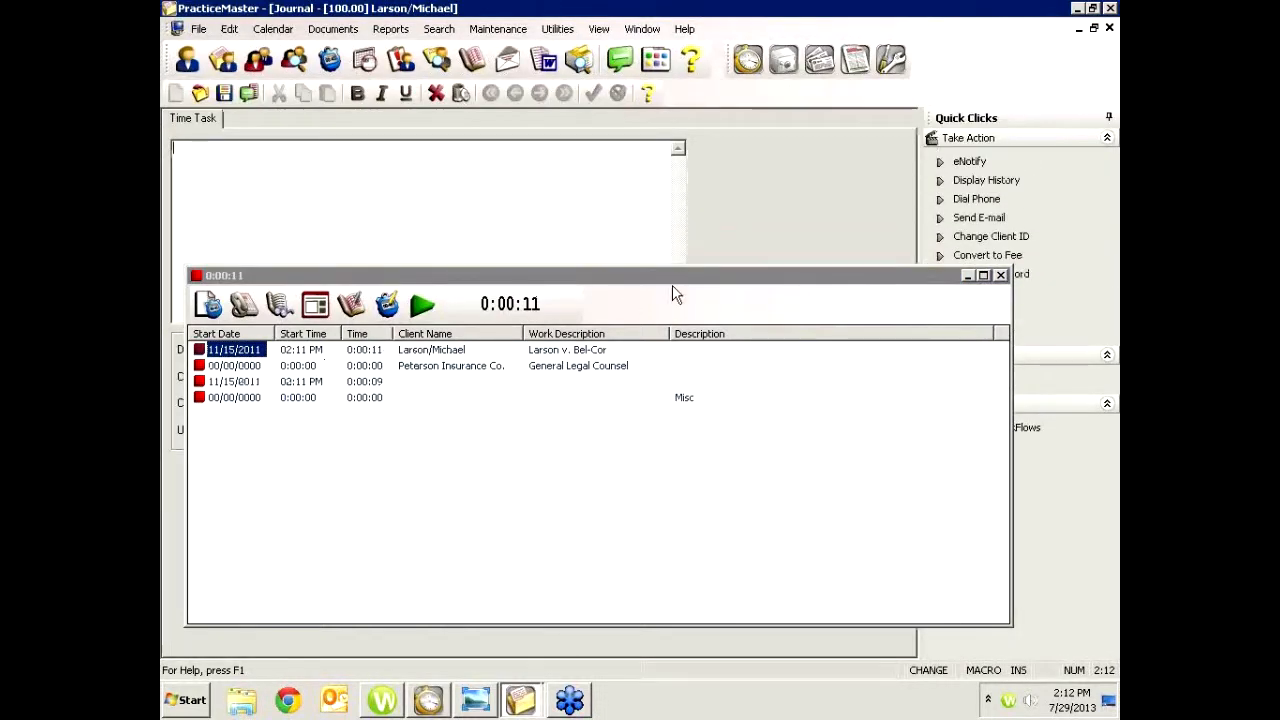
left_click(968, 284)
left_click(967, 278)
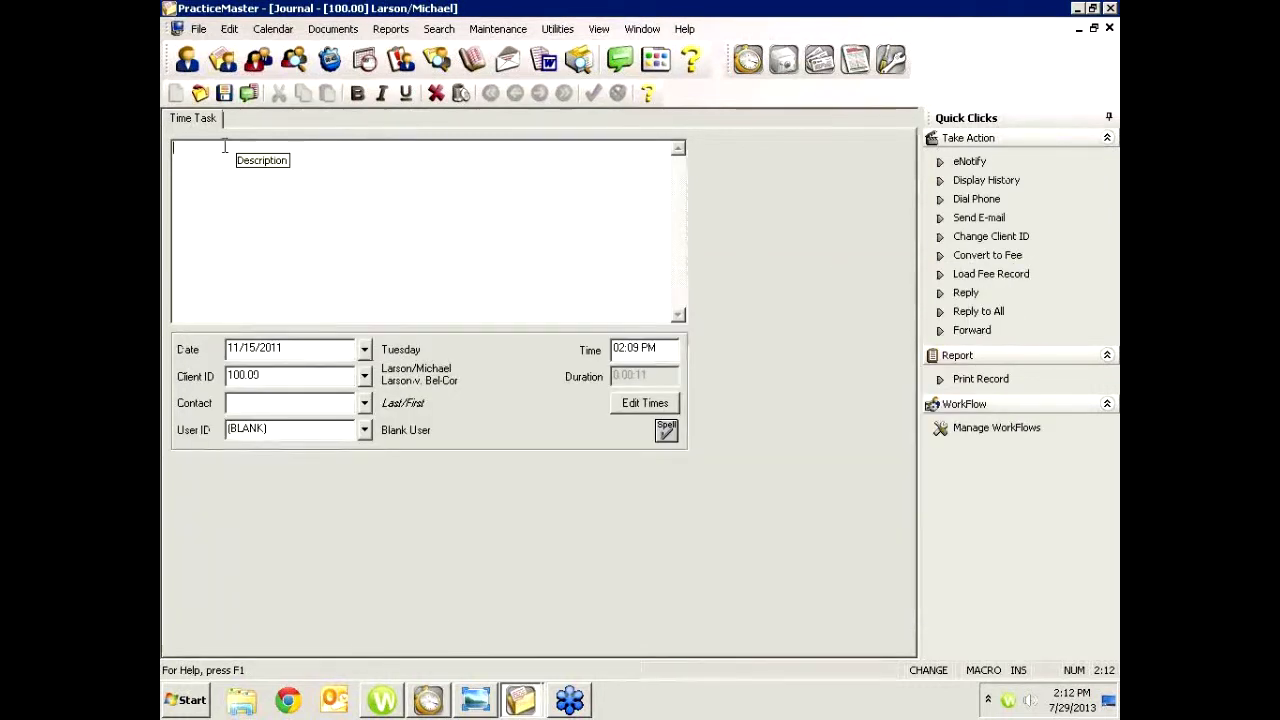
type("Conferen")
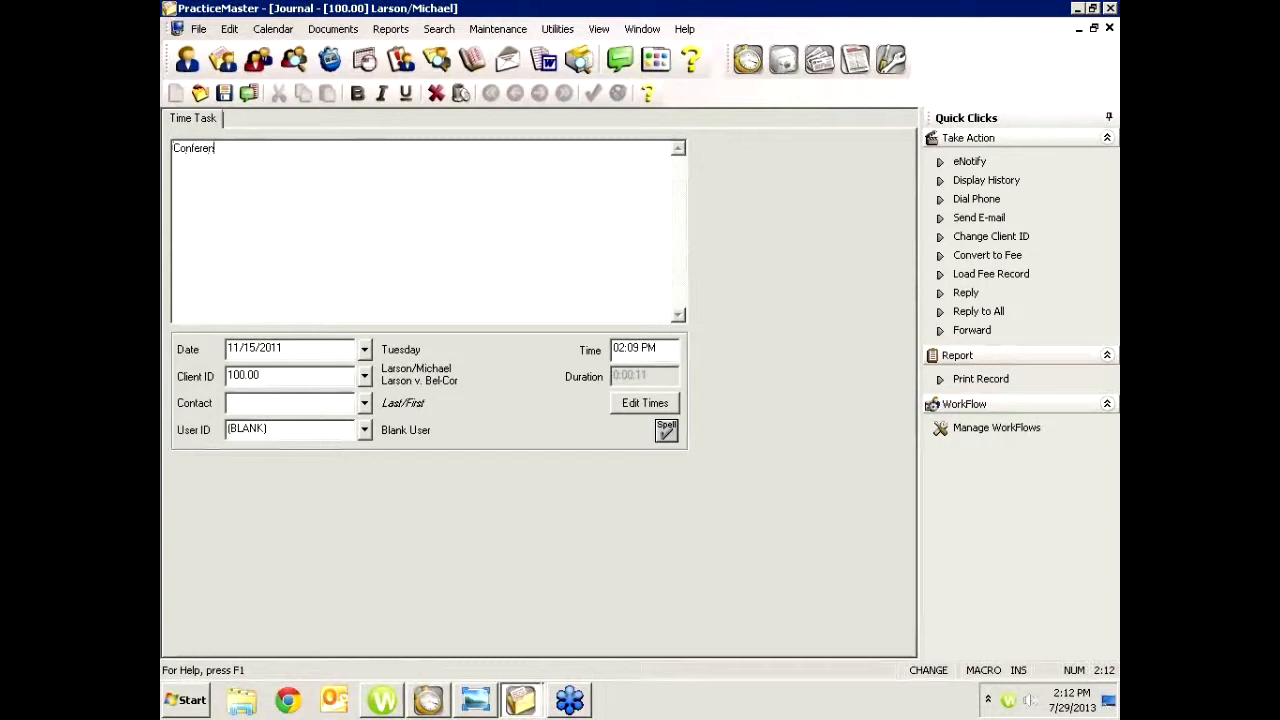
type("ce Michael")
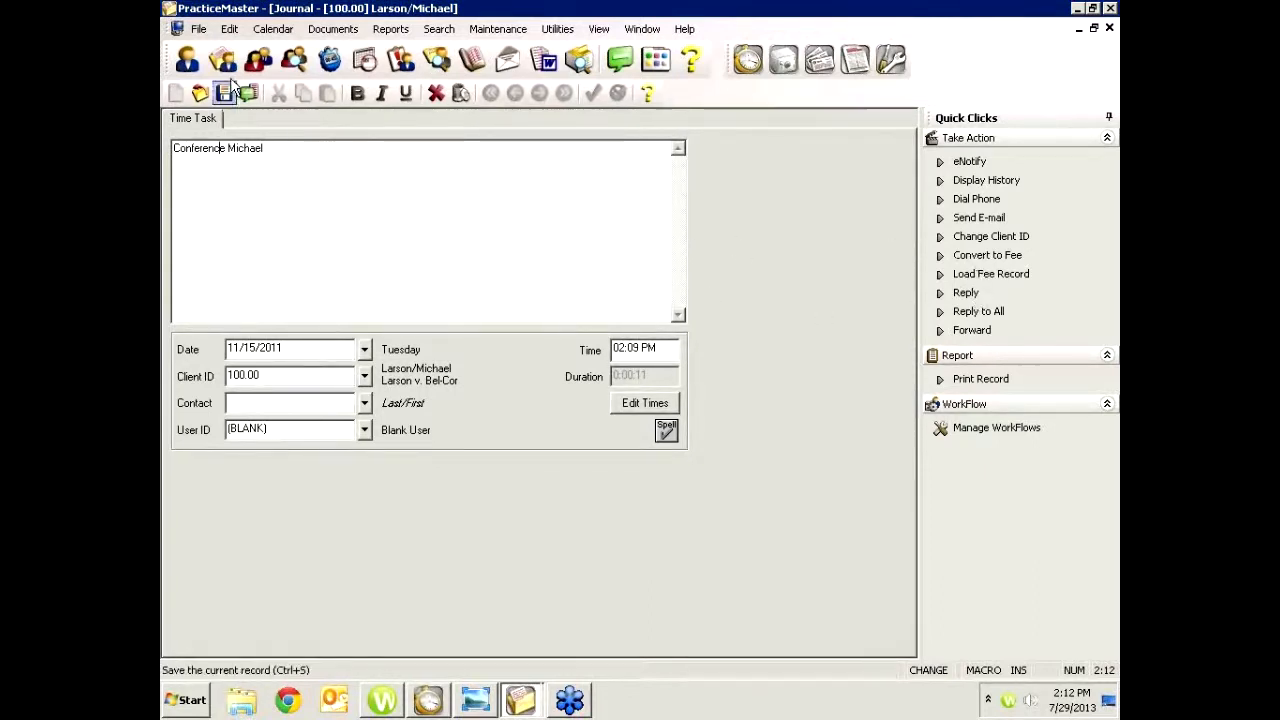
left_click(984, 260)
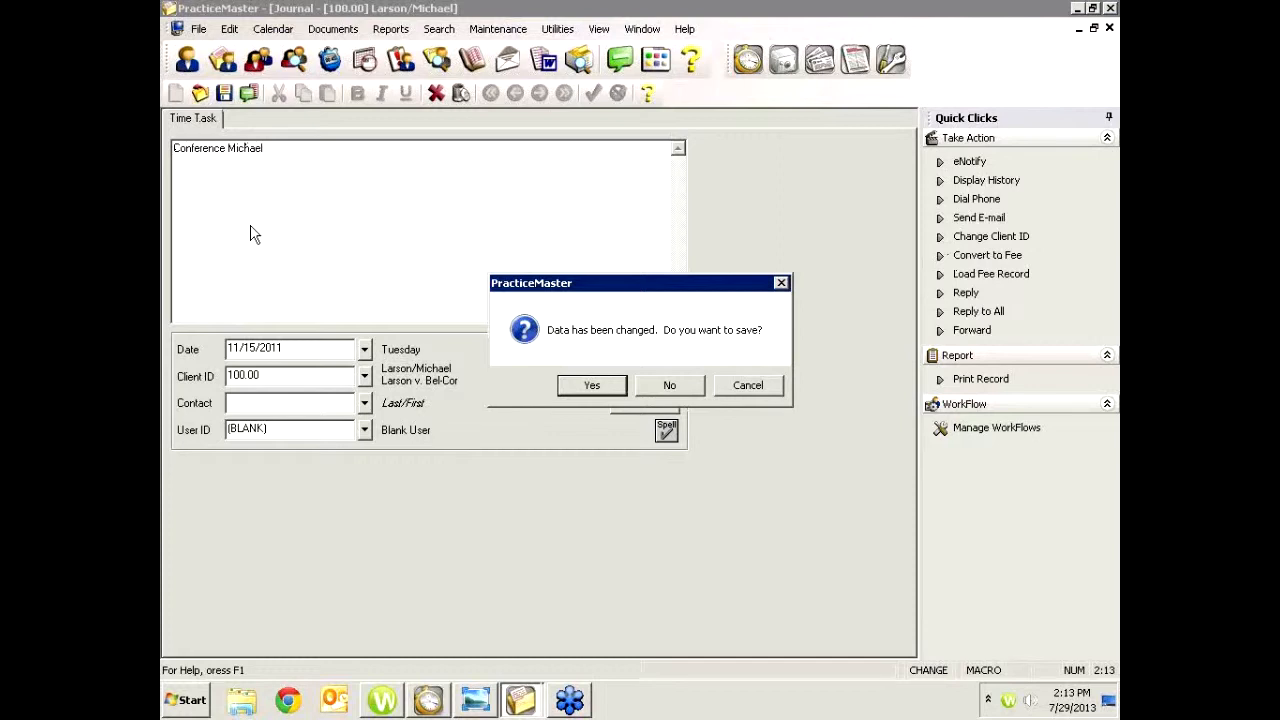
left_click(592, 385)
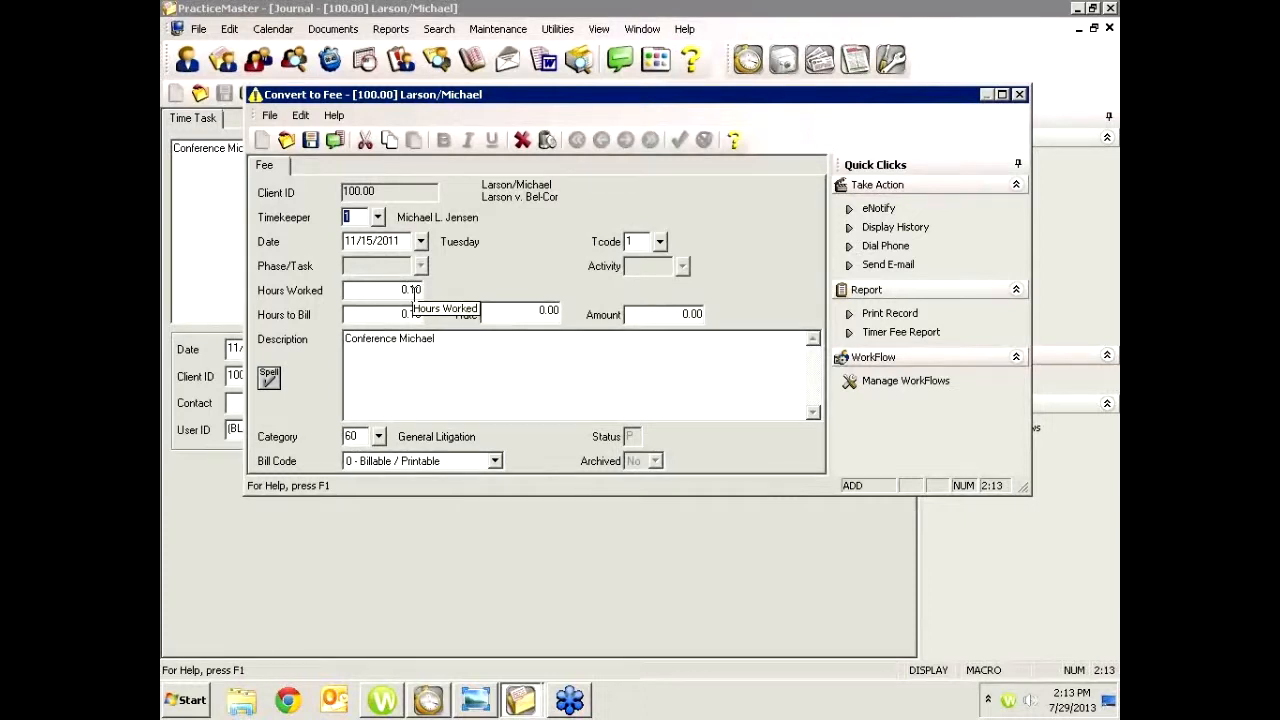
Save the new fee record with its Conference Michael description, then close the time task record
left_click(447, 339)
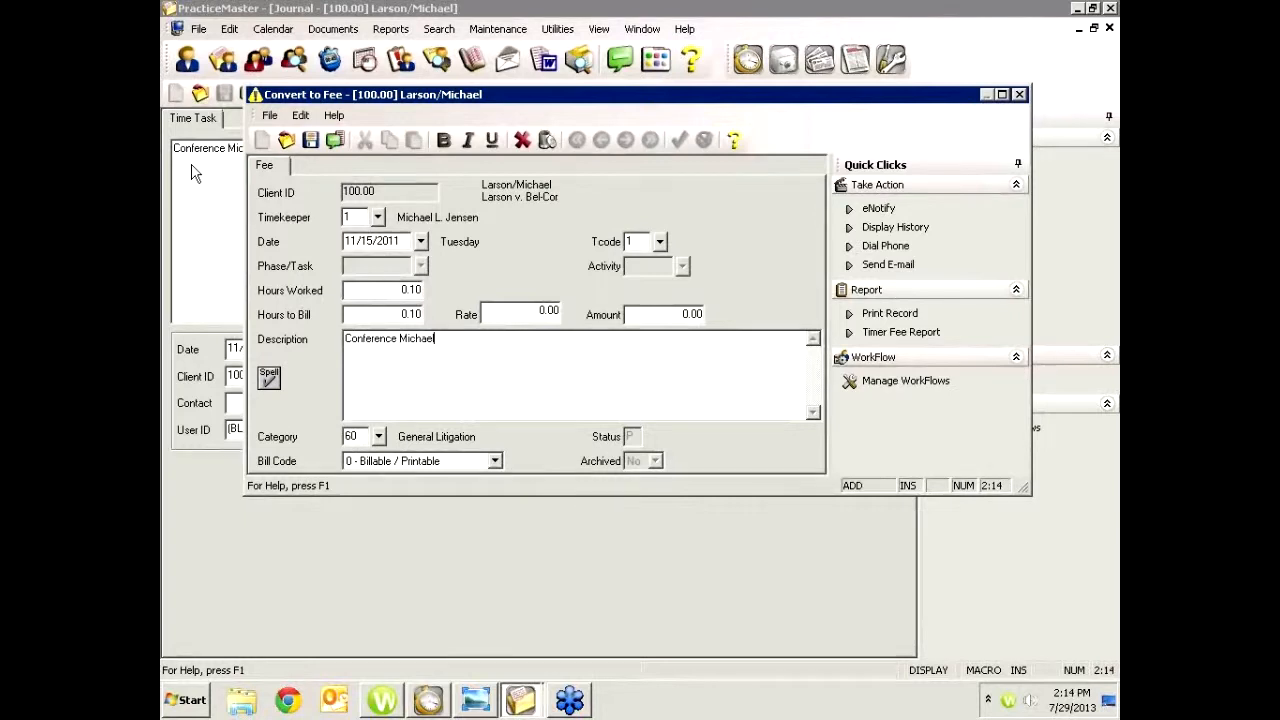
left_click_drag(436, 341, 344, 340)
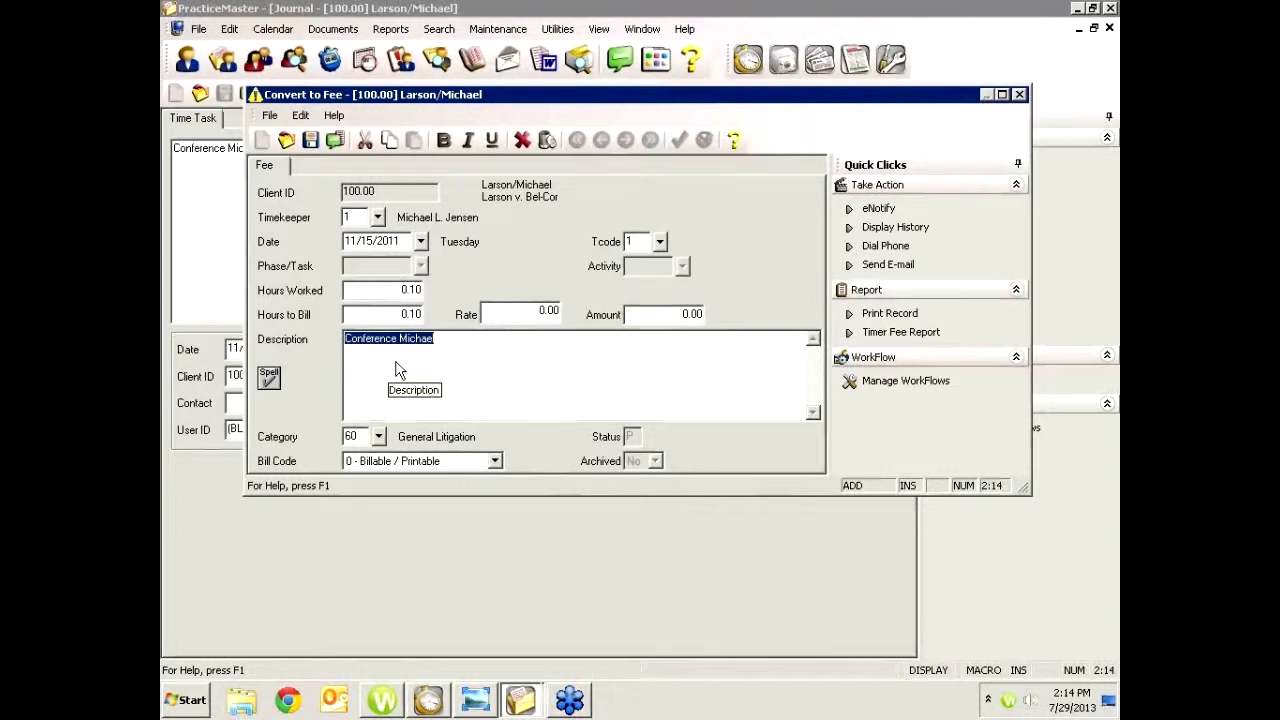
left_click(309, 141)
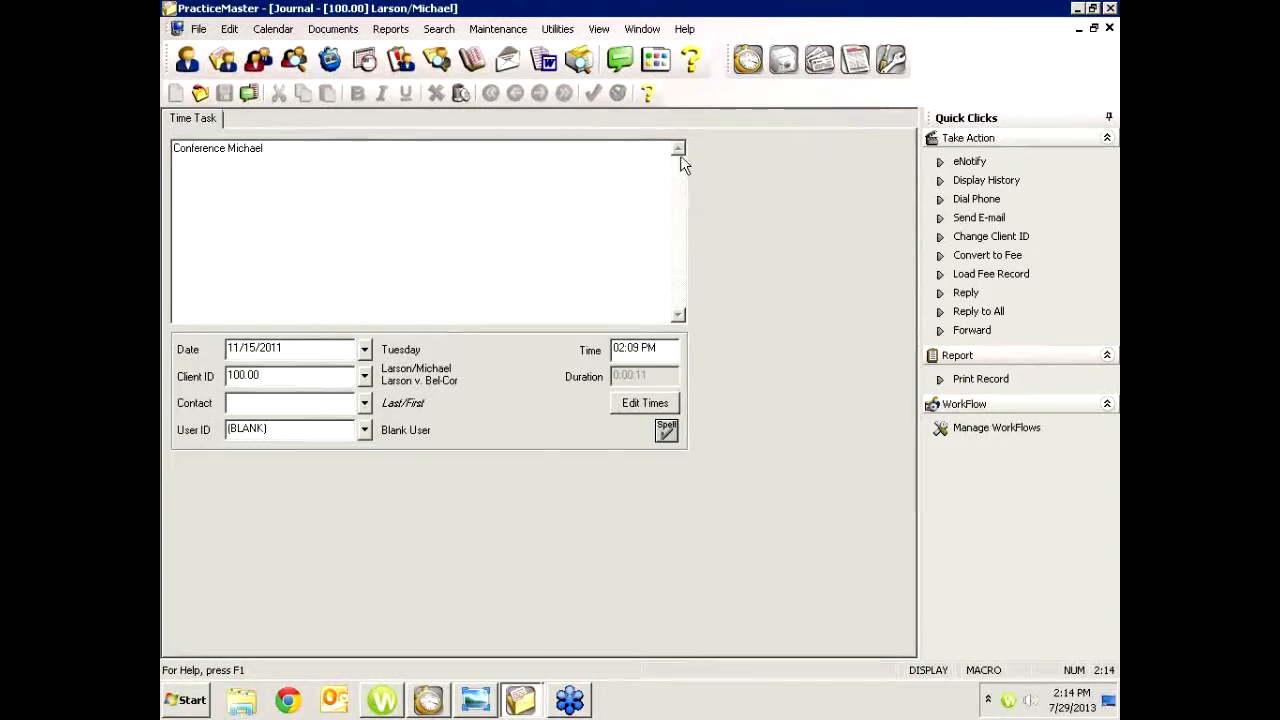
left_click(1109, 29)
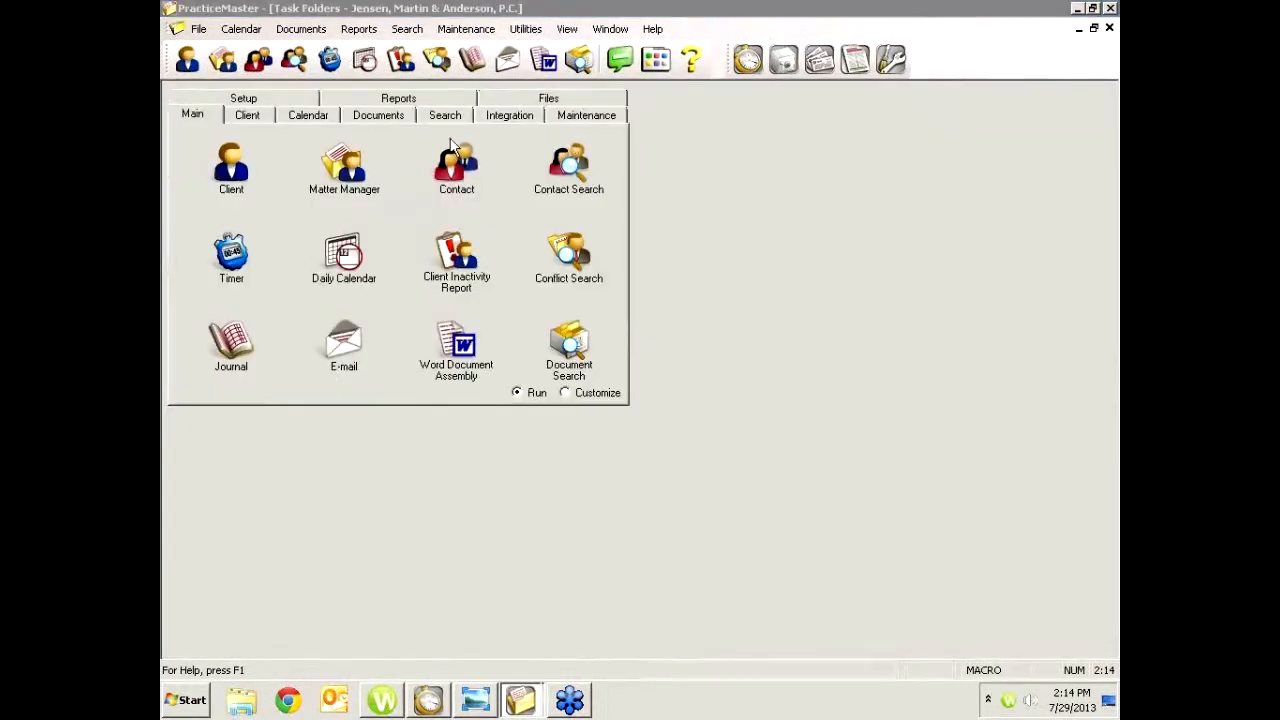
Bring back the timer window, open the Misc time task's record, and delete it
mouse_move(515, 695)
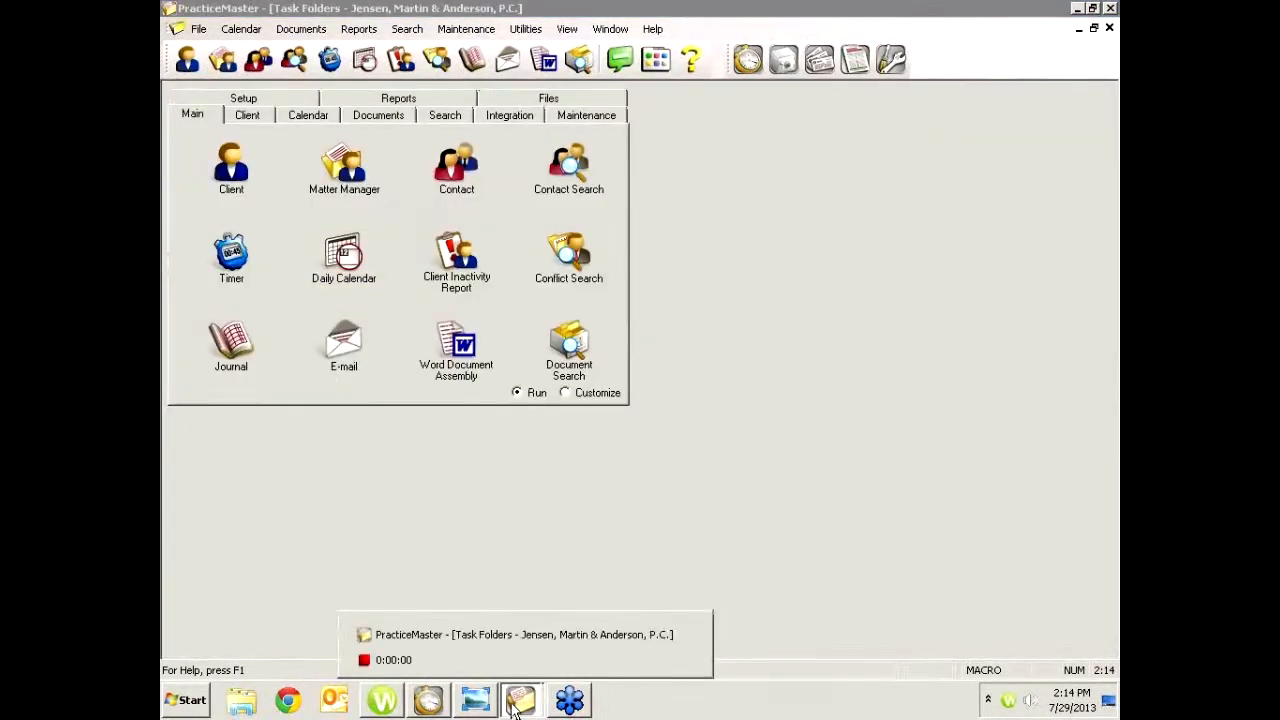
left_click(475, 670)
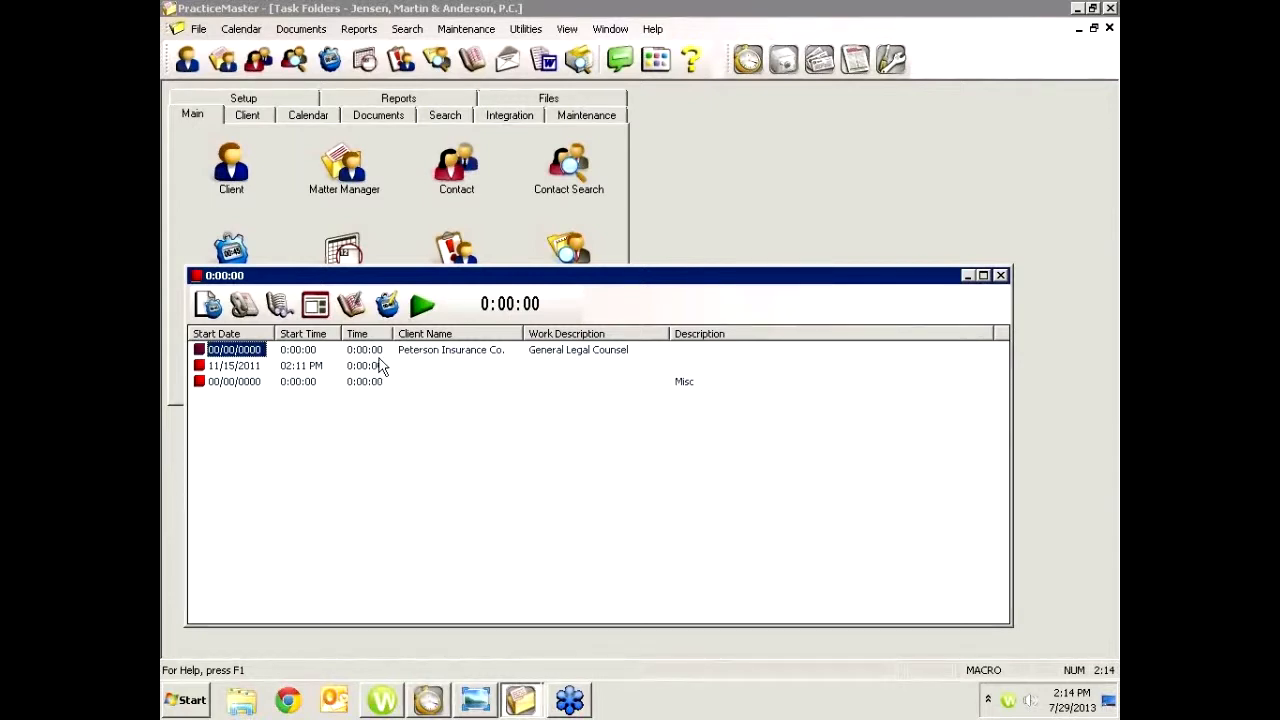
double_click(246, 381)
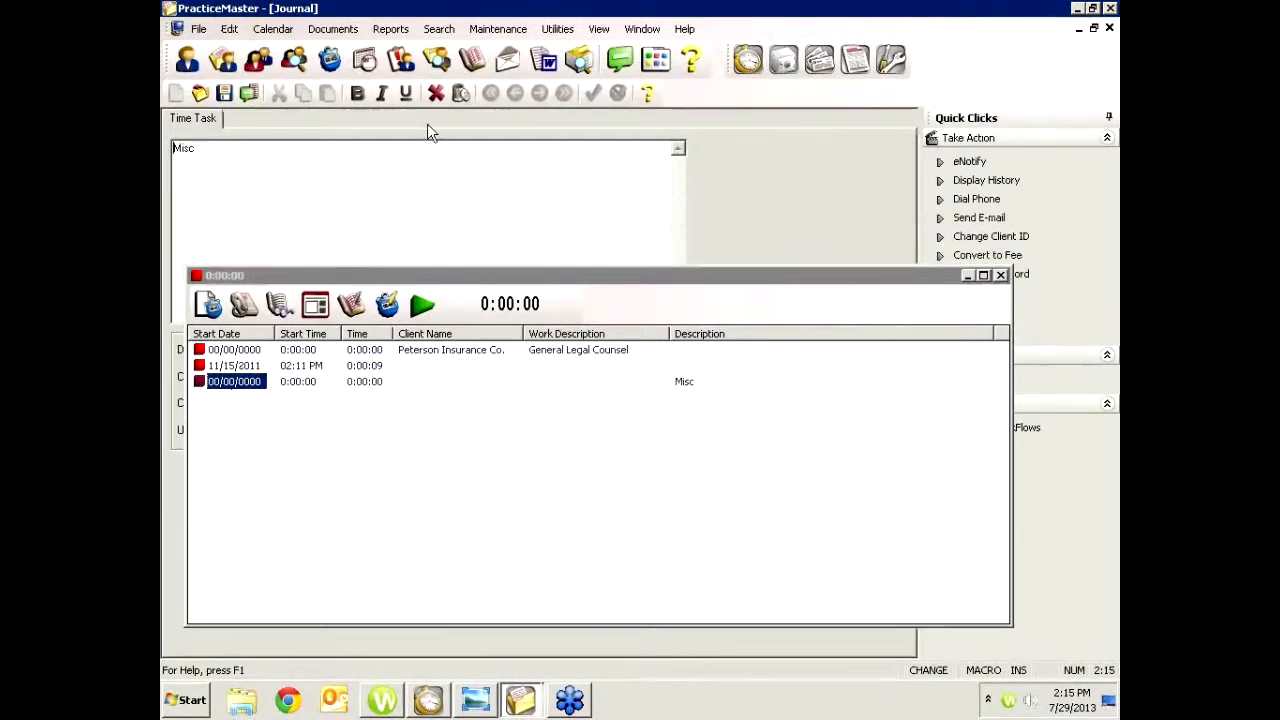
left_click(461, 94)
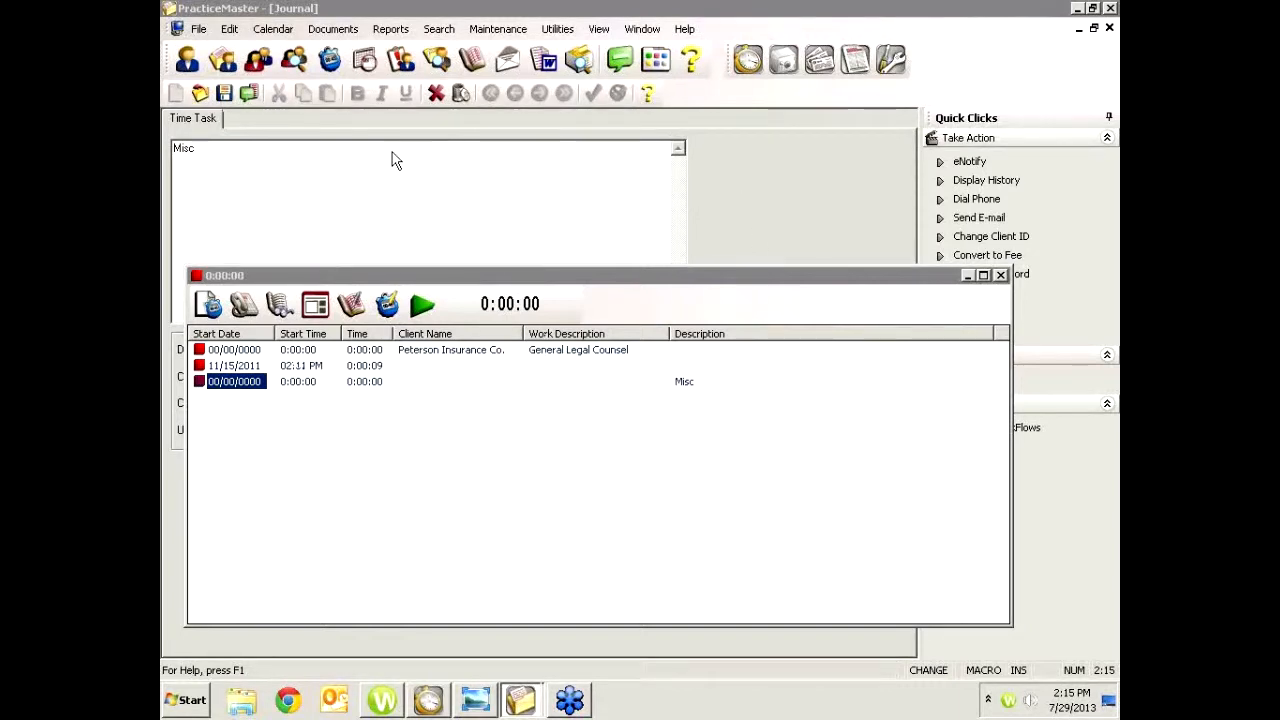
left_click(968, 279)
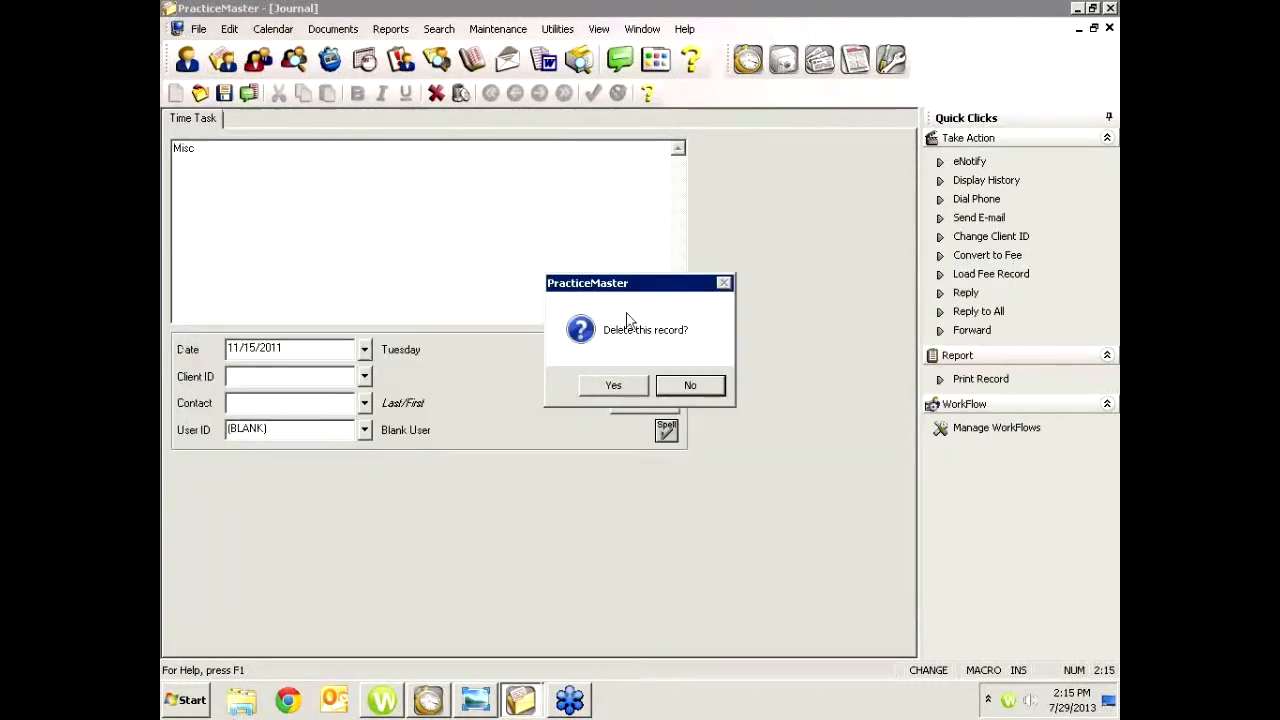
left_click(612, 385)
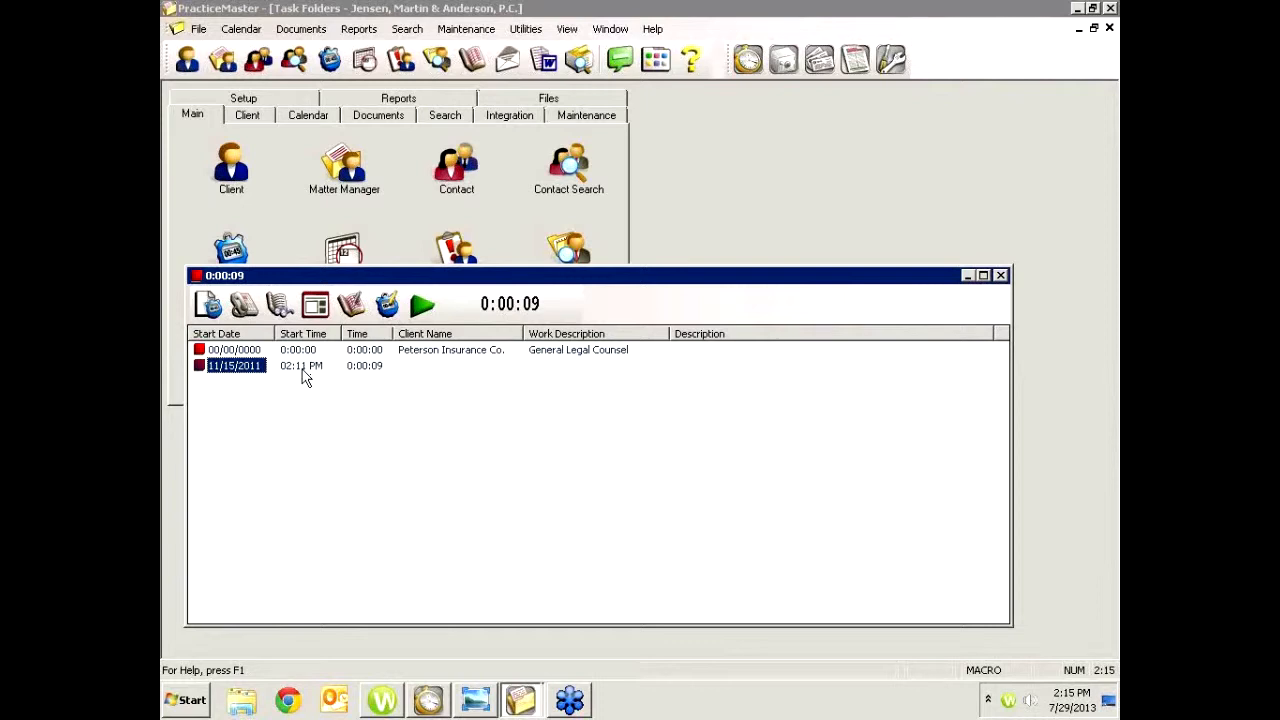
Open the Peterson Insurance Co. time task's times for editing and insert a time row starting at 02:00 PM
double_click(436, 352)
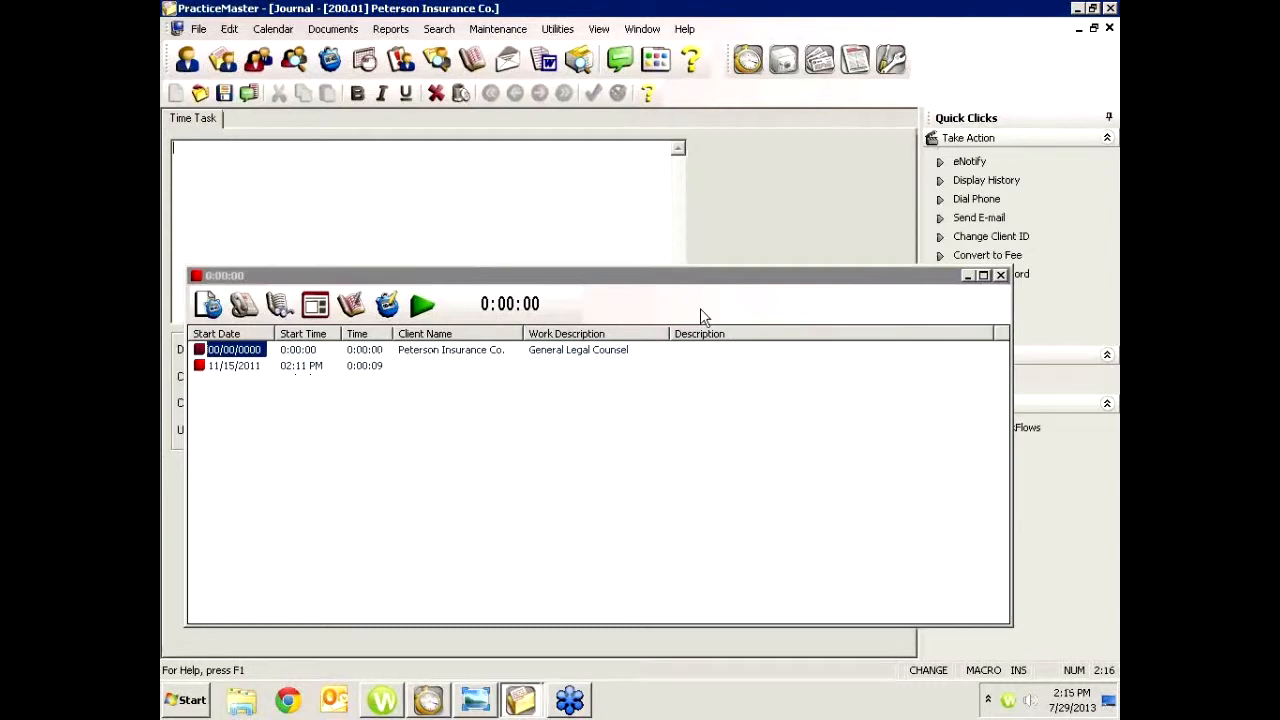
left_click(968, 277)
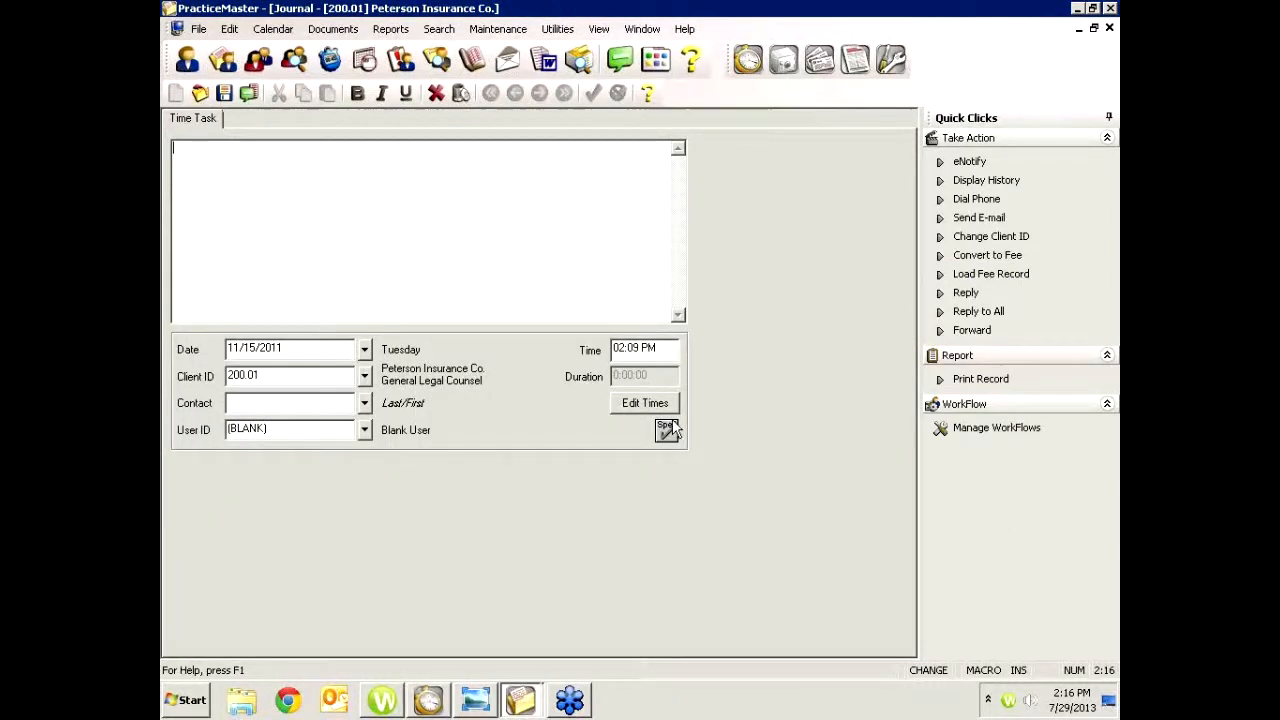
left_click(635, 404)
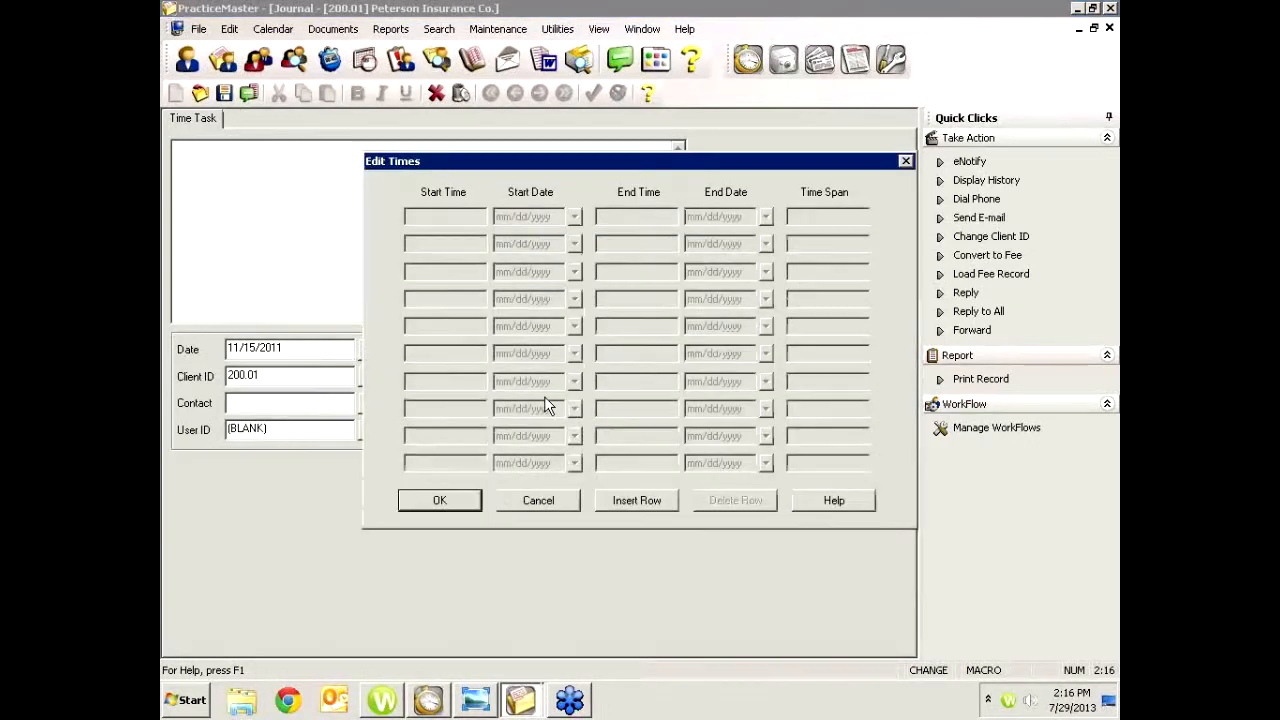
left_click(620, 505)
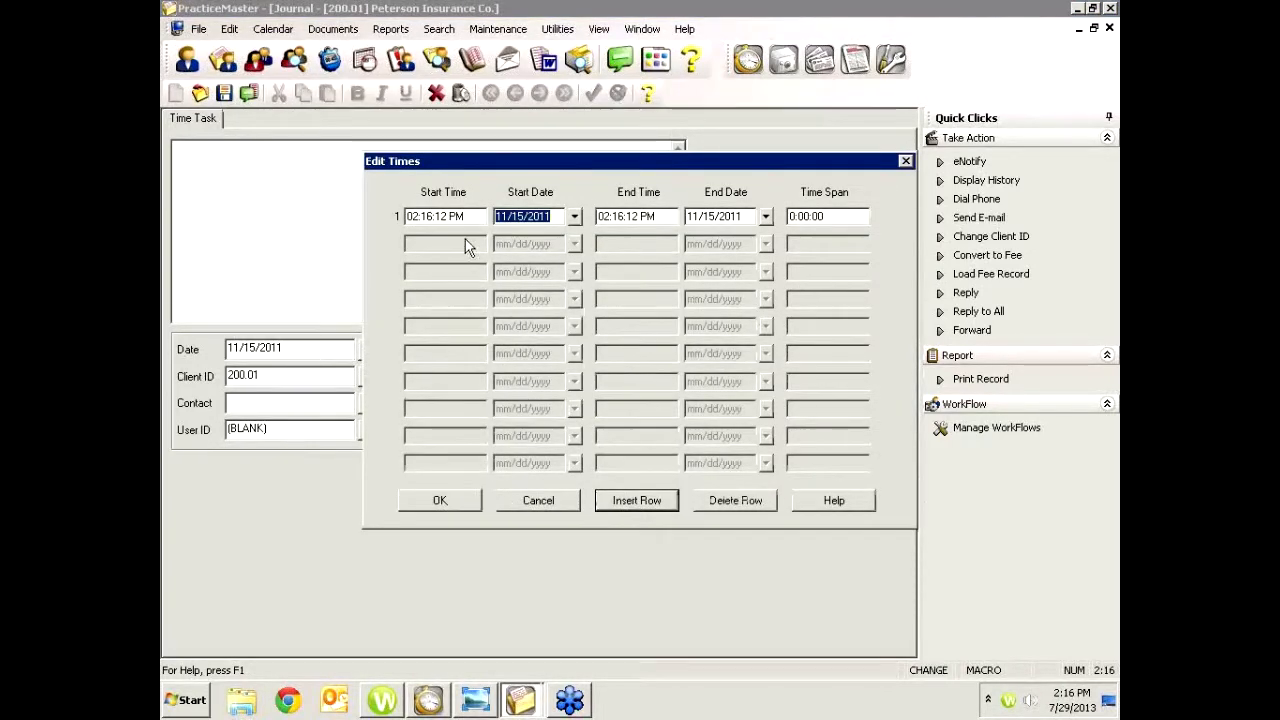
left_click_drag(470, 216, 384, 208)
type("0200")
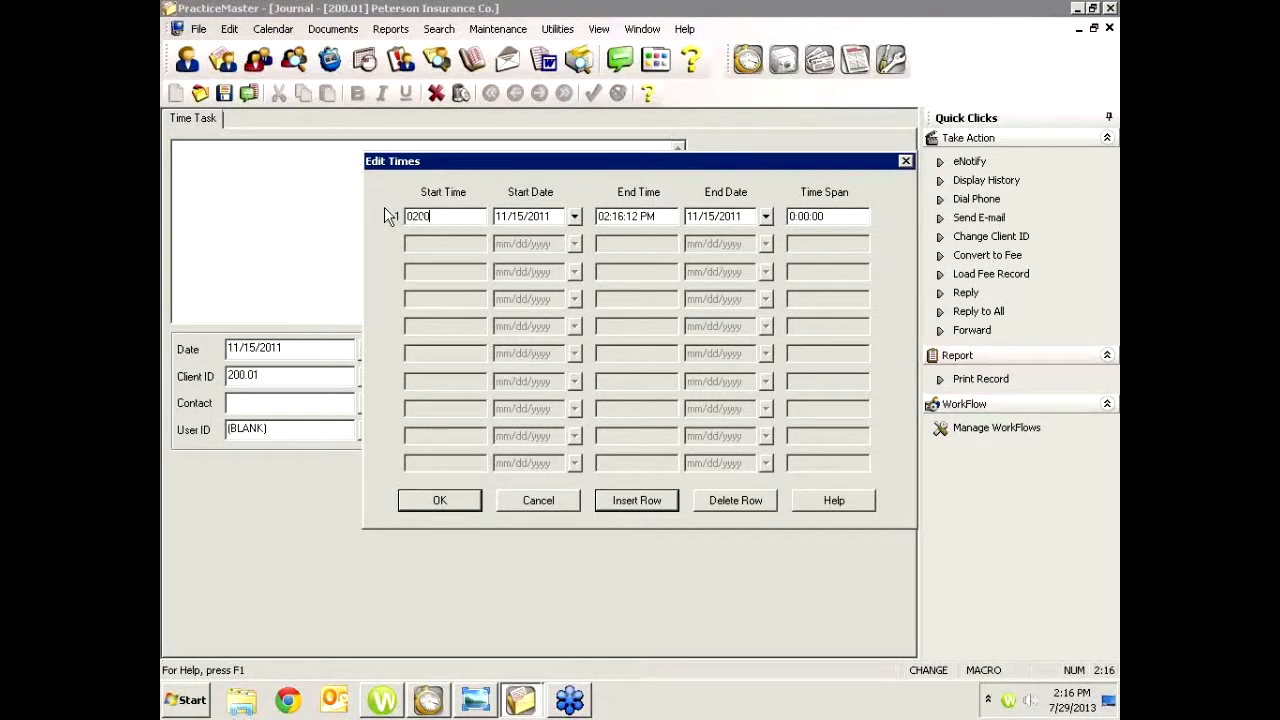
key("Tab")
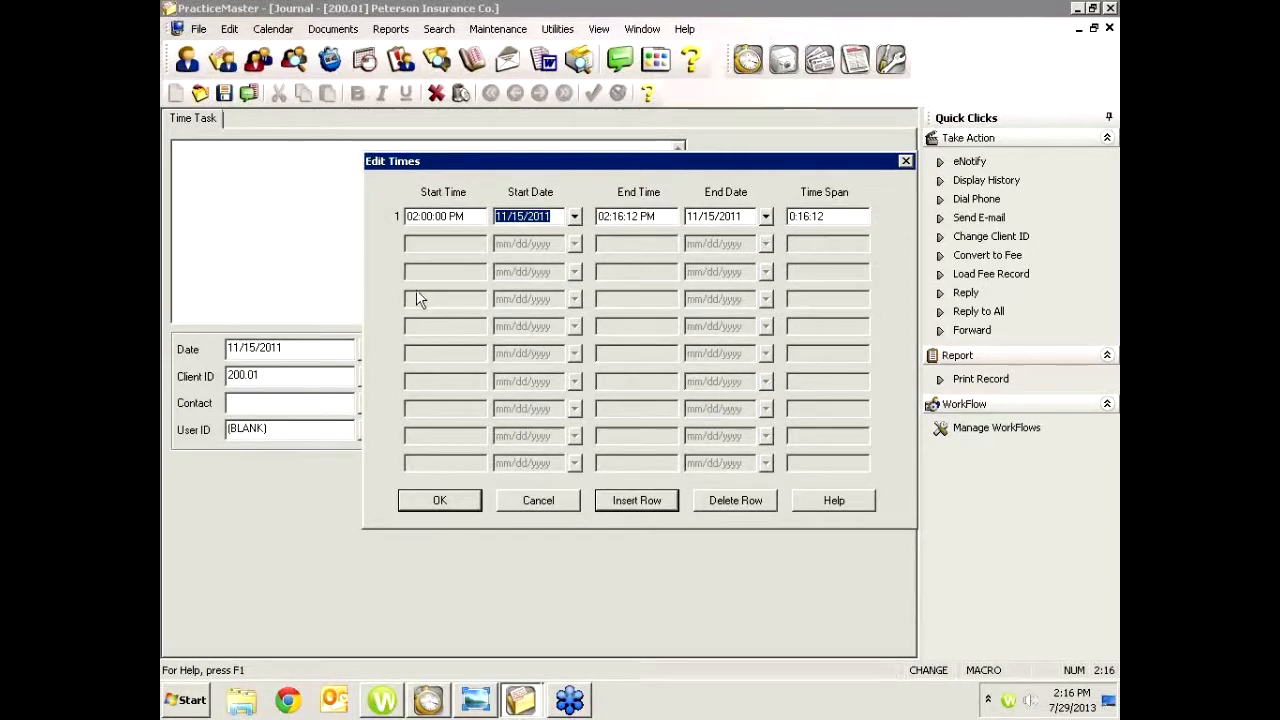
Set the first time row's end time to 02:10 PM, then close the Edit Times dialog and the time task record
left_click(621, 498)
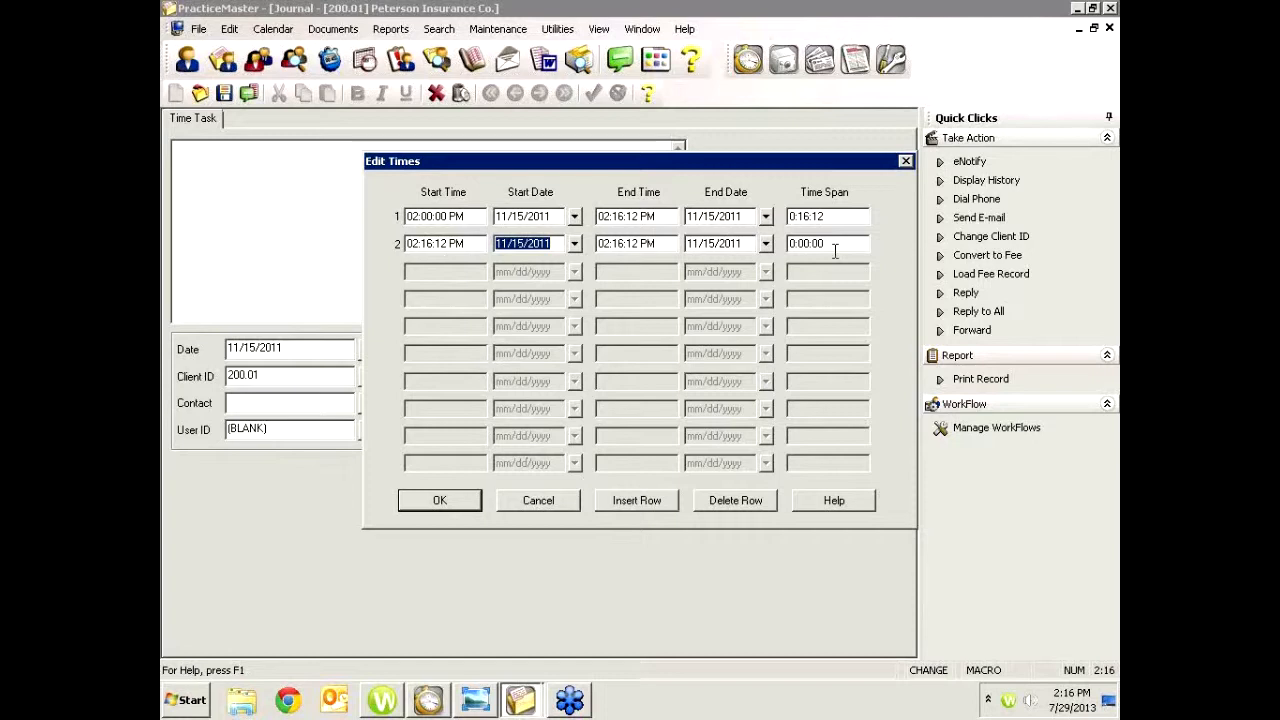
left_click(646, 218)
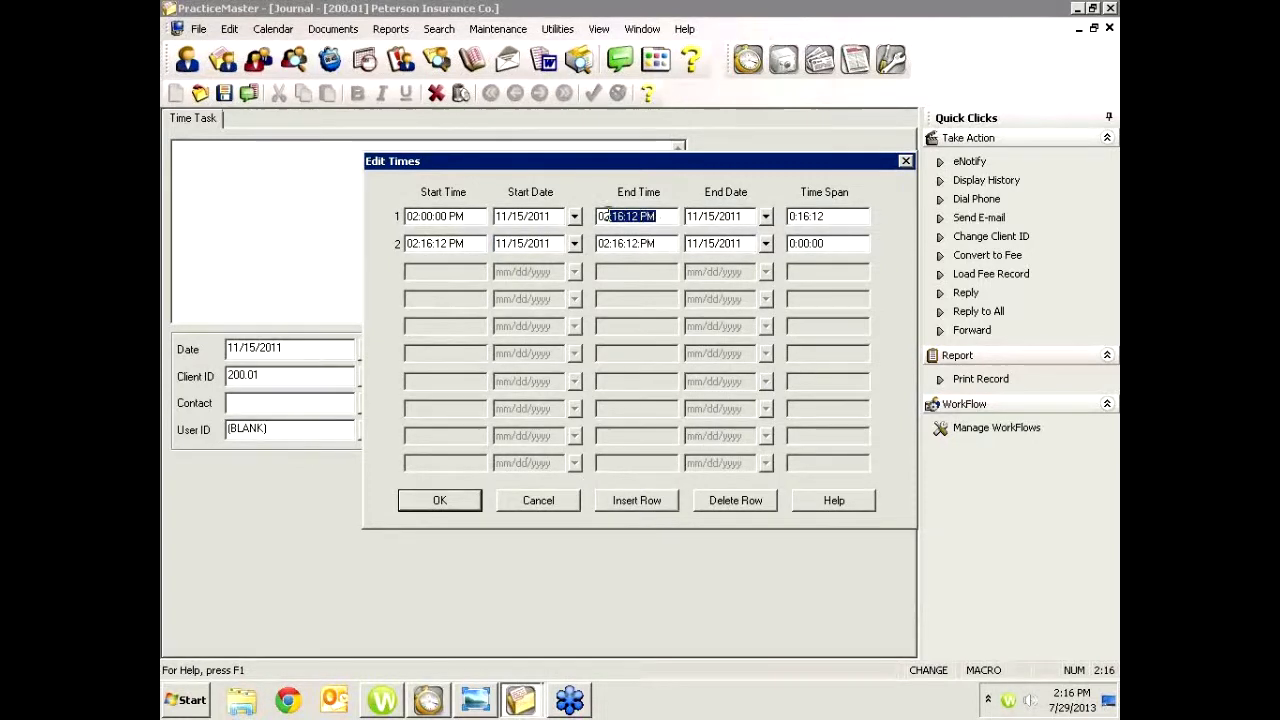
type("210")
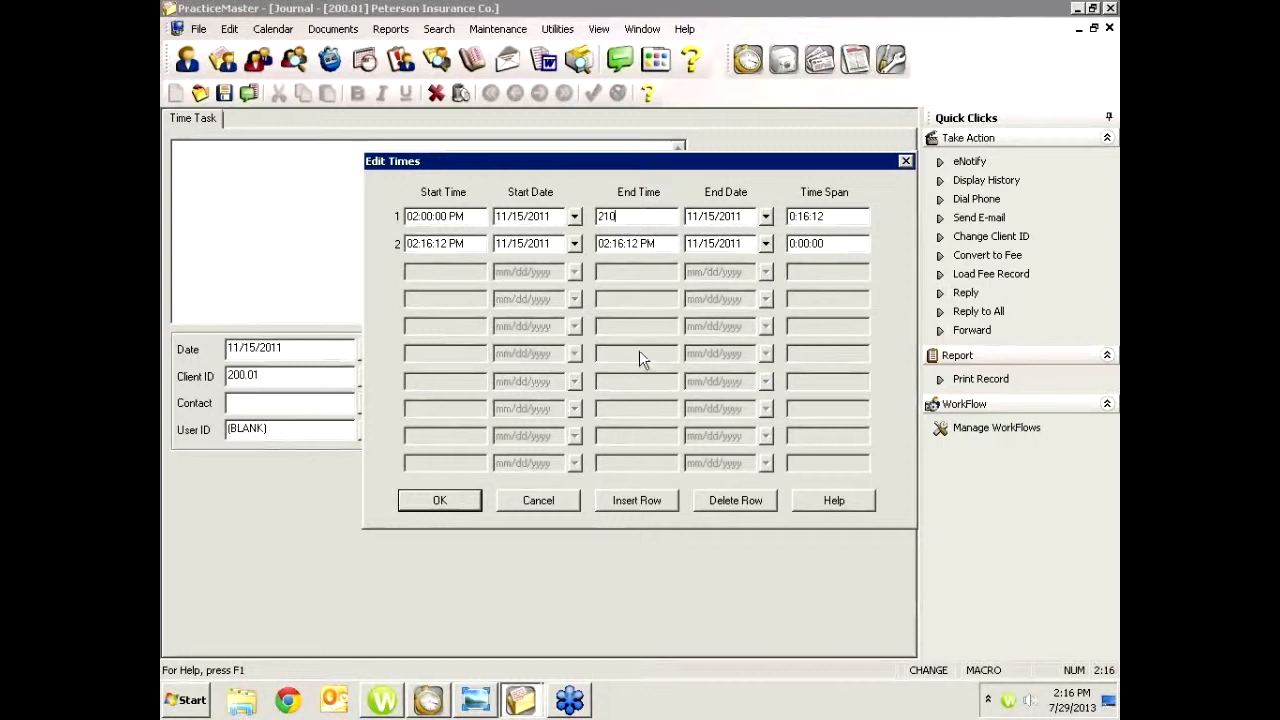
key("Tab")
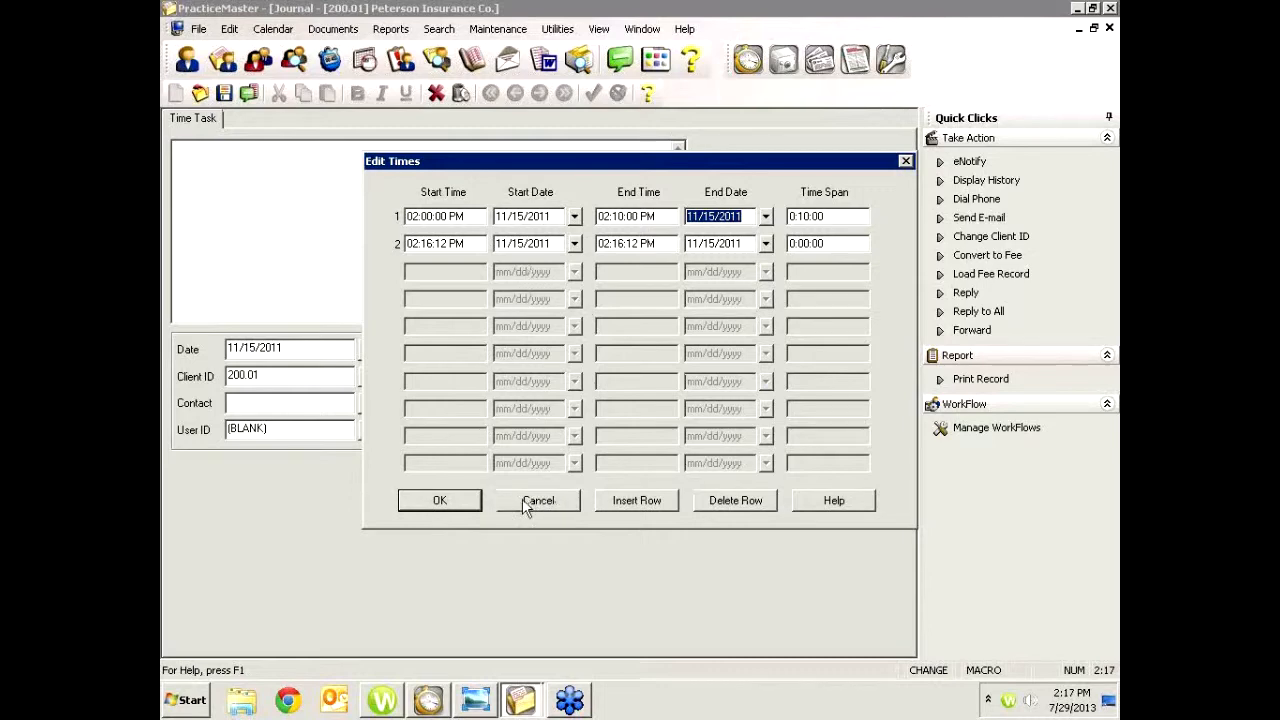
left_click(905, 160)
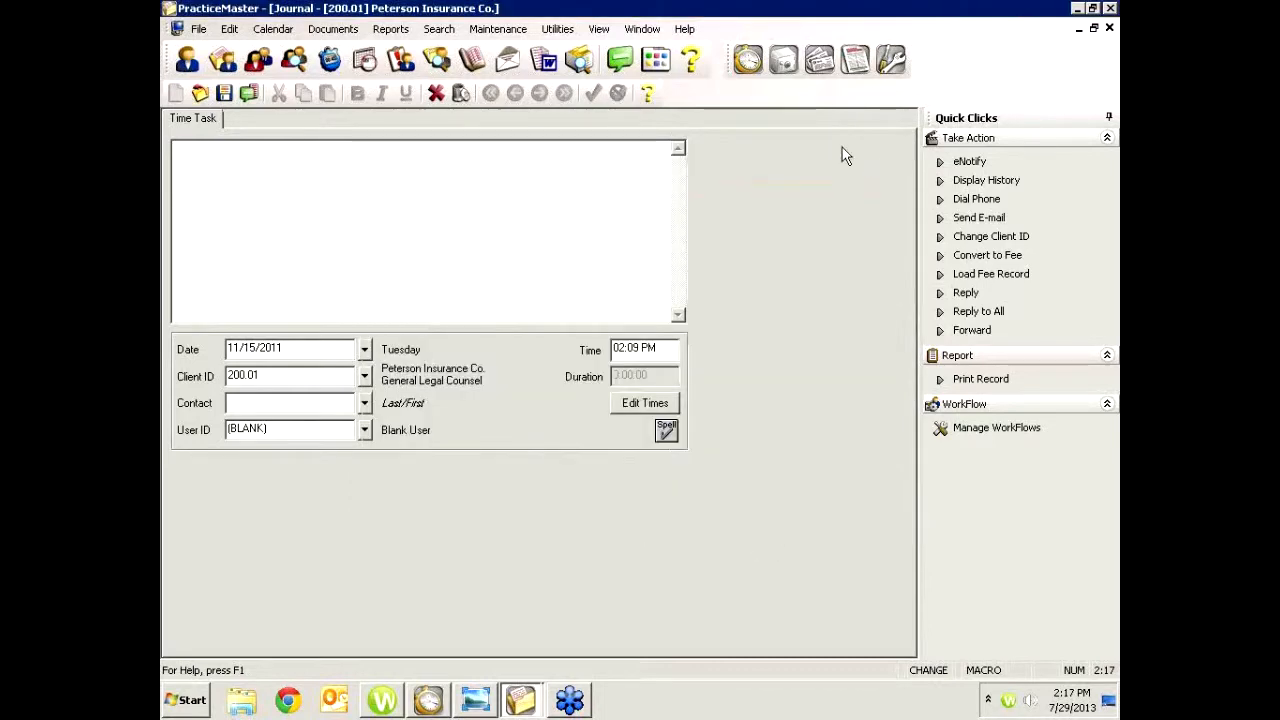
left_click(1109, 29)
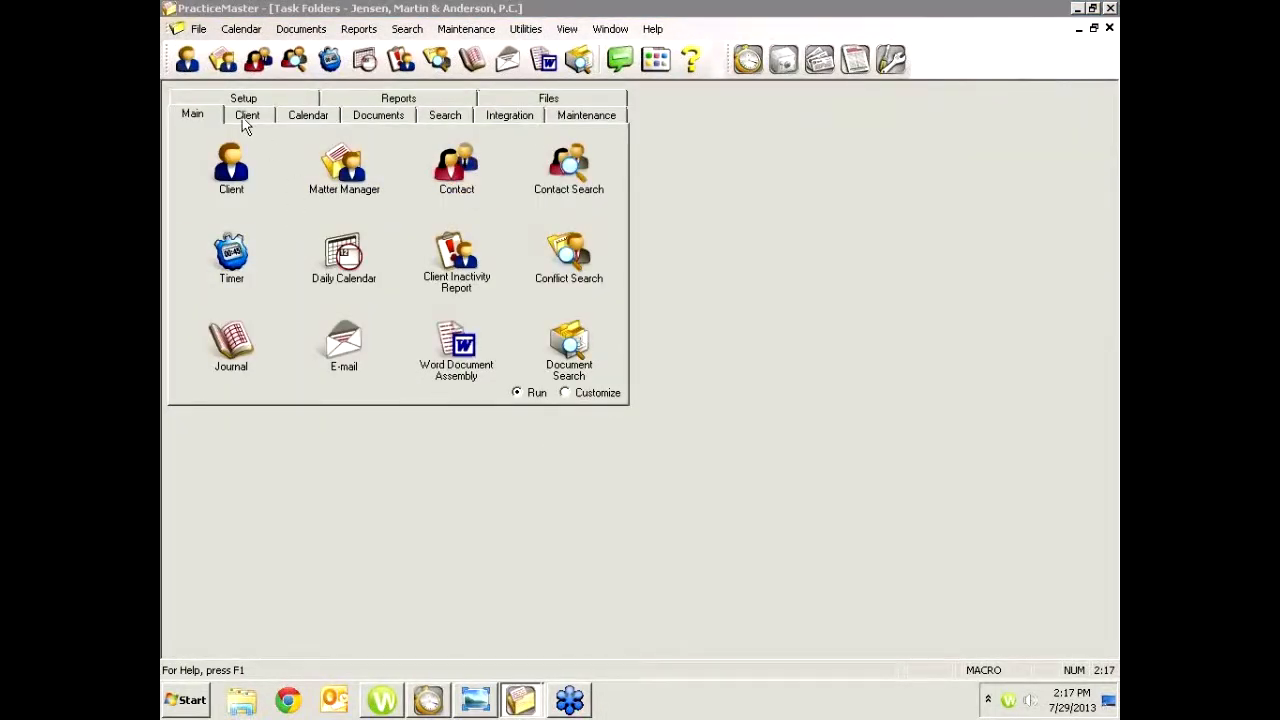
Open the Visual Timer Display to review the recorded timer entries, then close it
left_click(199, 29)
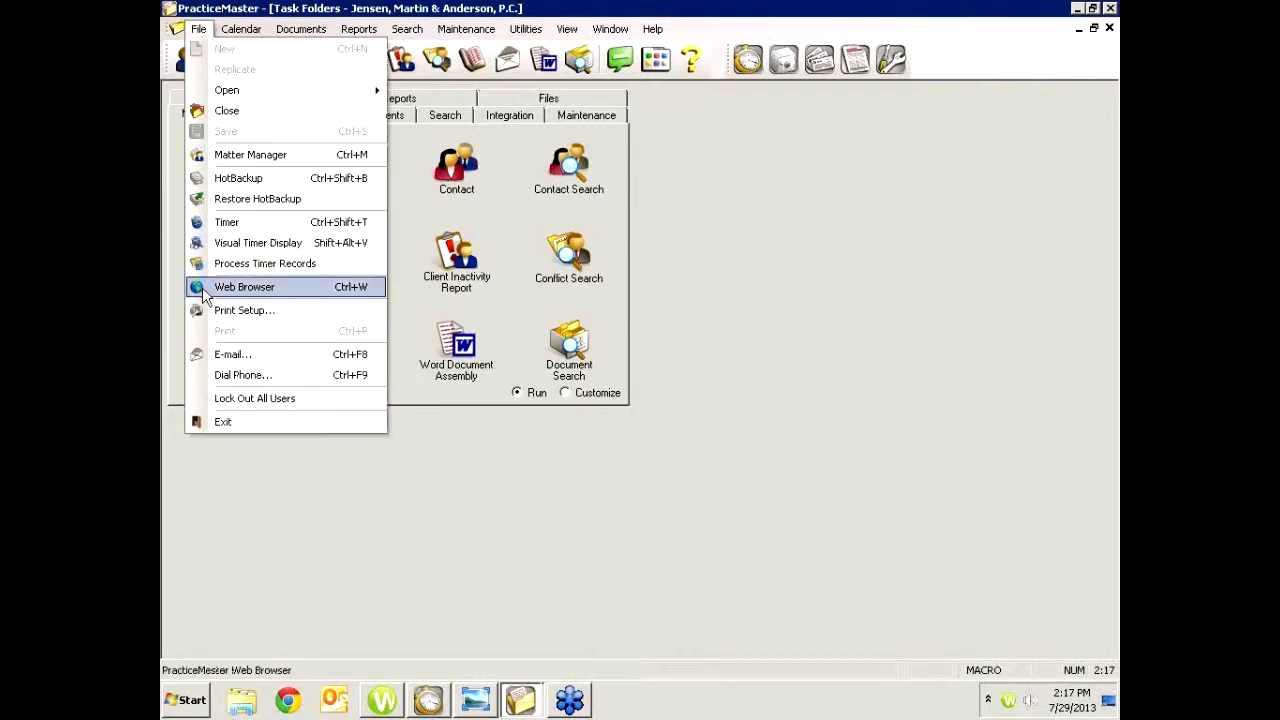
left_click(242, 247)
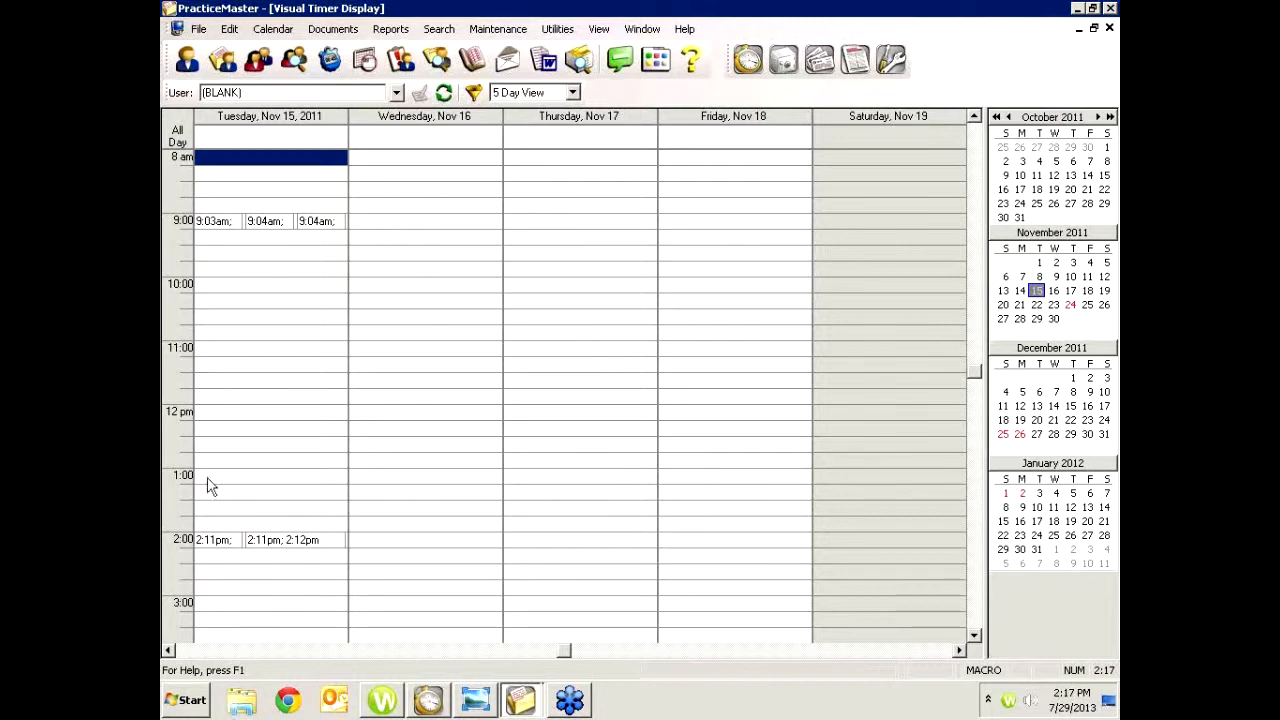
left_click(354, 492)
left_click(346, 494)
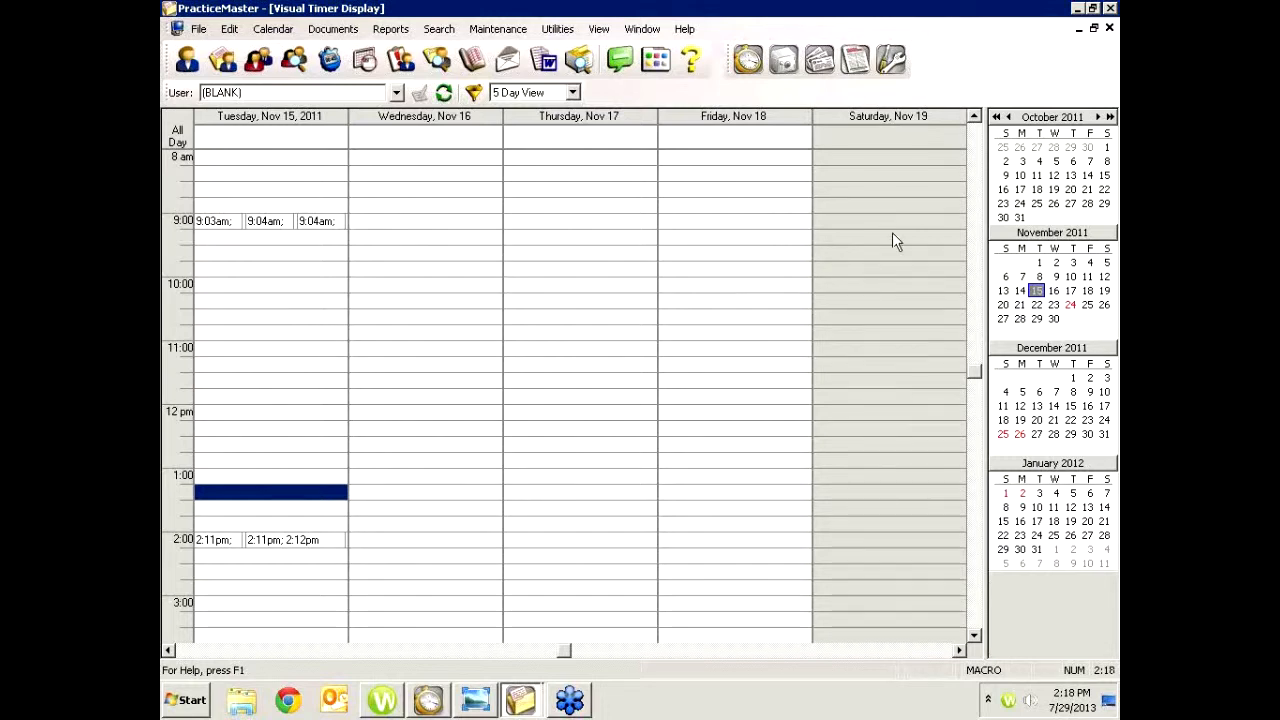
left_click(1110, 29)
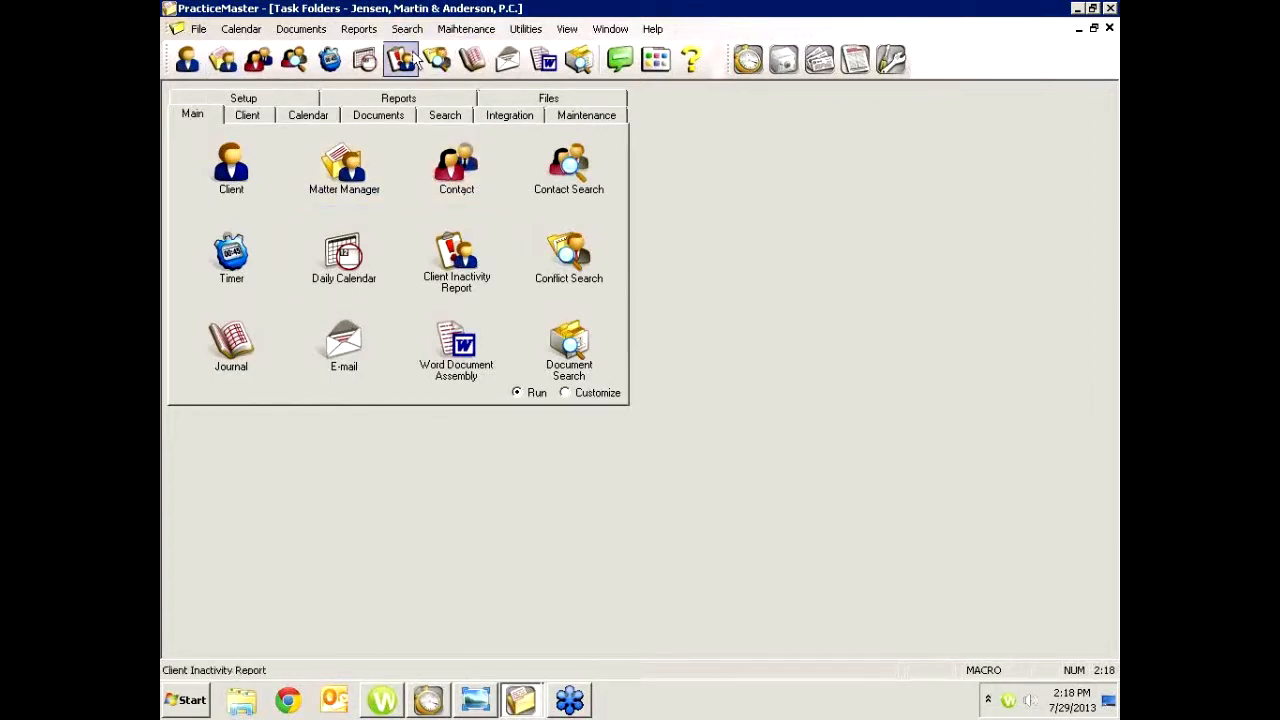
Open the Daily Calendar, then open the Task List from the calendar commands
left_click(365, 62)
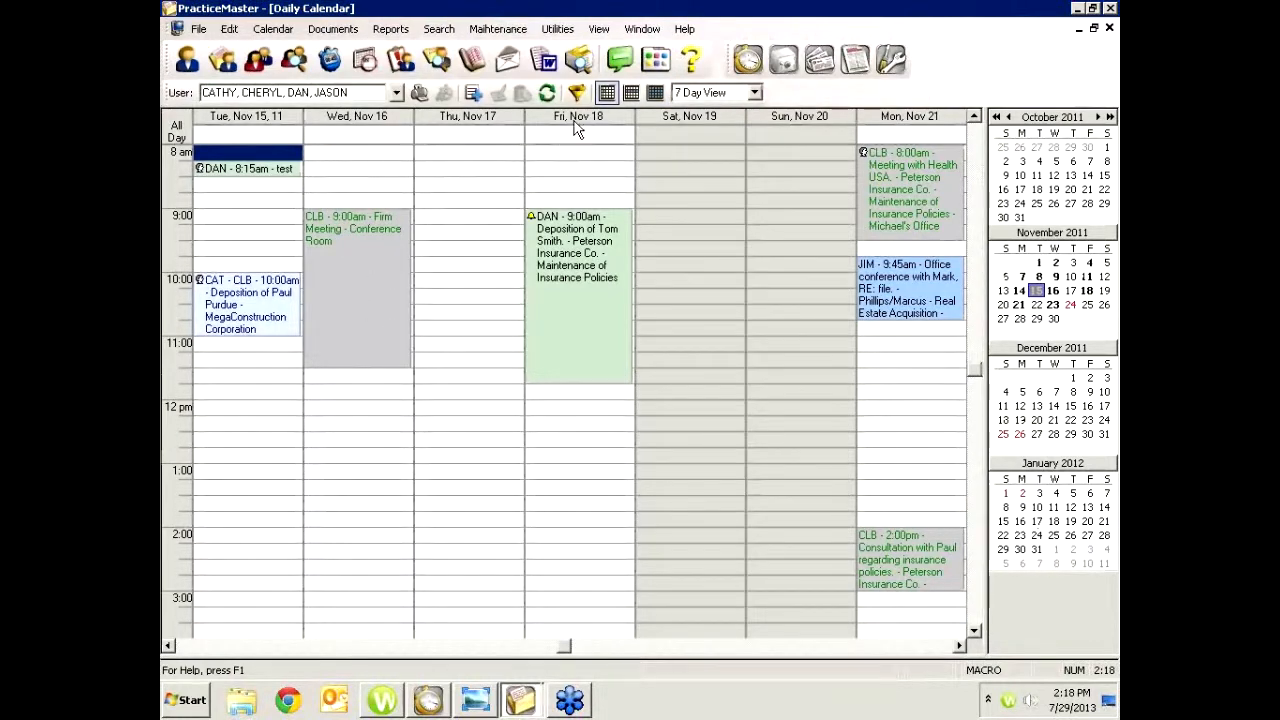
left_click(272, 28)
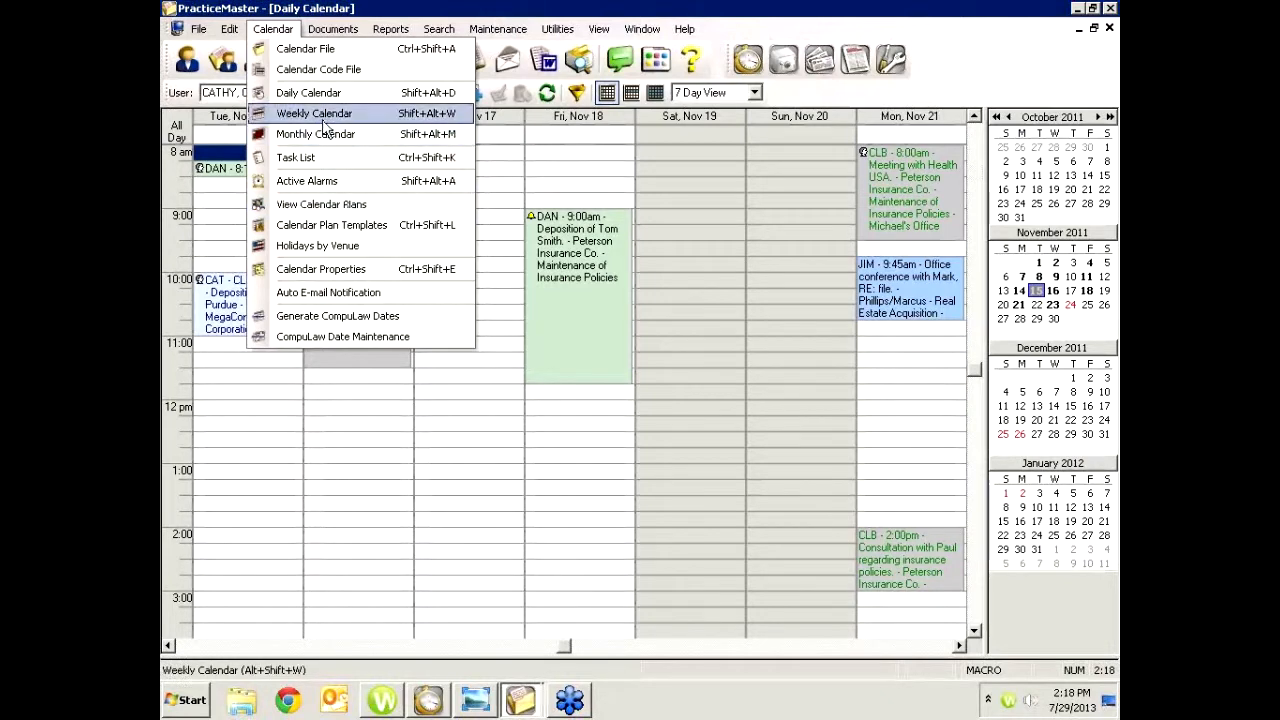
left_click(319, 156)
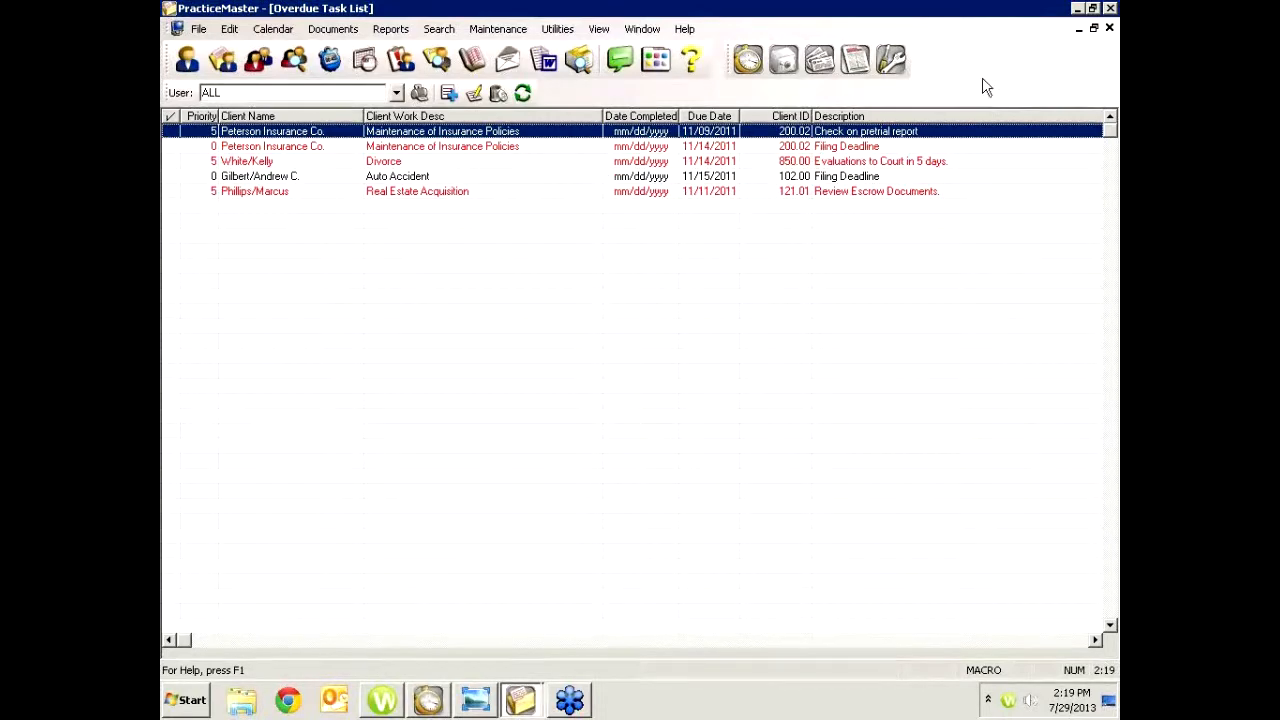
Switch to Task Folders, open the client's notes, and try converting the first note to a fee, closing the processing log
left_click(643, 29)
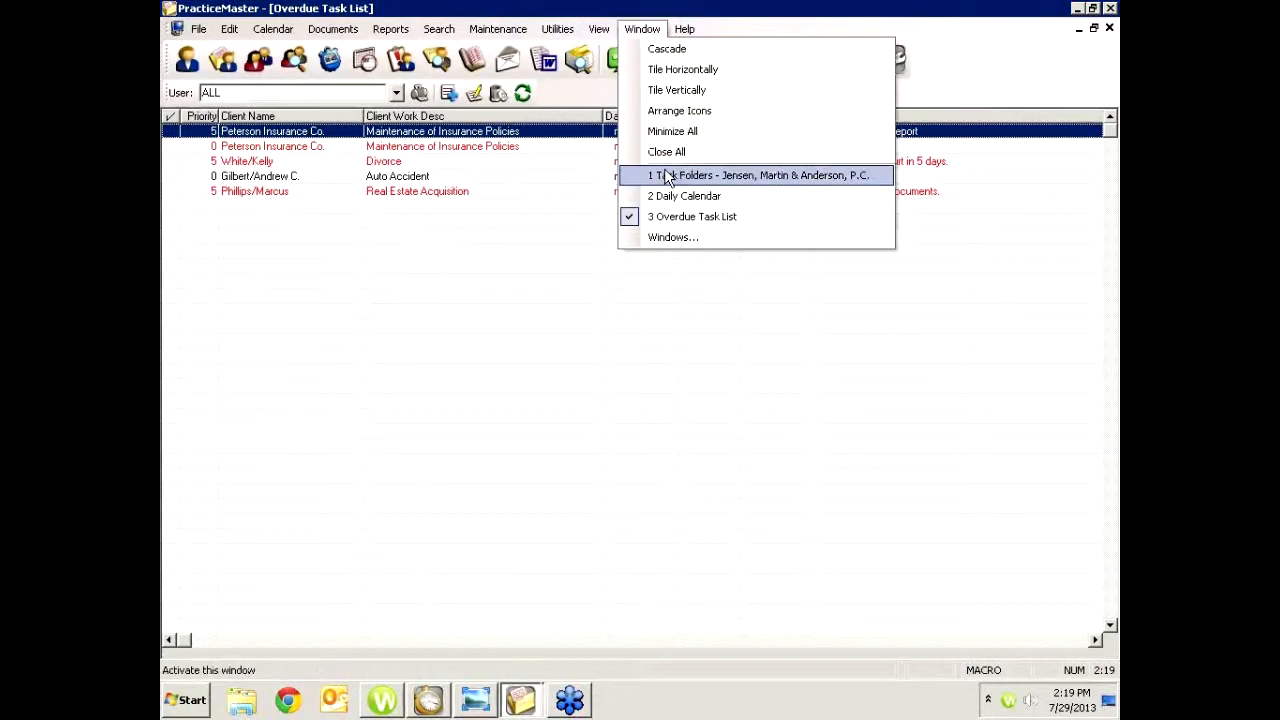
left_click(660, 178)
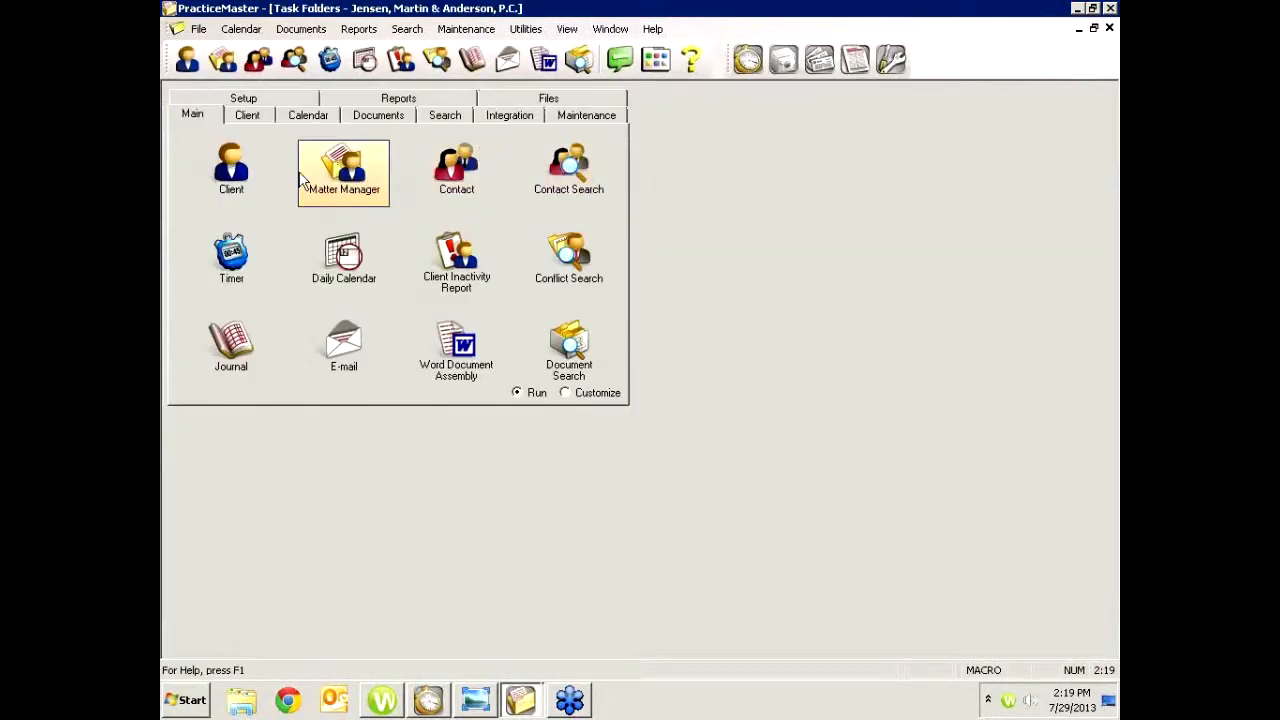
left_click(240, 188)
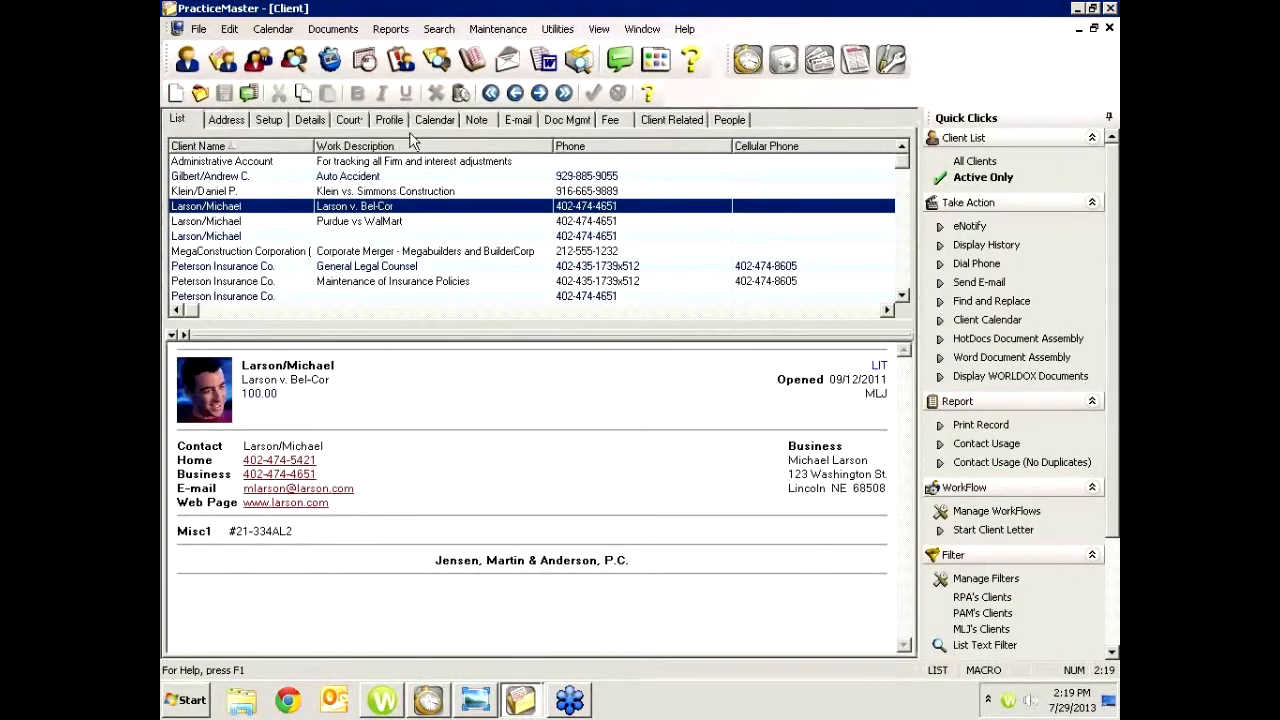
left_click(465, 122)
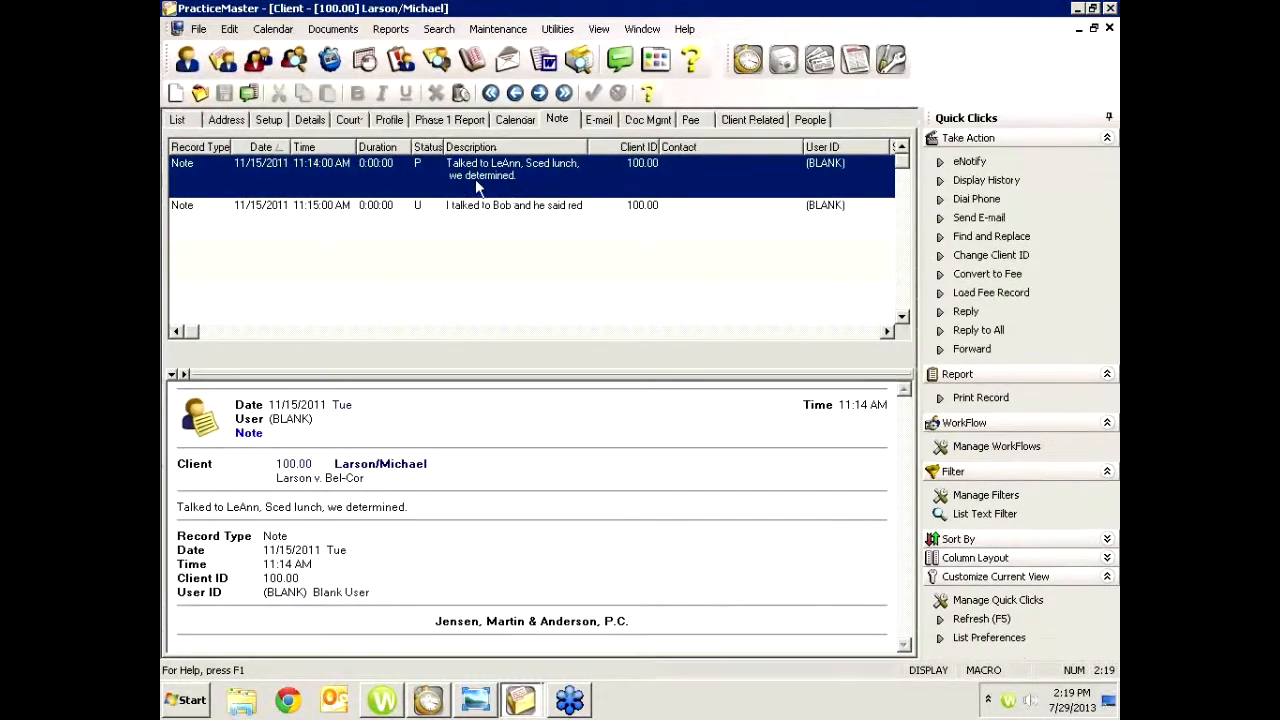
left_click(967, 277)
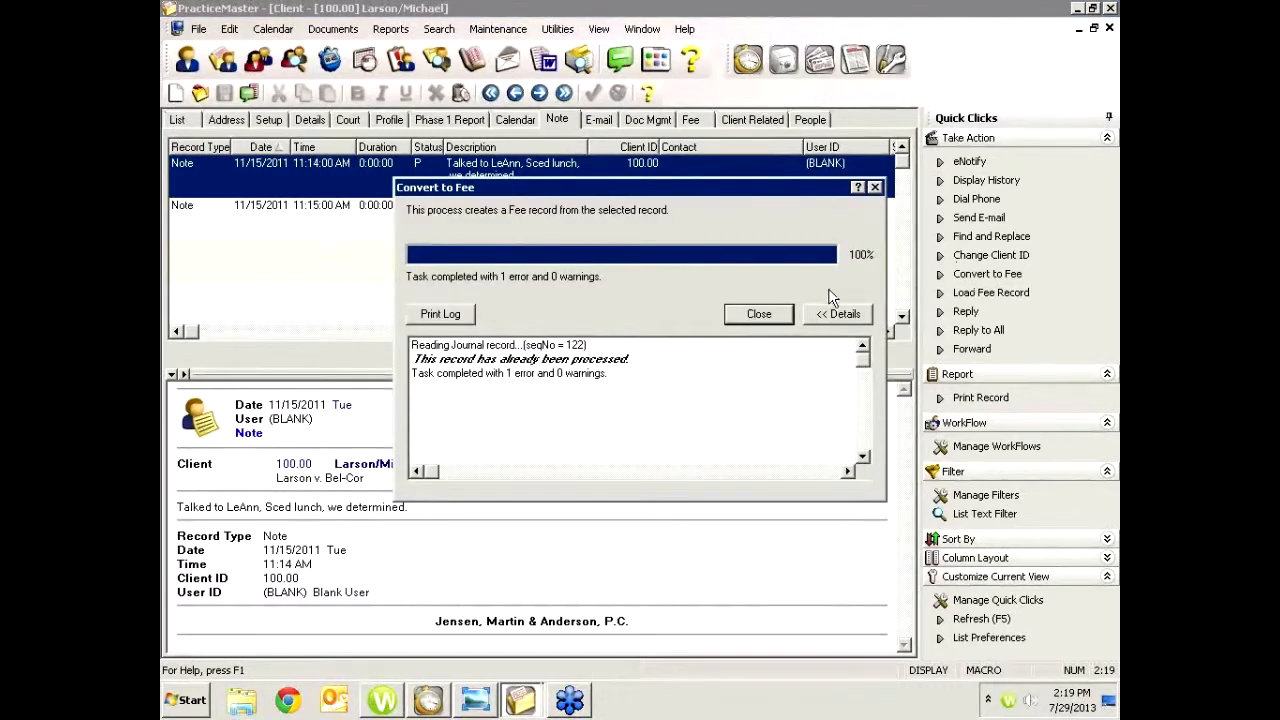
left_click(759, 314)
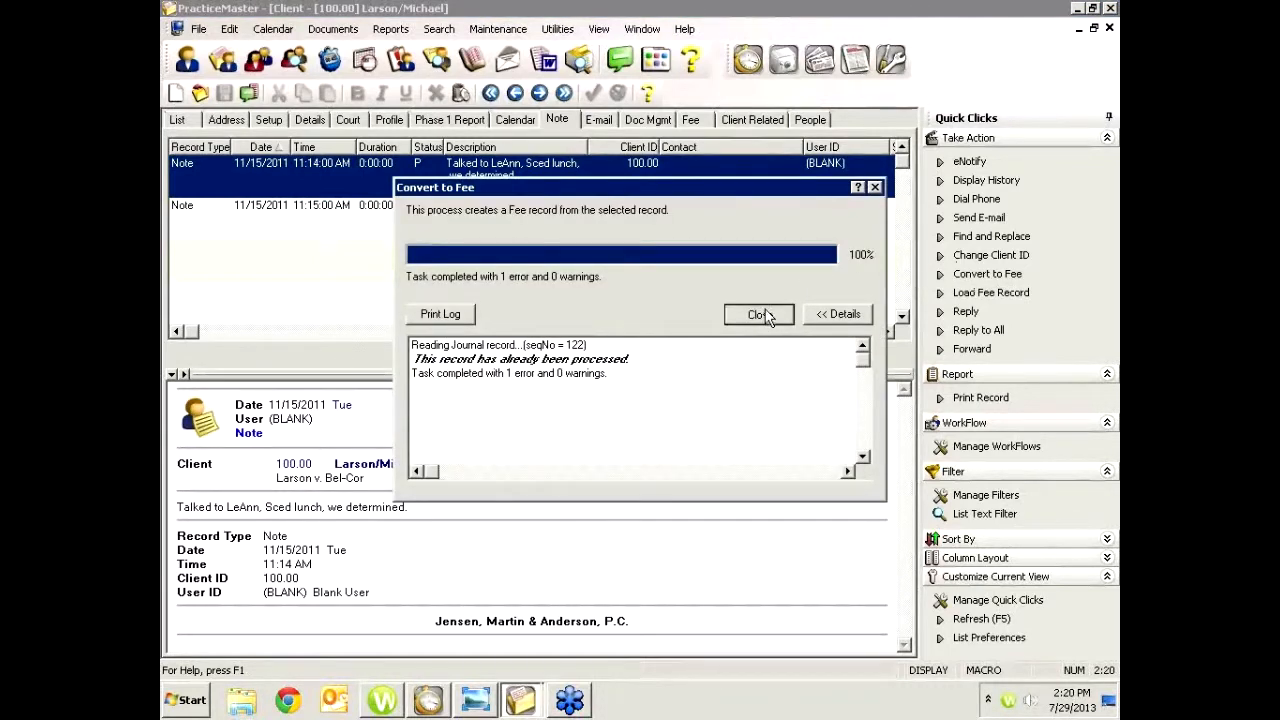
Open a Convert to Fee record for the 11:15 AM note, reposition it, and close it without saving
left_click(496, 206)
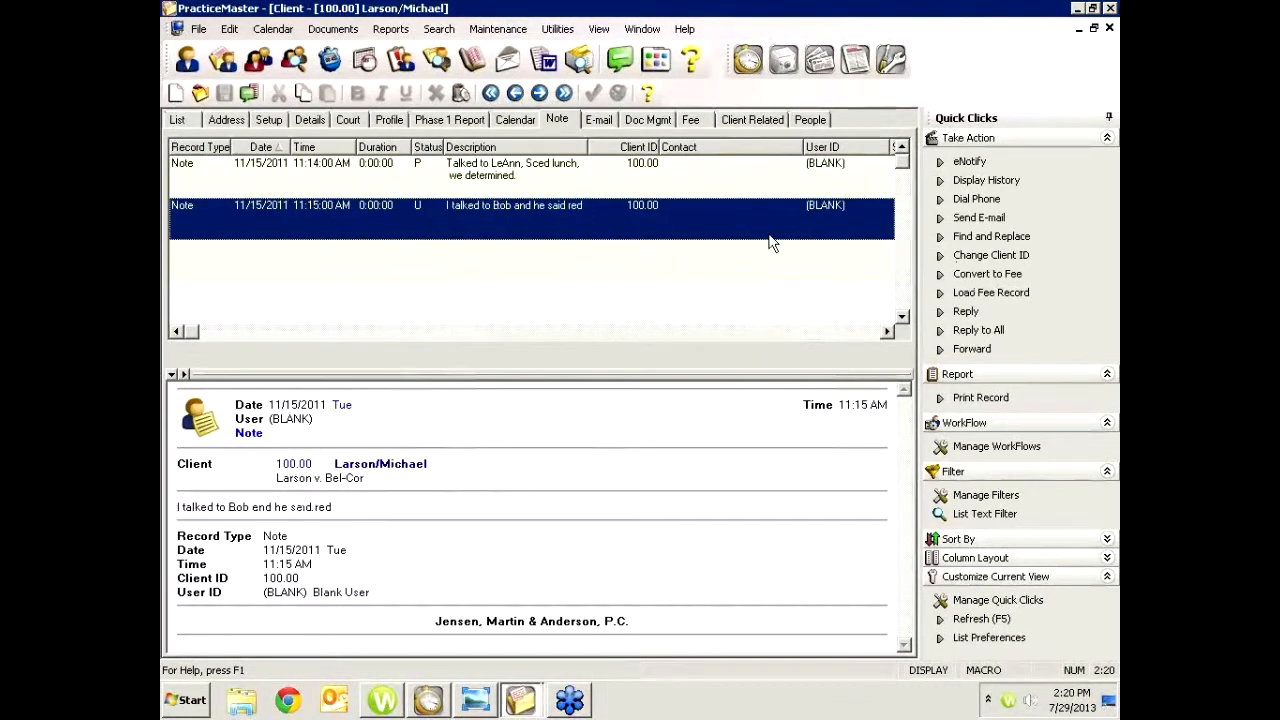
left_click(967, 274)
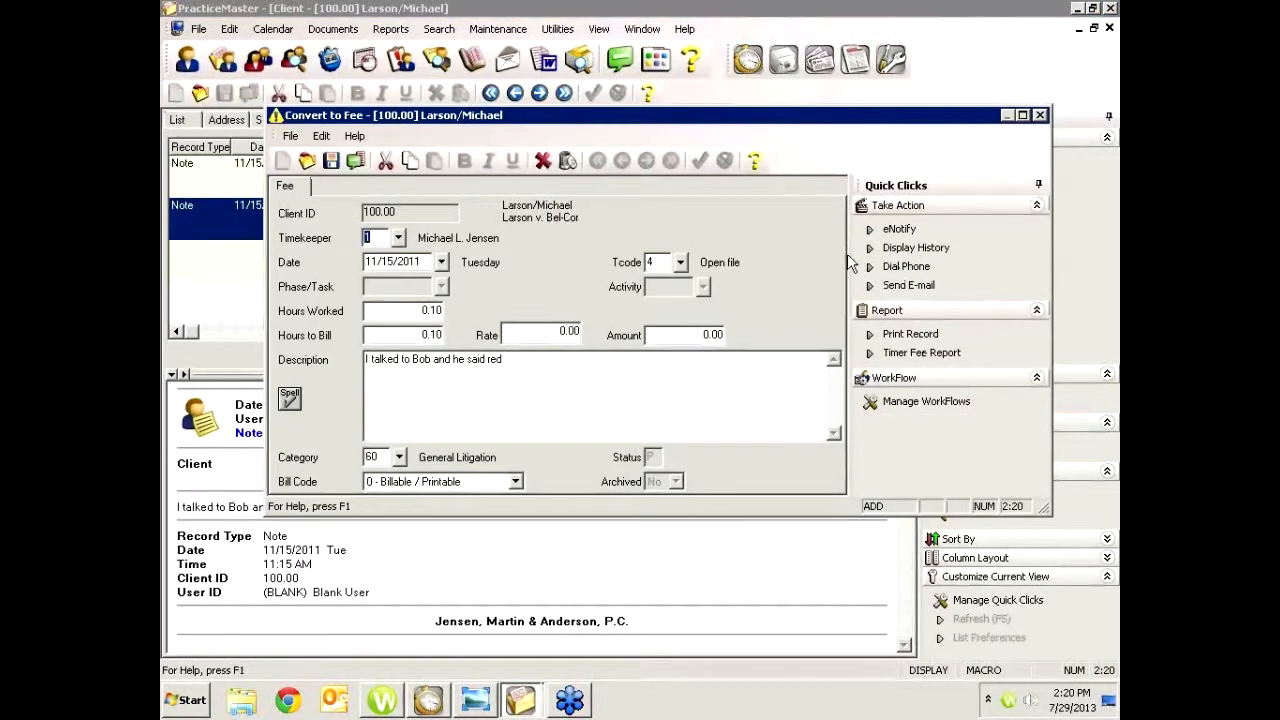
left_click_drag(808, 120, 812, 180)
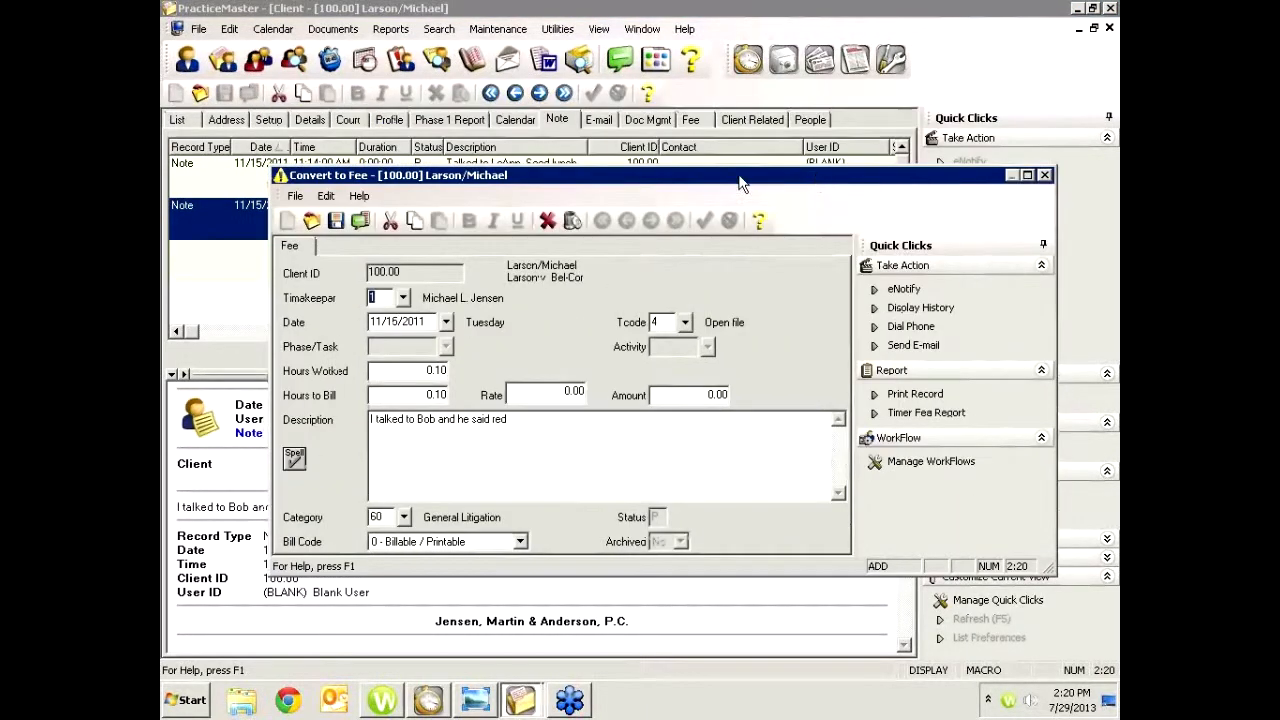
left_click_drag(442, 182, 418, 280)
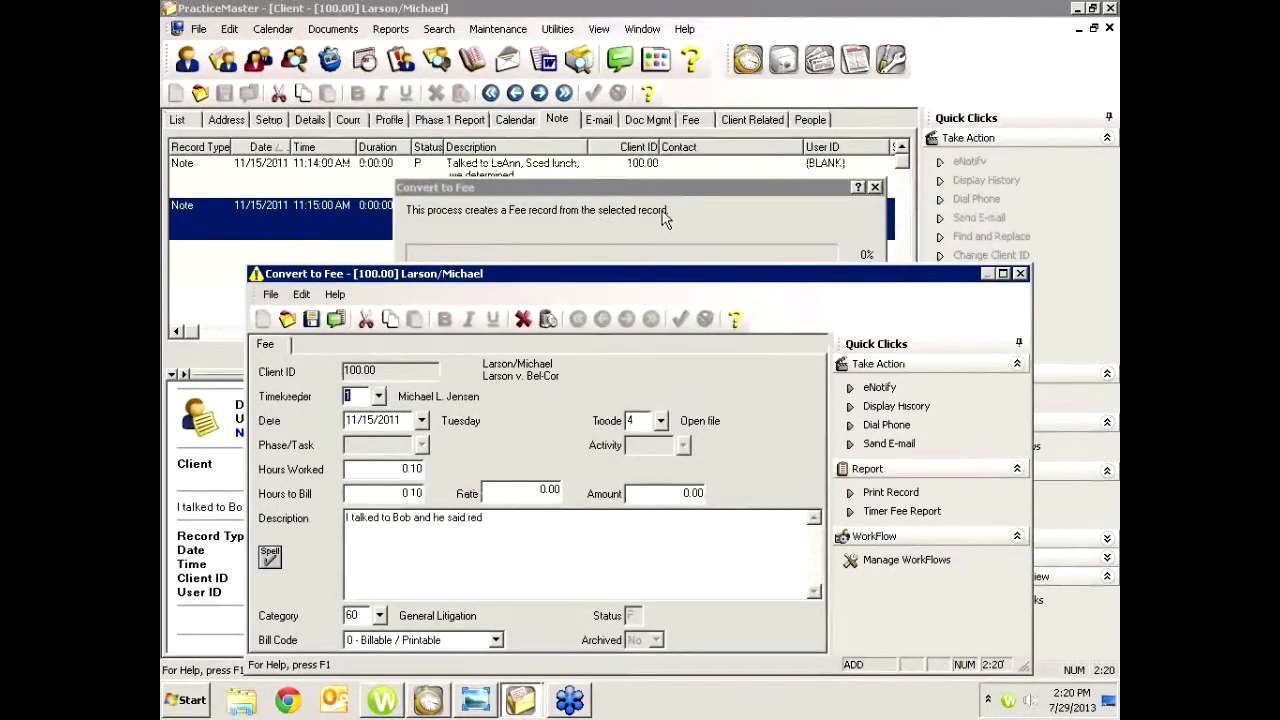
left_click(1021, 273)
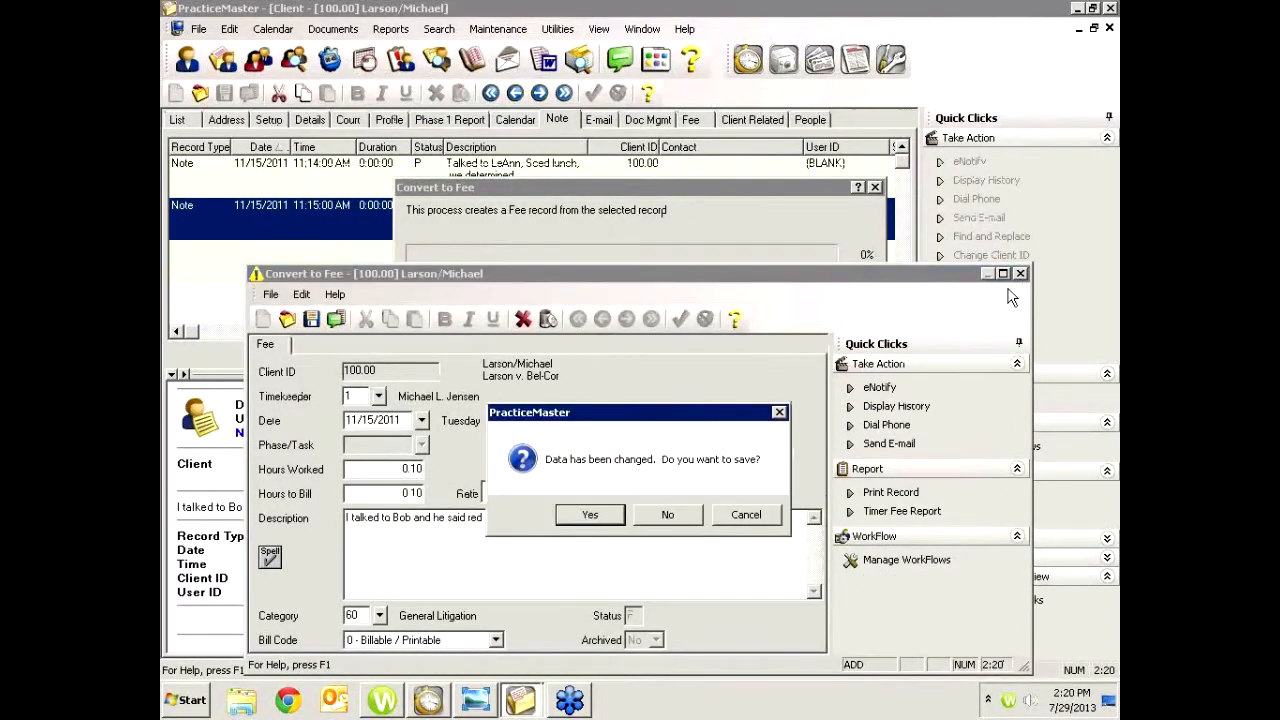
left_click(668, 514)
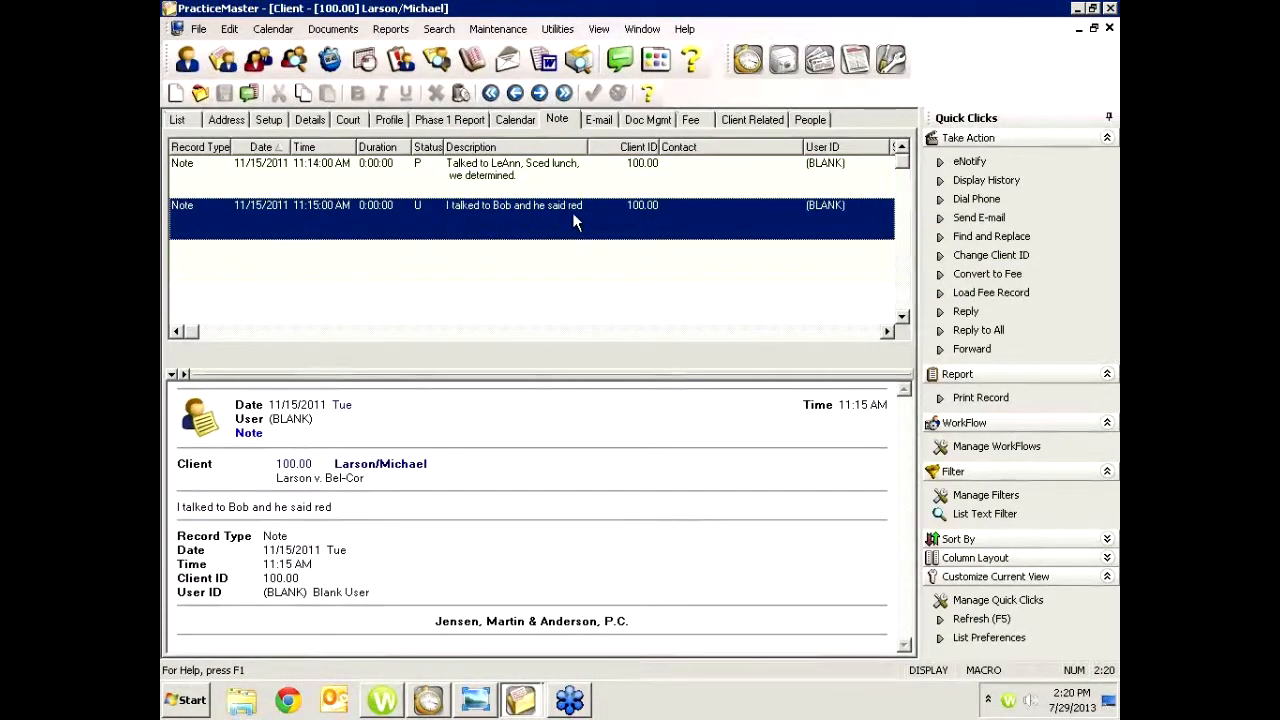
Reopen Convert to Fee for the same note, select its description, and close it again without saving
left_click(975, 275)
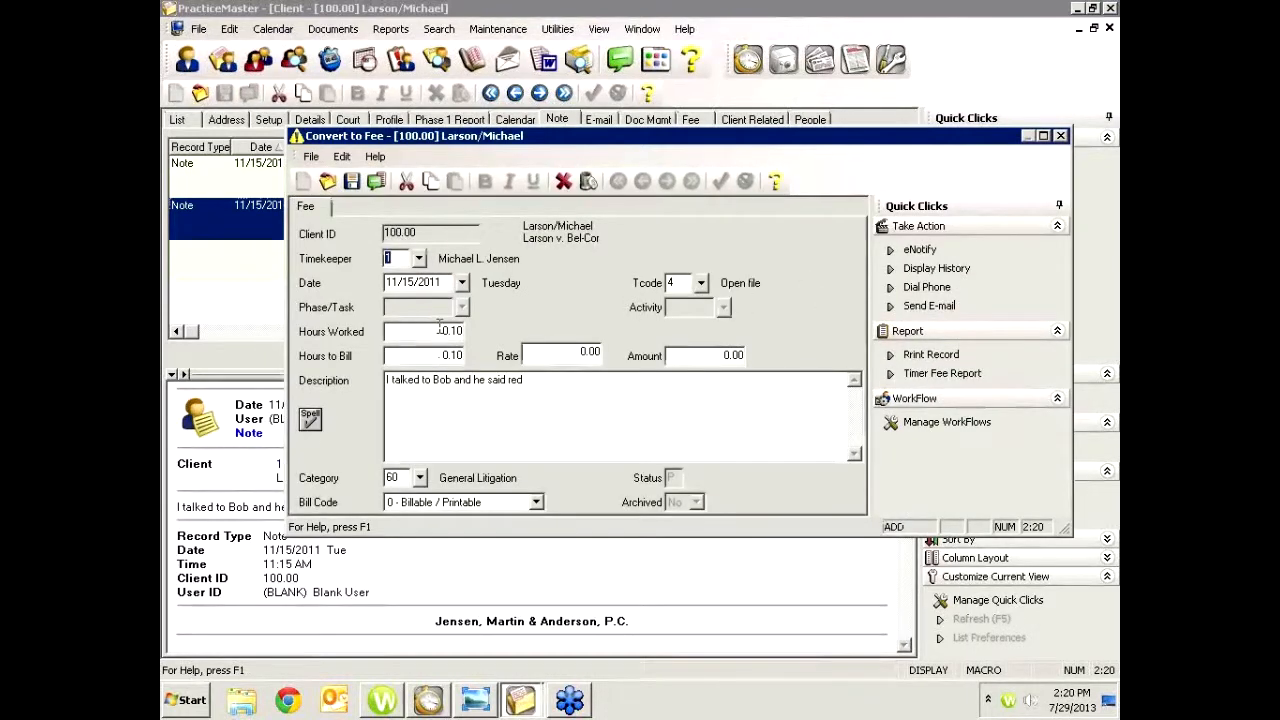
left_click_drag(578, 385, 385, 382)
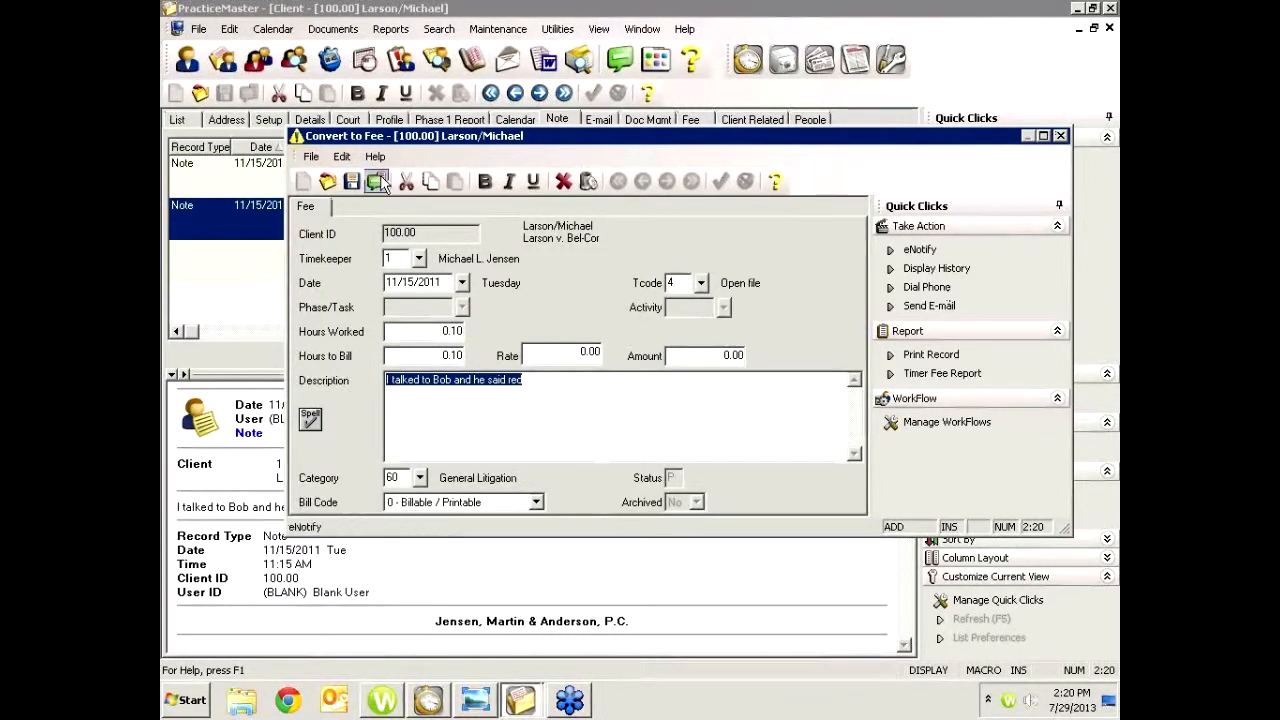
left_click(1060, 135)
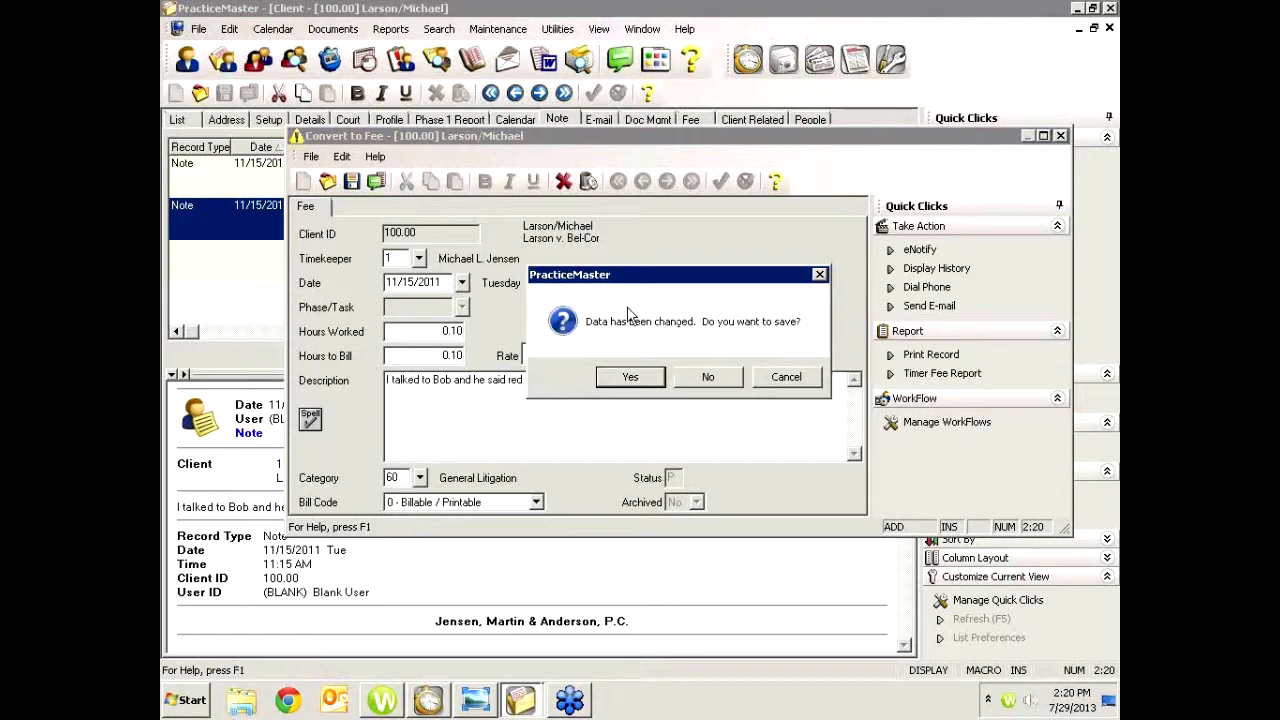
left_click(712, 377)
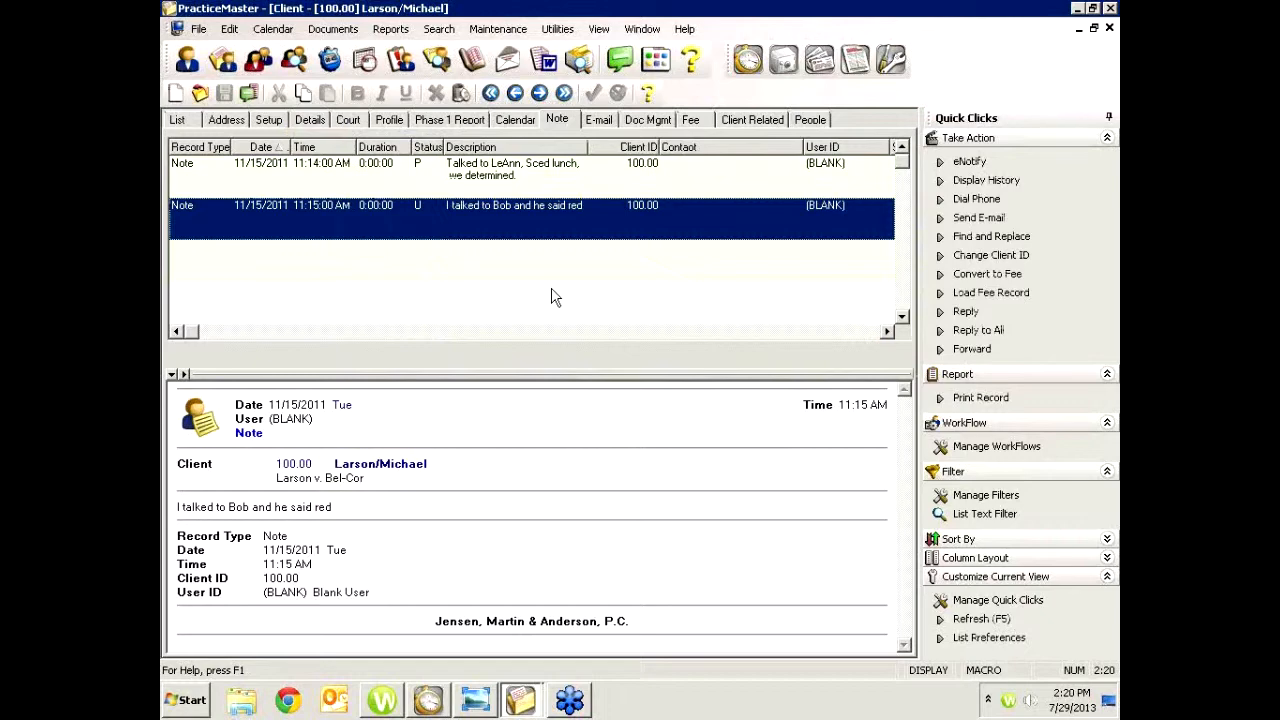
Open Process Timer Records and review each phone, timer and note record in the list
left_click(198, 30)
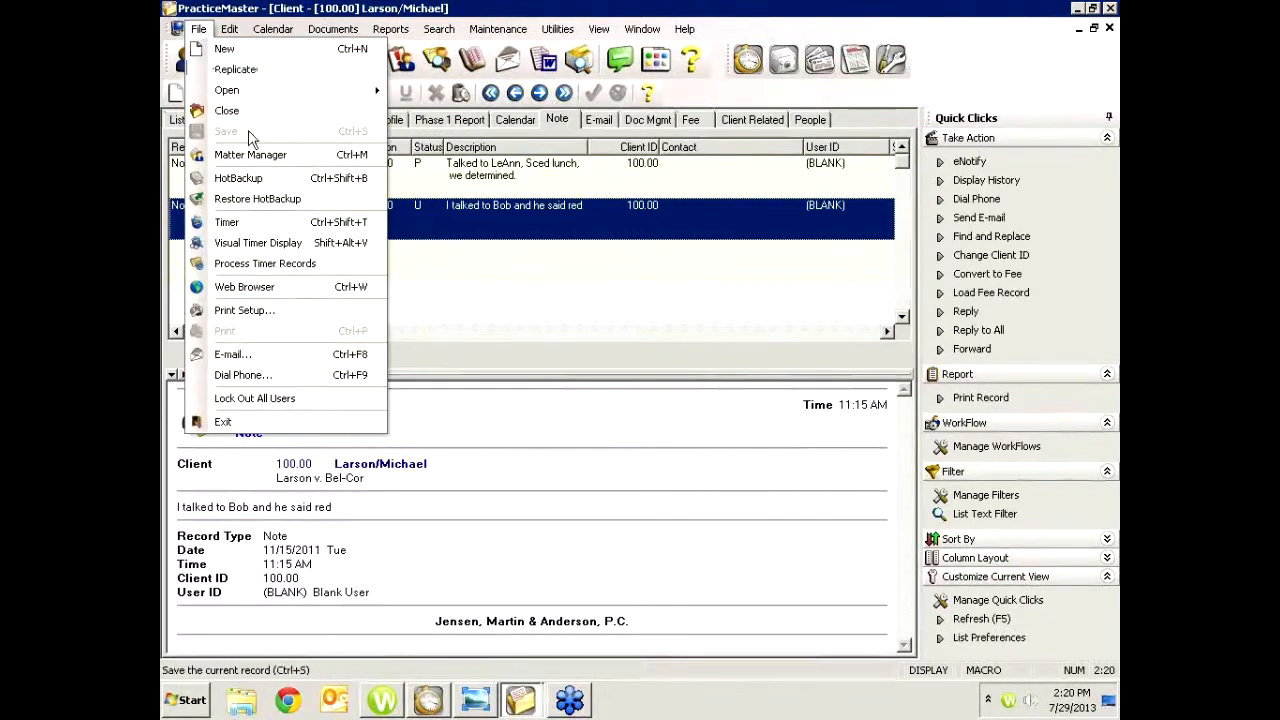
left_click(276, 263)
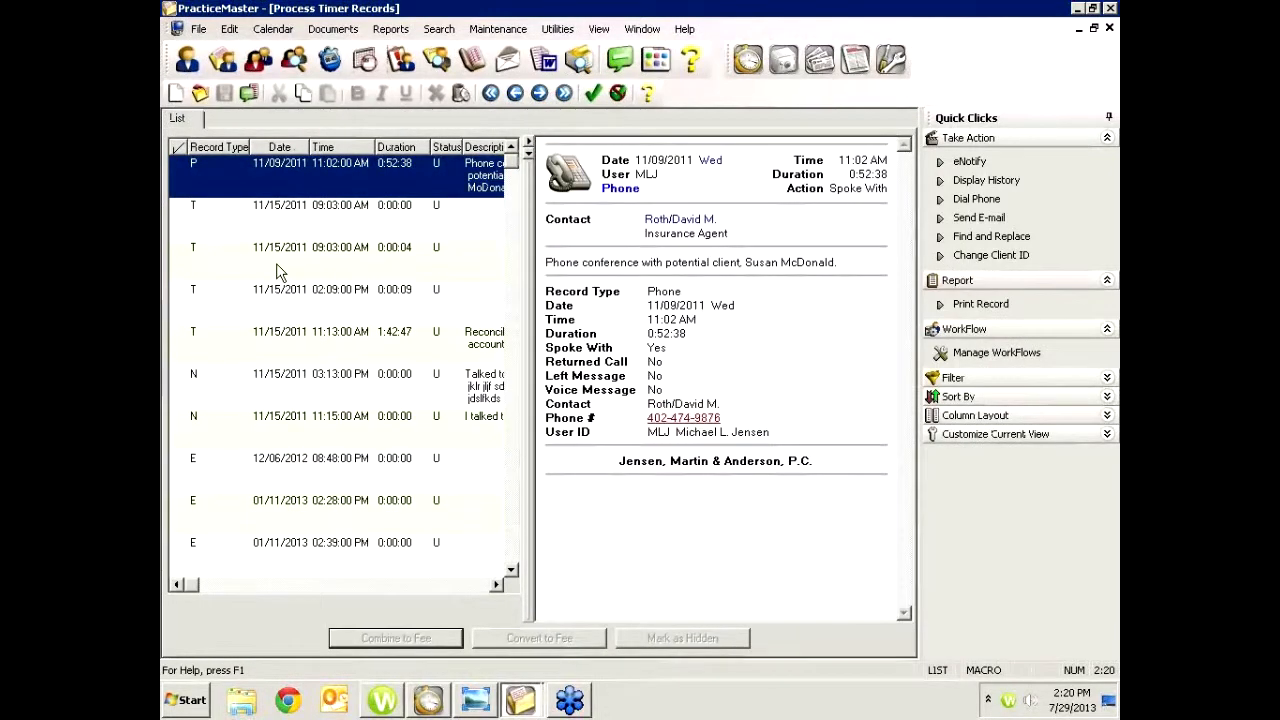
left_click(514, 550)
left_click(515, 552)
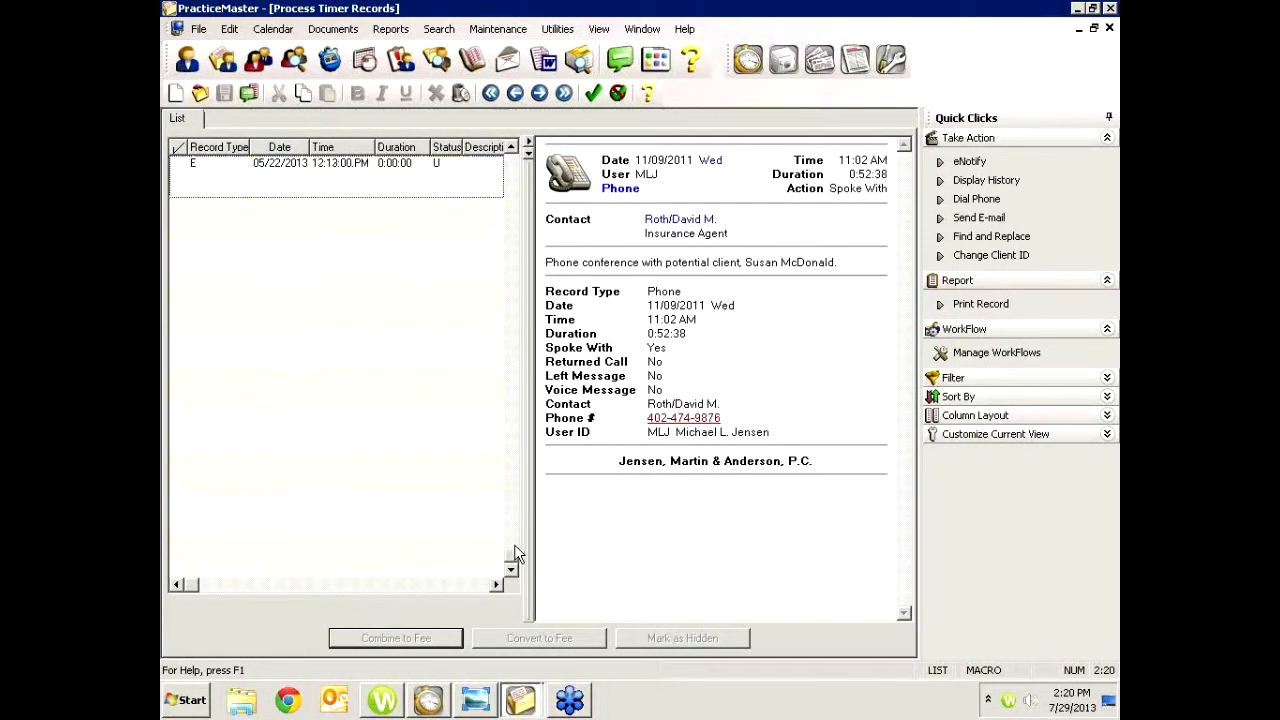
left_click(514, 183)
left_click(514, 183)
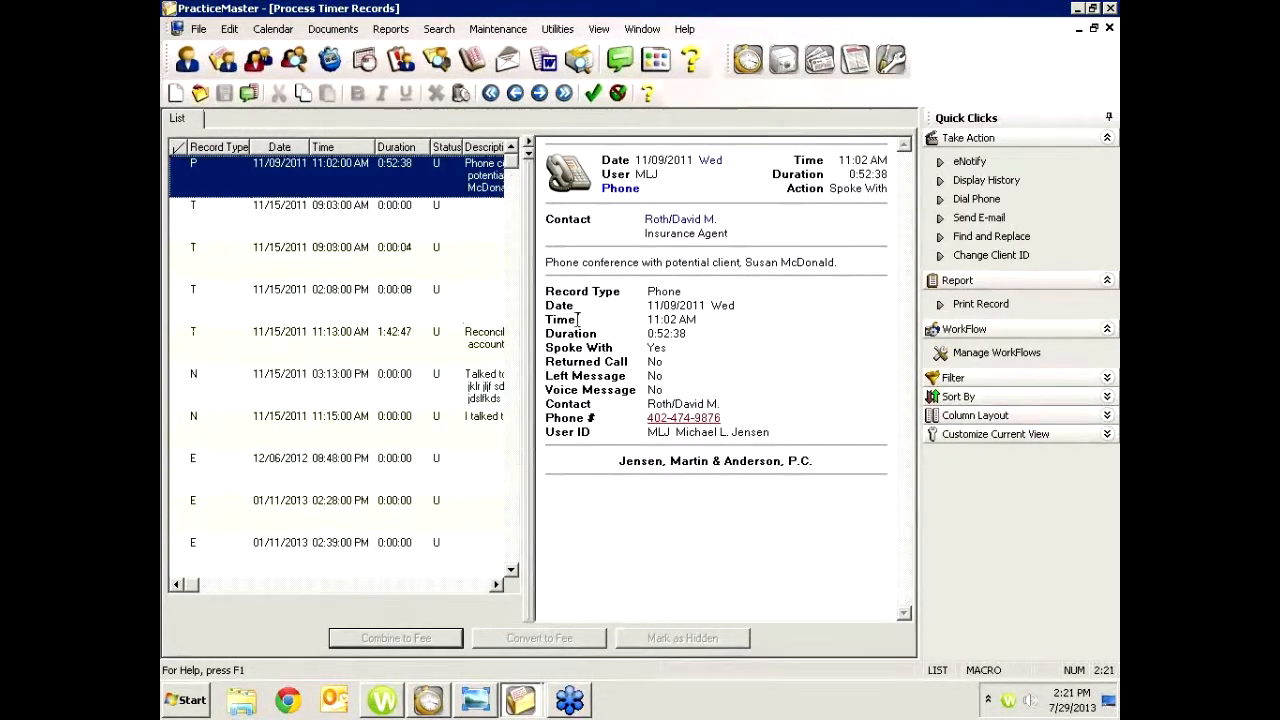
left_click(283, 236)
left_click(304, 259)
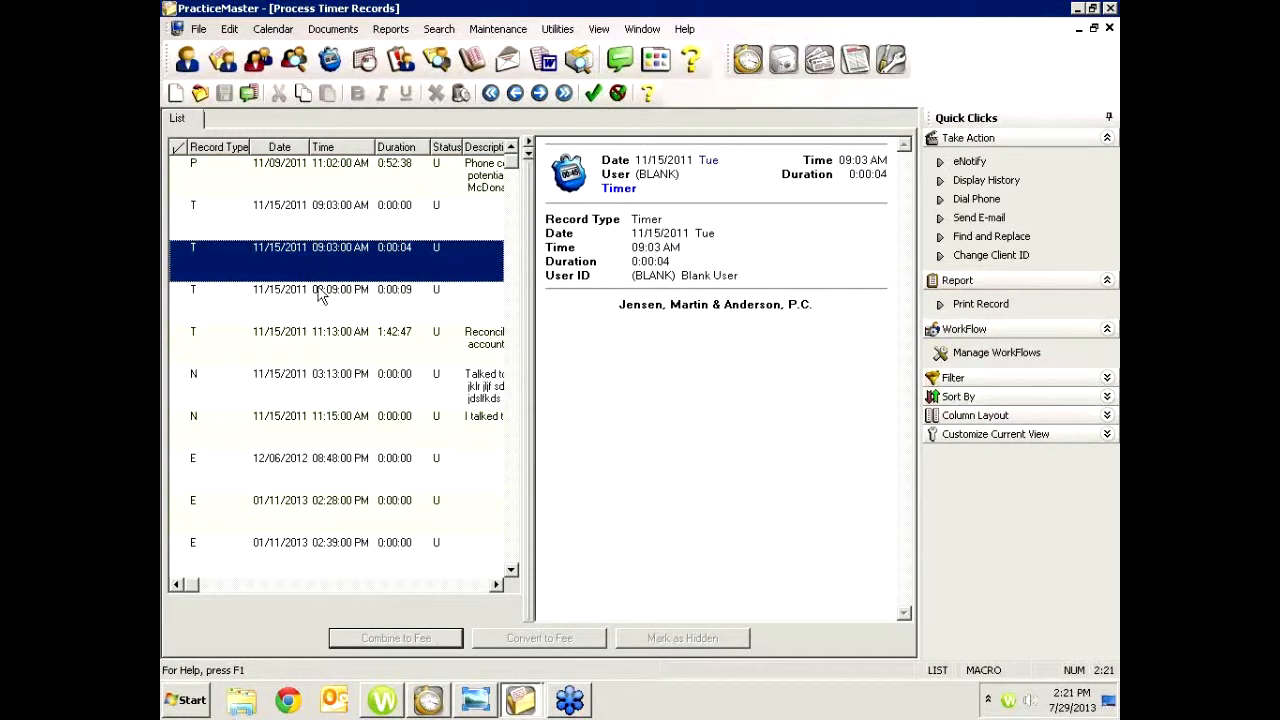
left_click(321, 295)
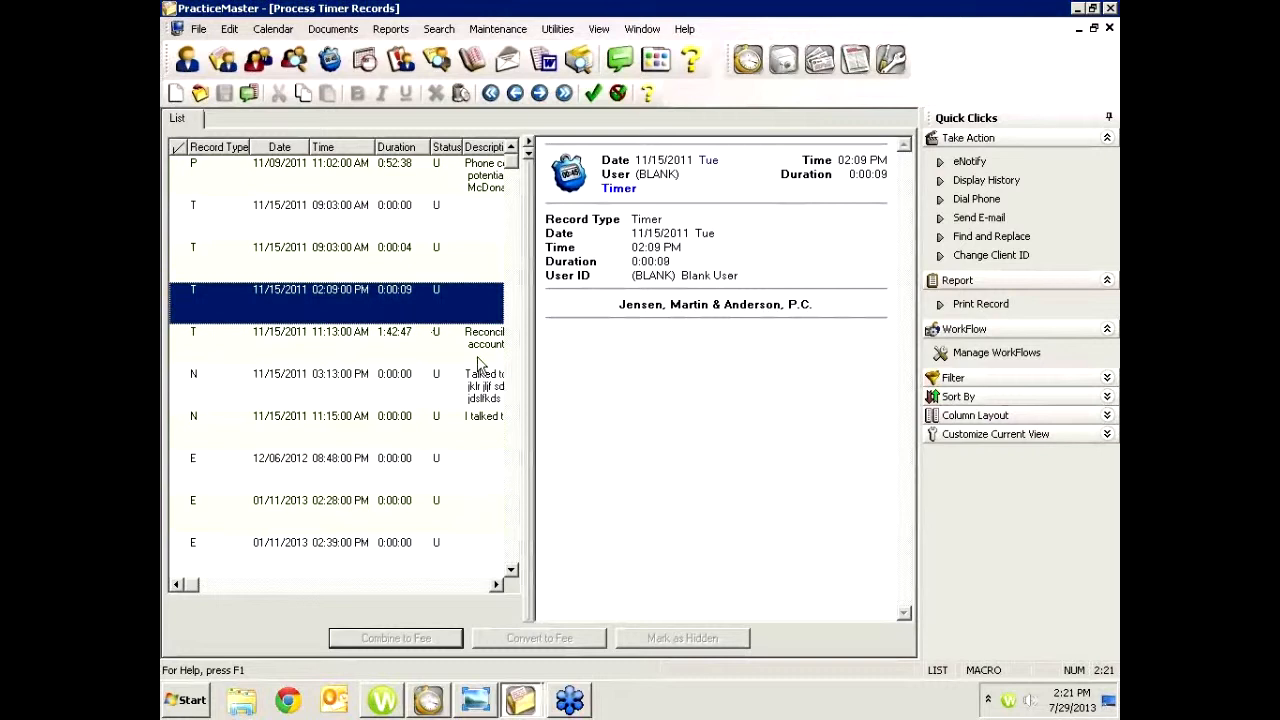
left_click(444, 354)
left_click(387, 390)
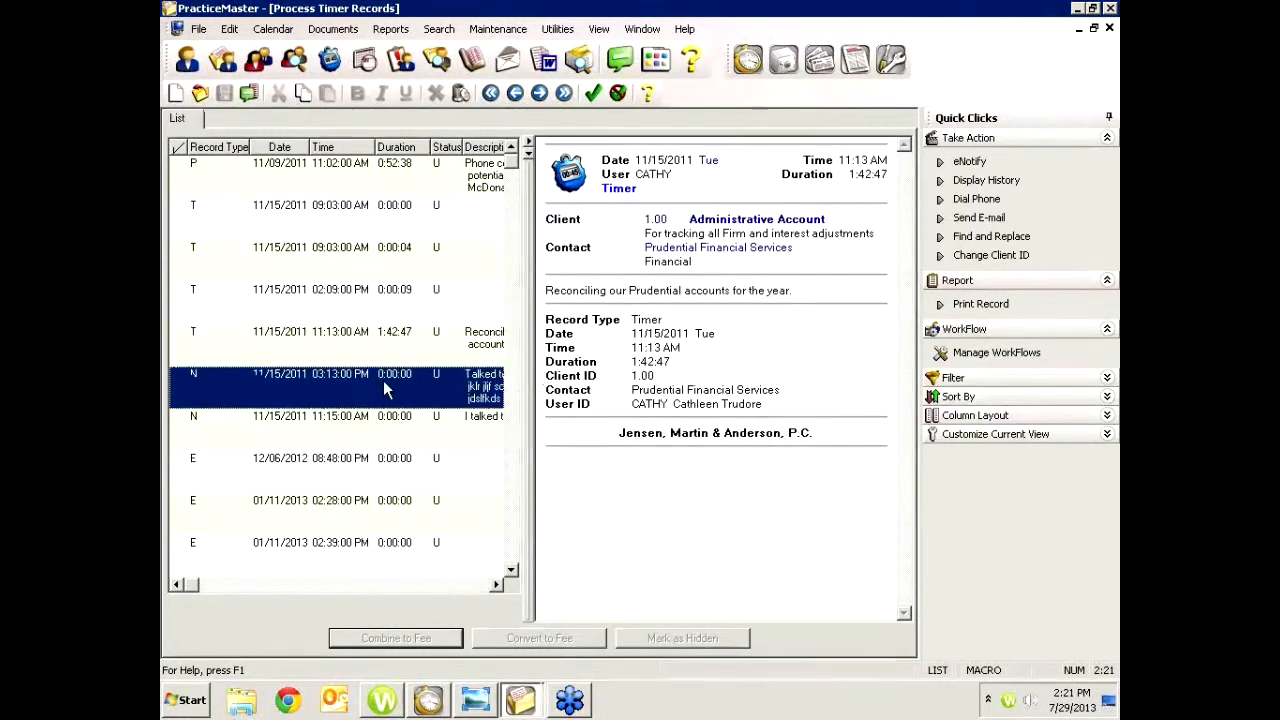
left_click(415, 188)
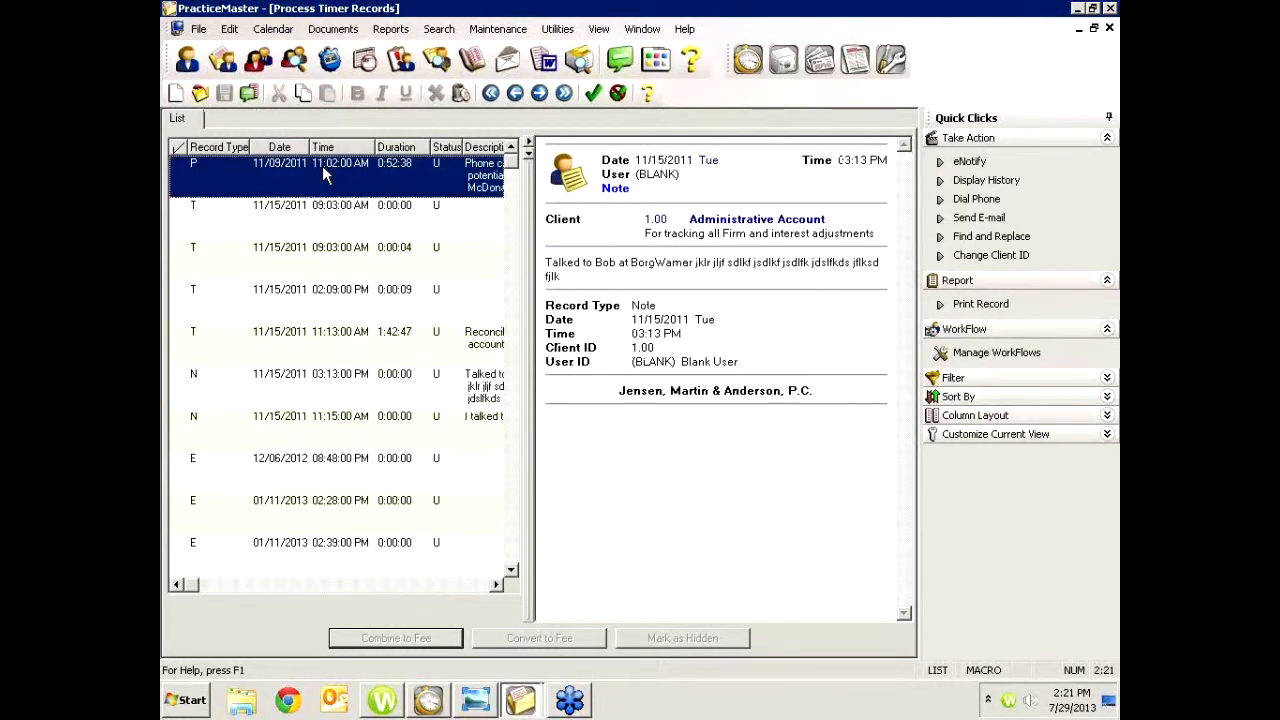
left_click(365, 237)
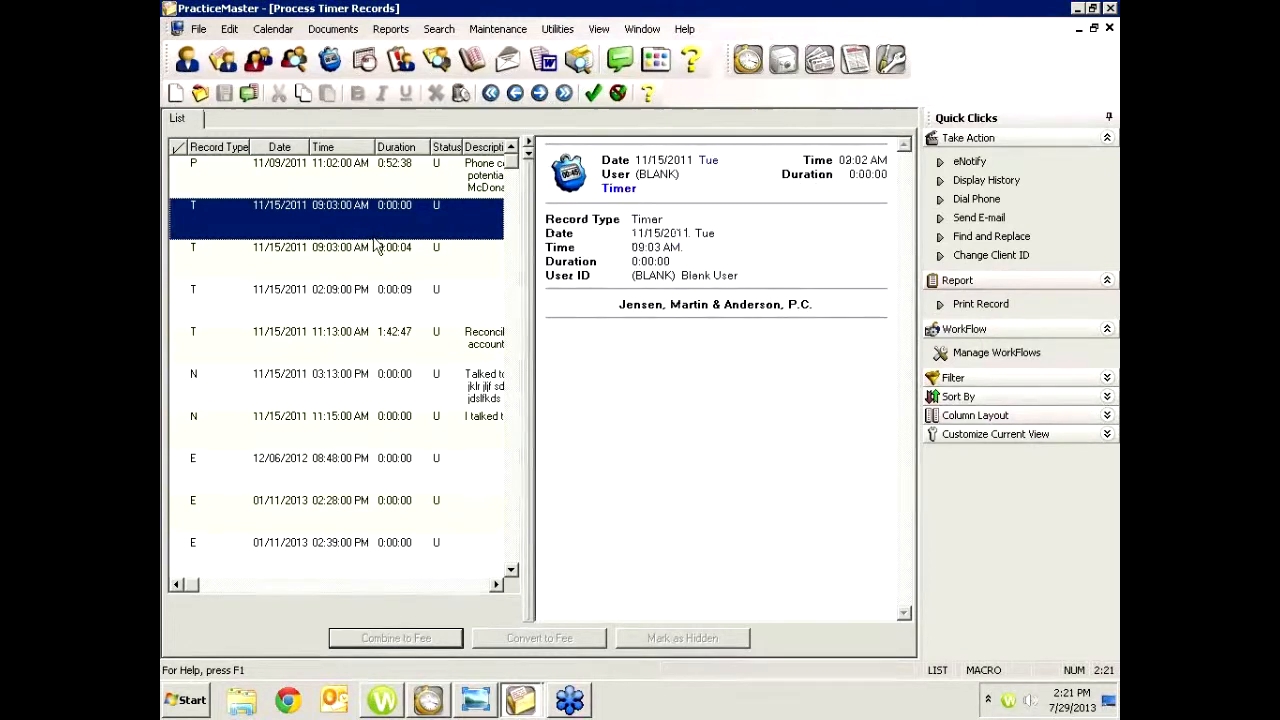
left_click(377, 261)
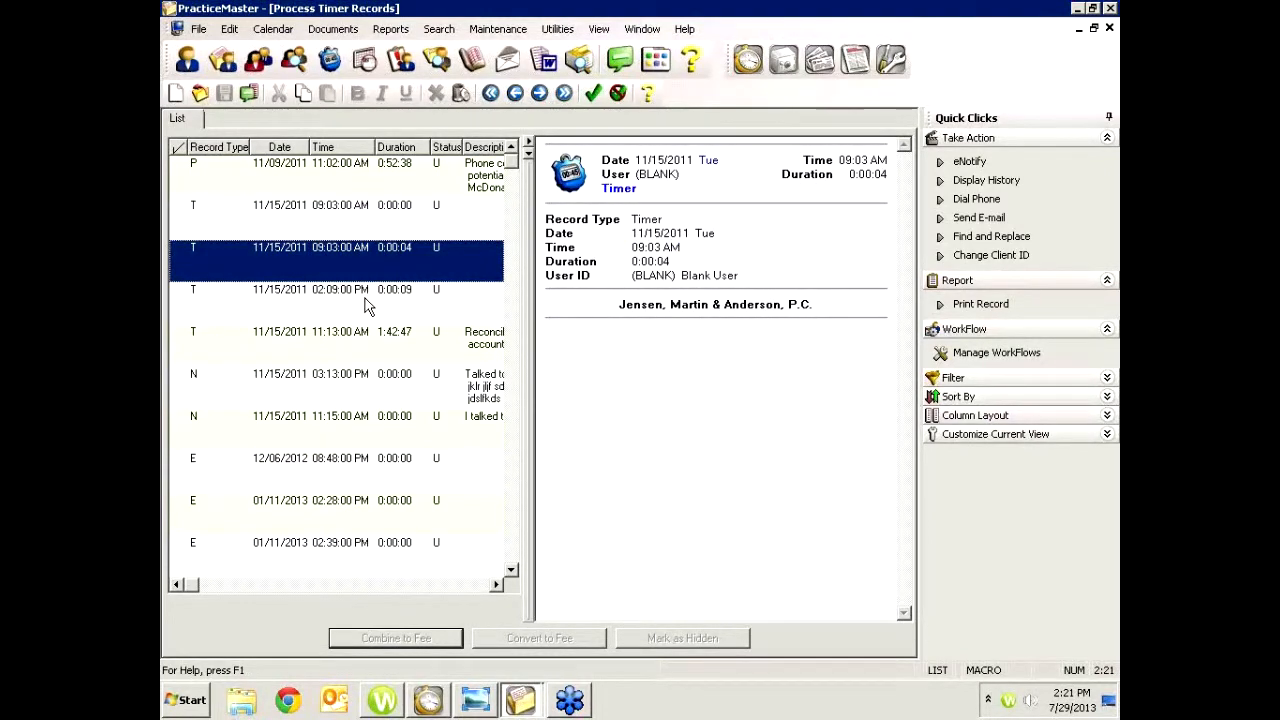
left_click(368, 302)
left_click(362, 335)
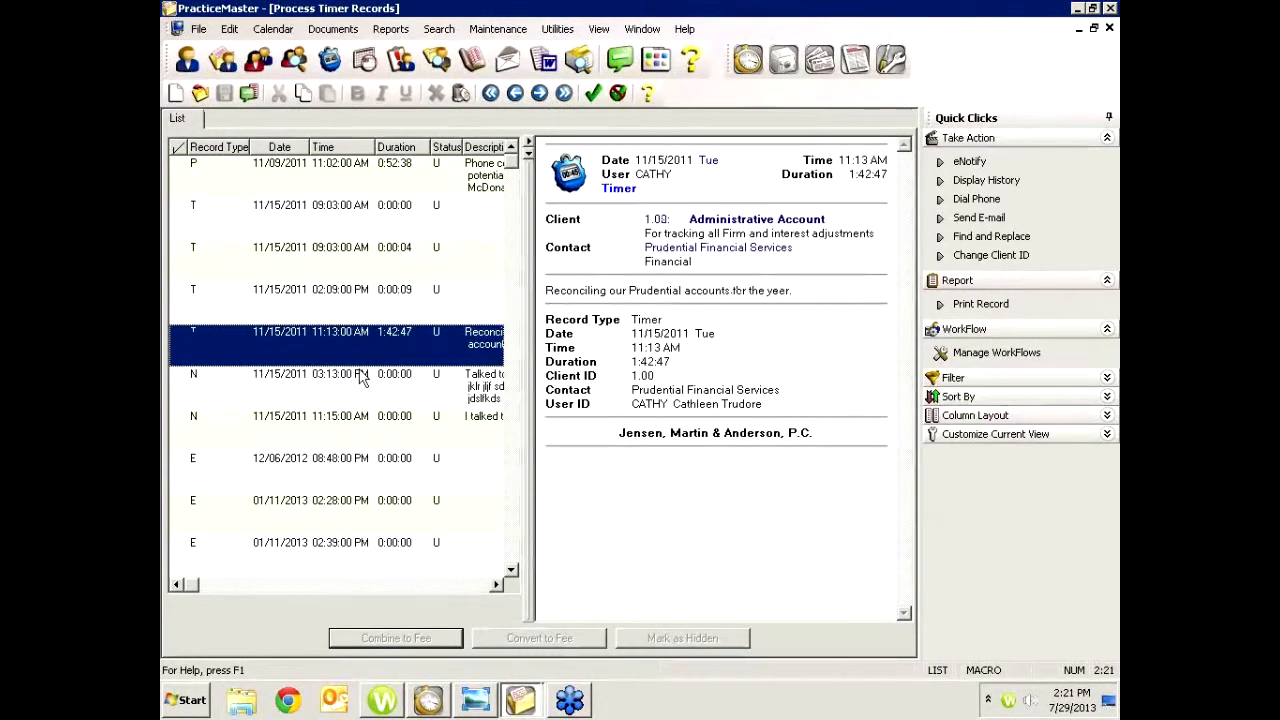
left_click(360, 377)
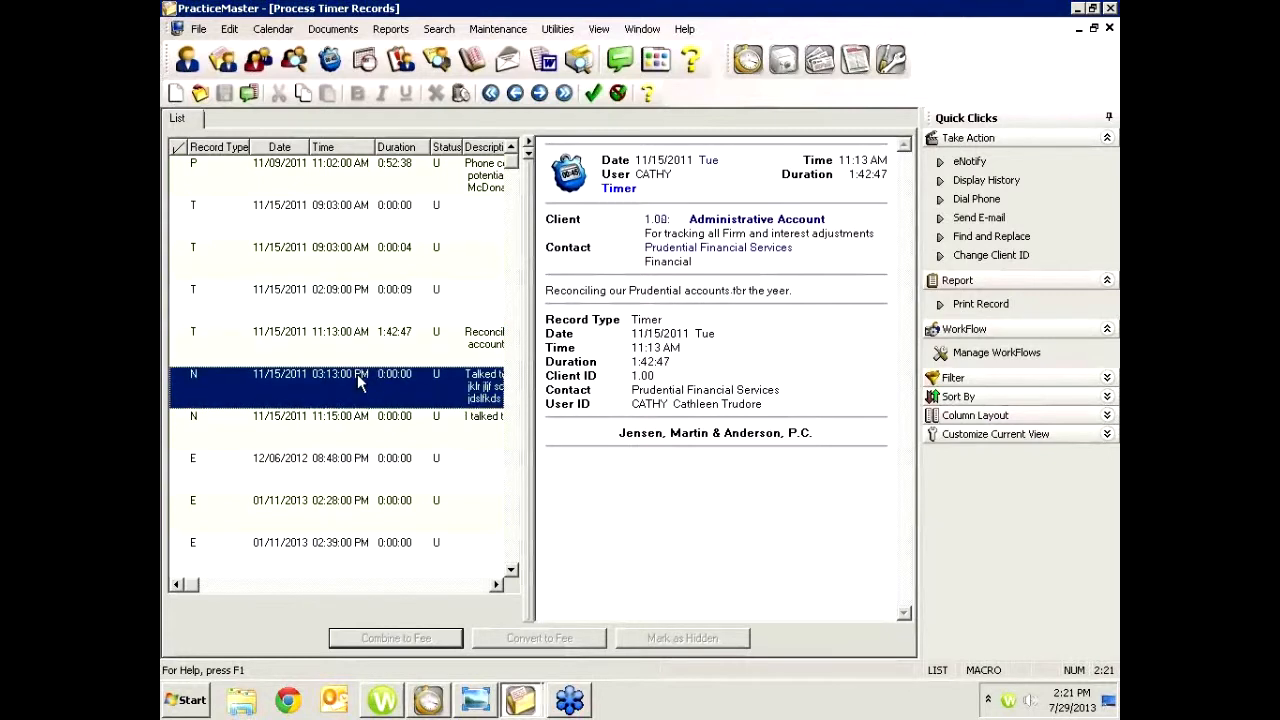
left_click(339, 429)
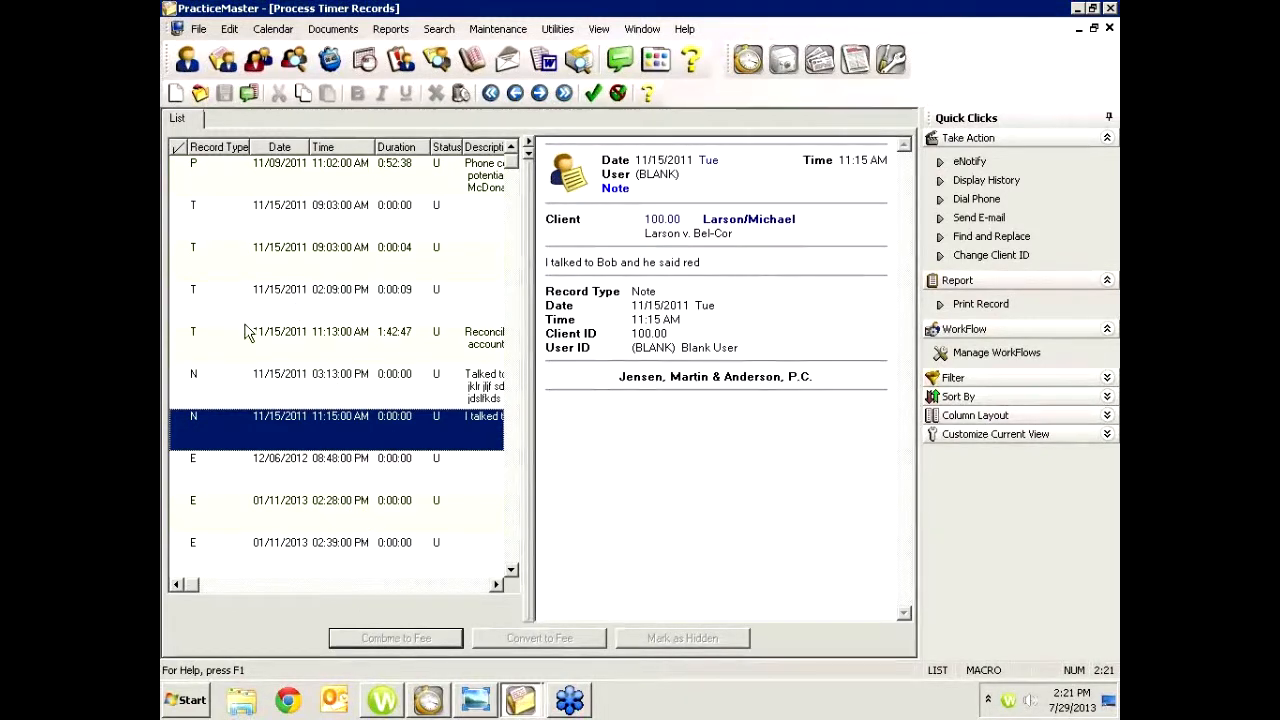
Convert the checked 11:15 AM note to a fee with description "Conf w/client" and save it, ignoring the spelling check
left_click(175, 427)
left_click(177, 428)
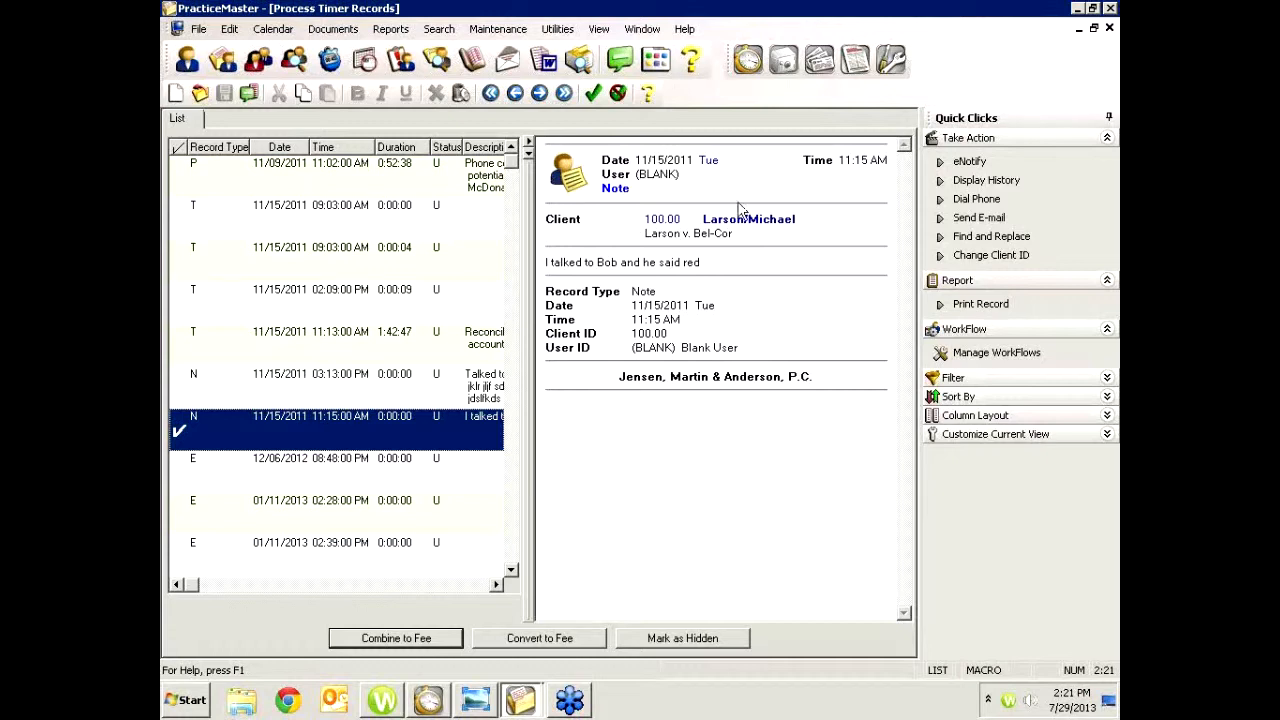
left_click(548, 643)
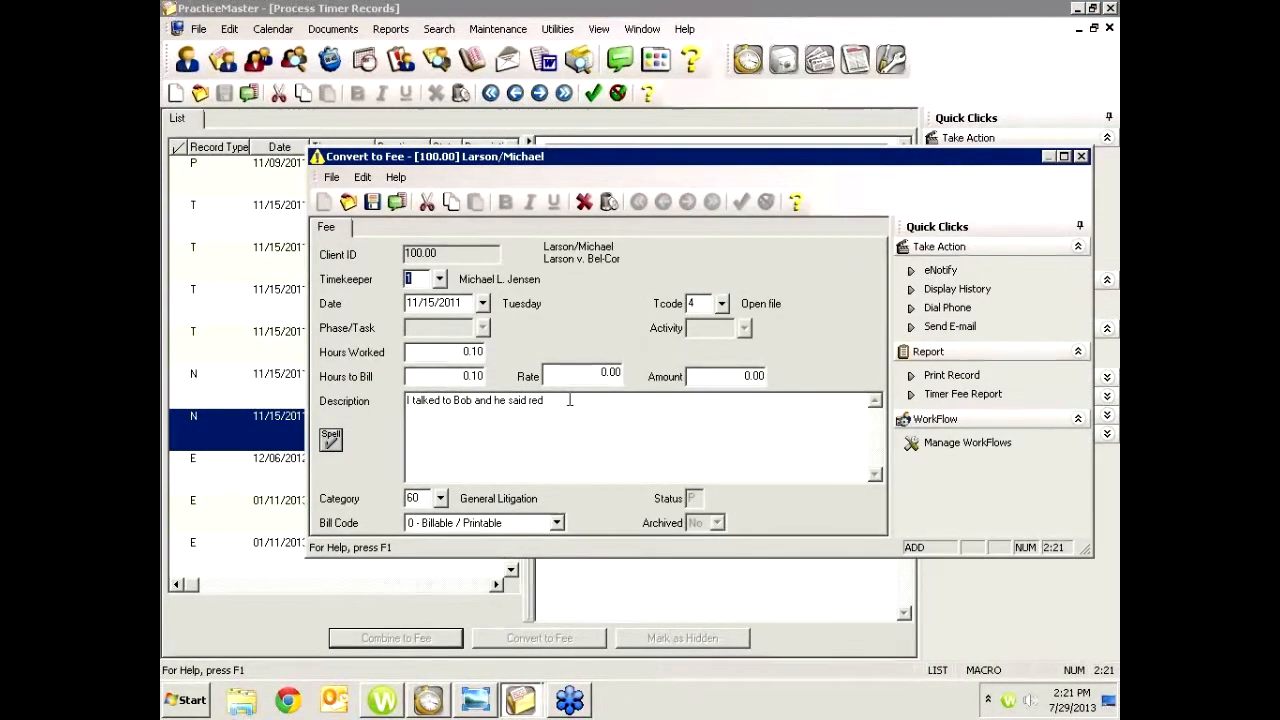
left_click_drag(570, 400, 265, 395)
type("Conf w/client")
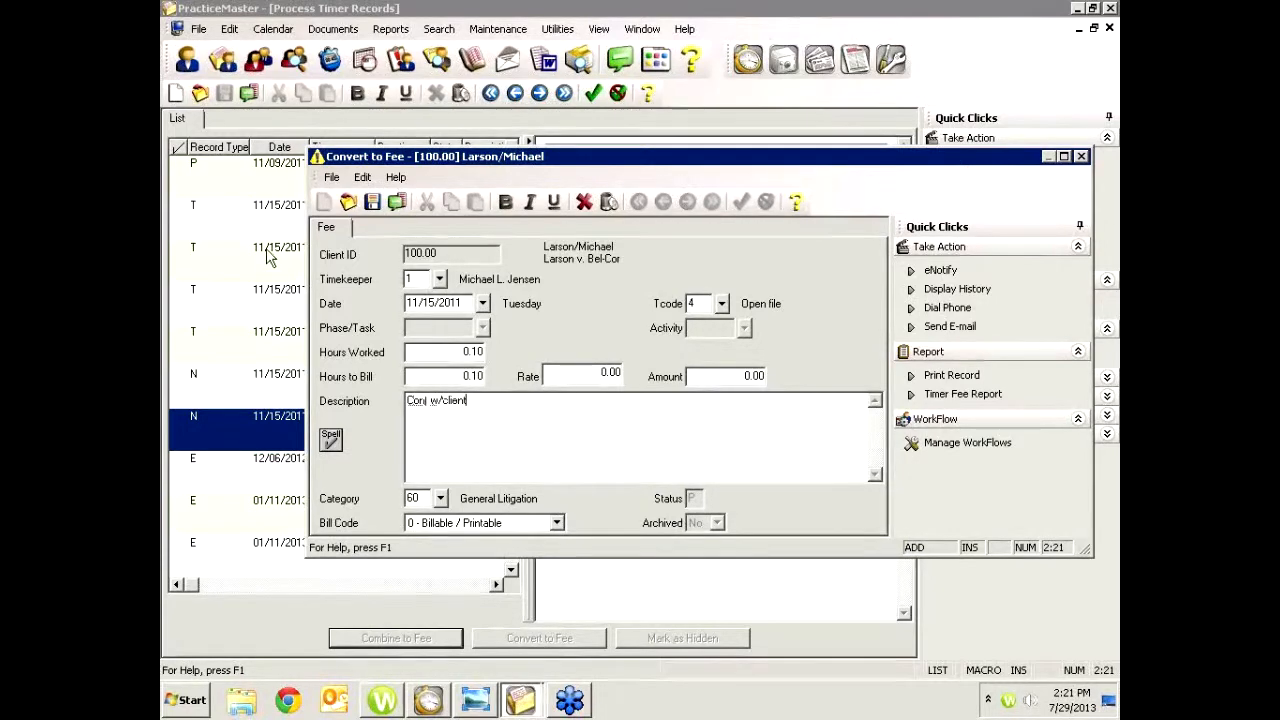
left_click(372, 202)
left_click(833, 300)
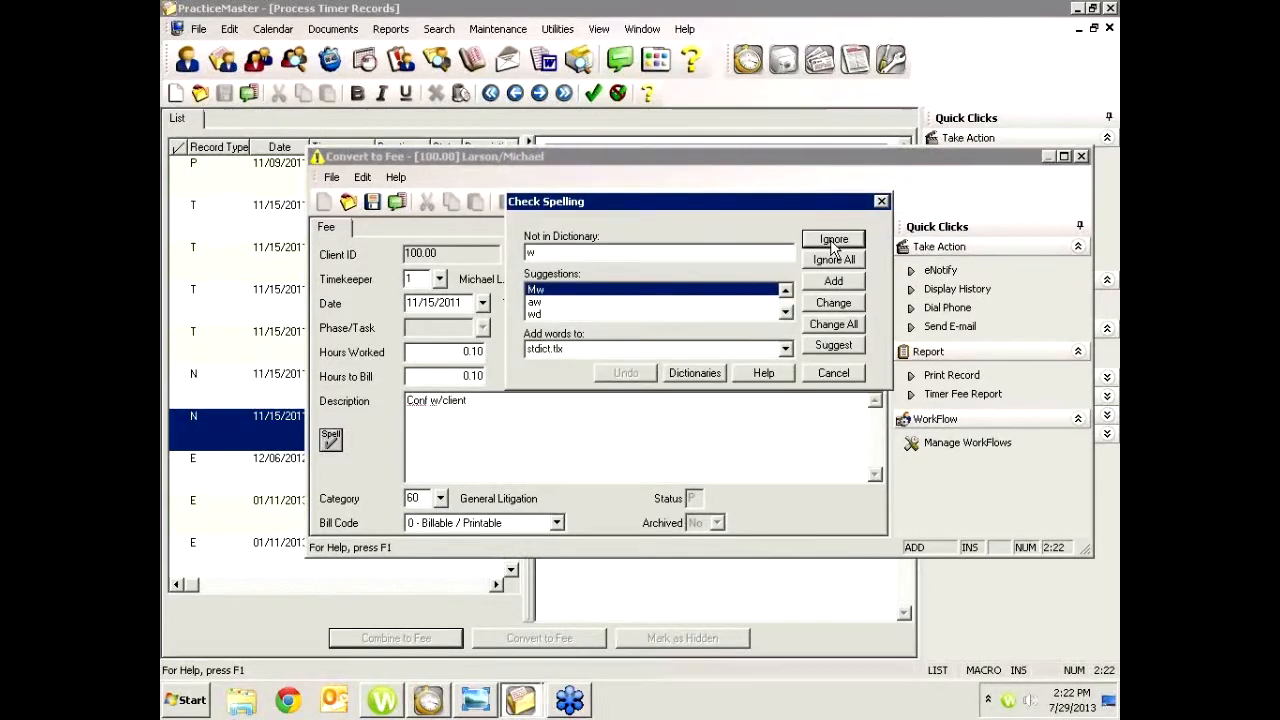
left_click(833, 239)
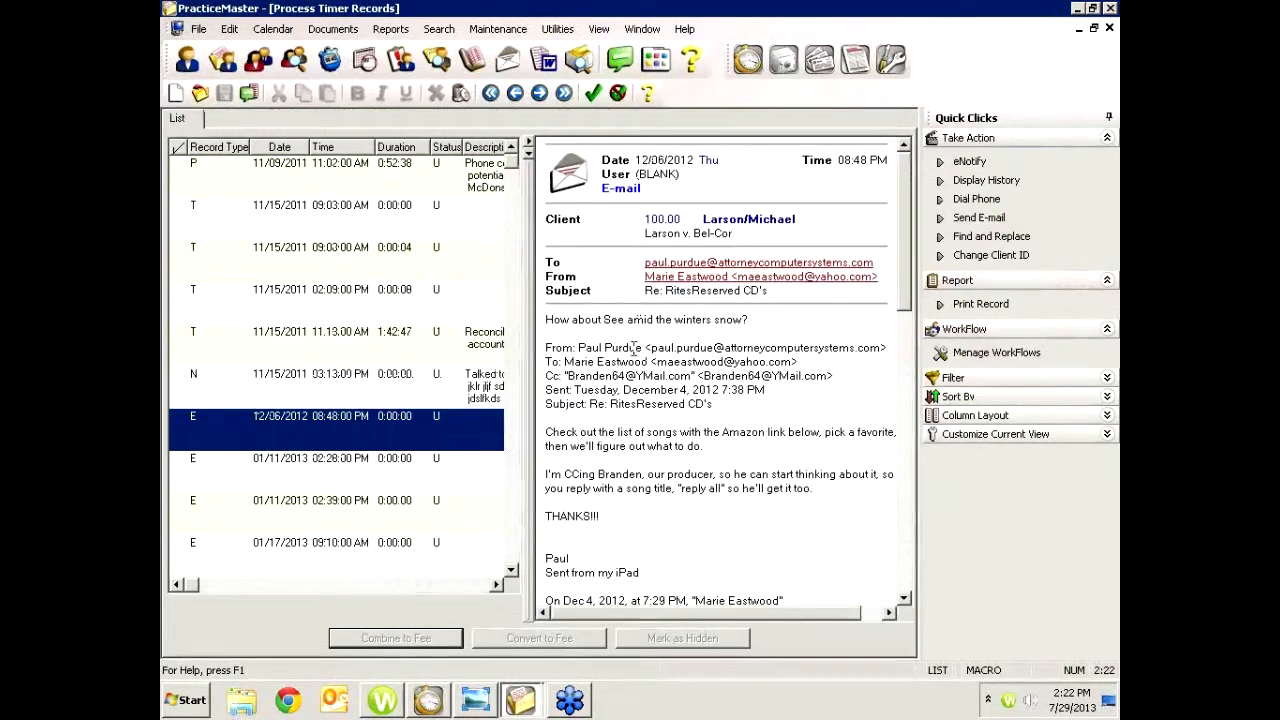
left_click(172, 432)
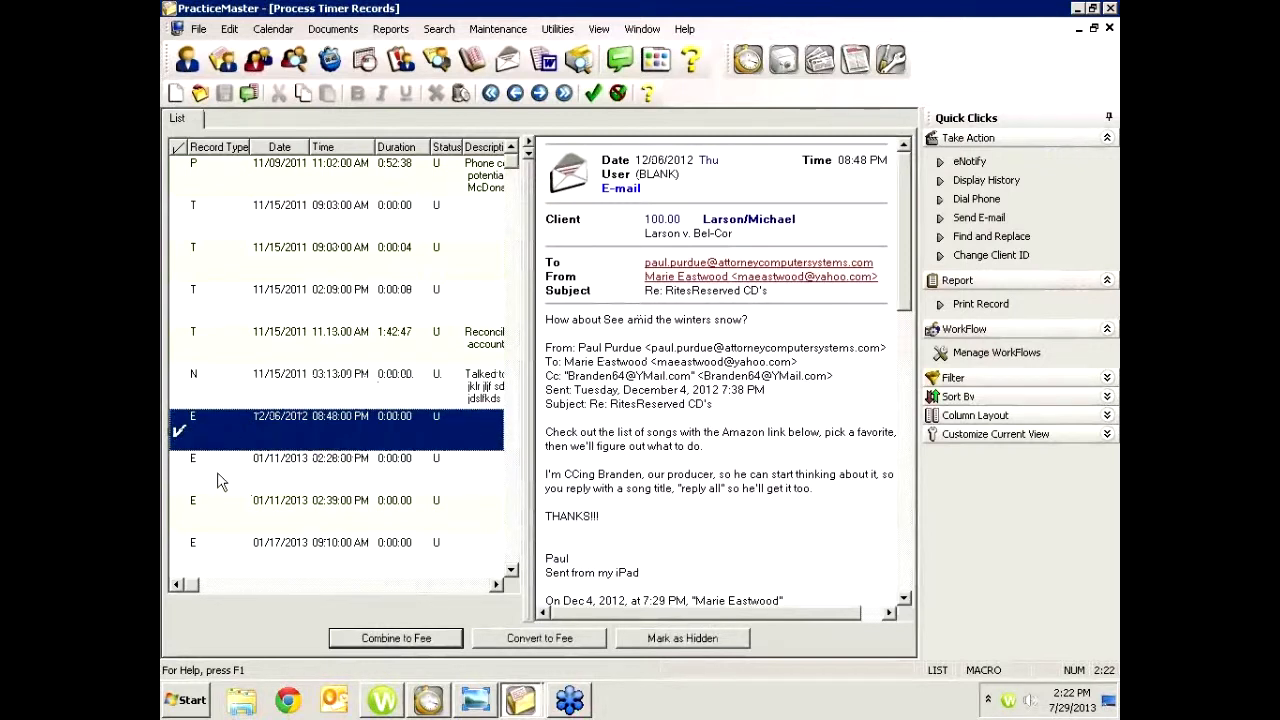
left_click(255, 467)
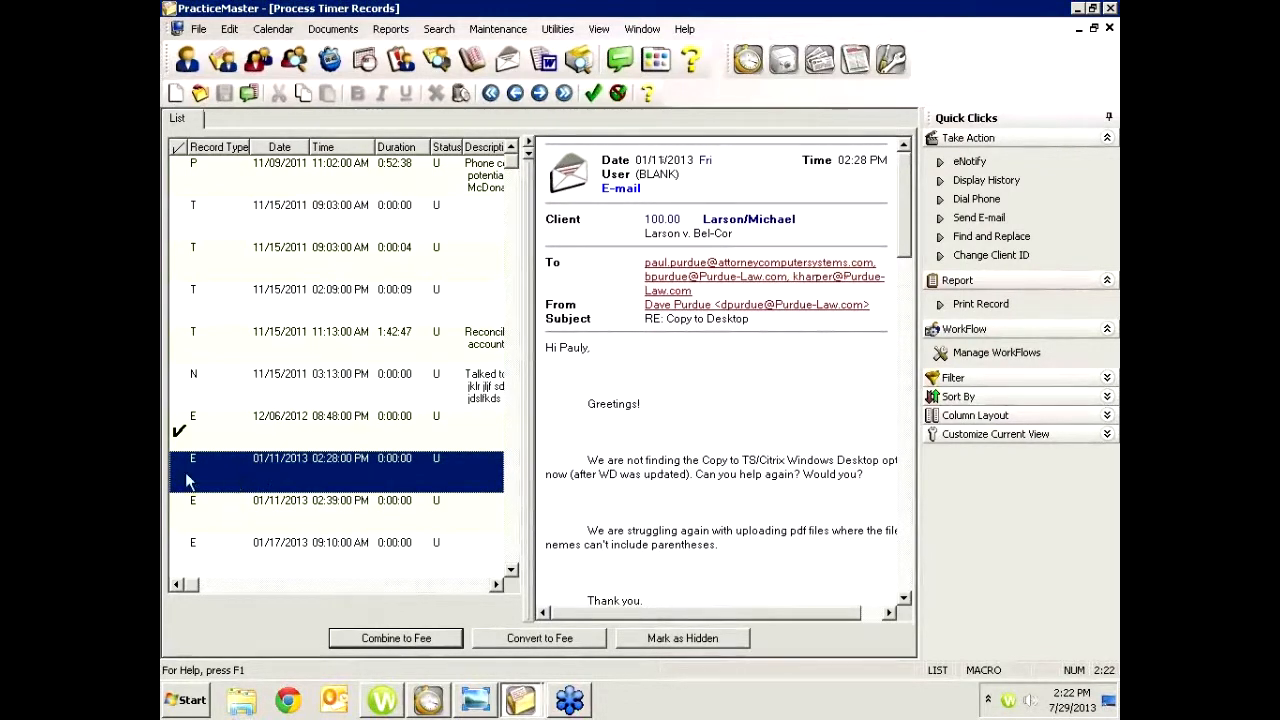
left_click(171, 466)
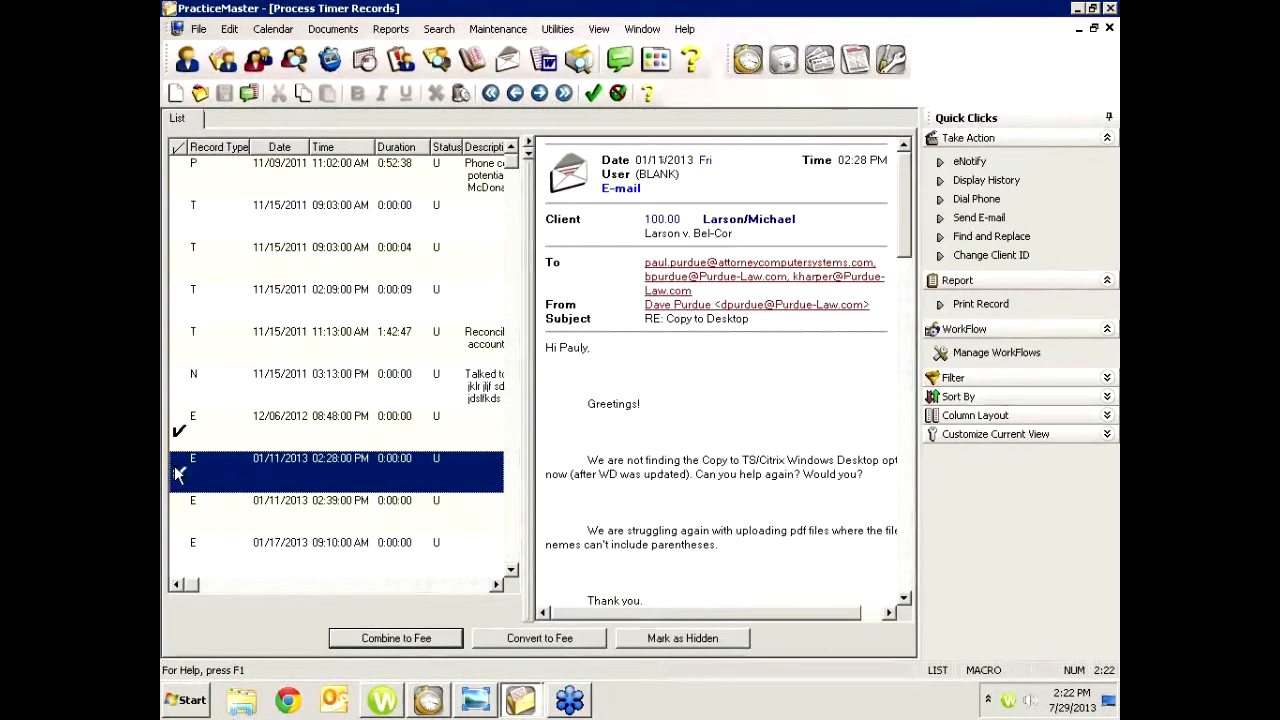
left_click(286, 299)
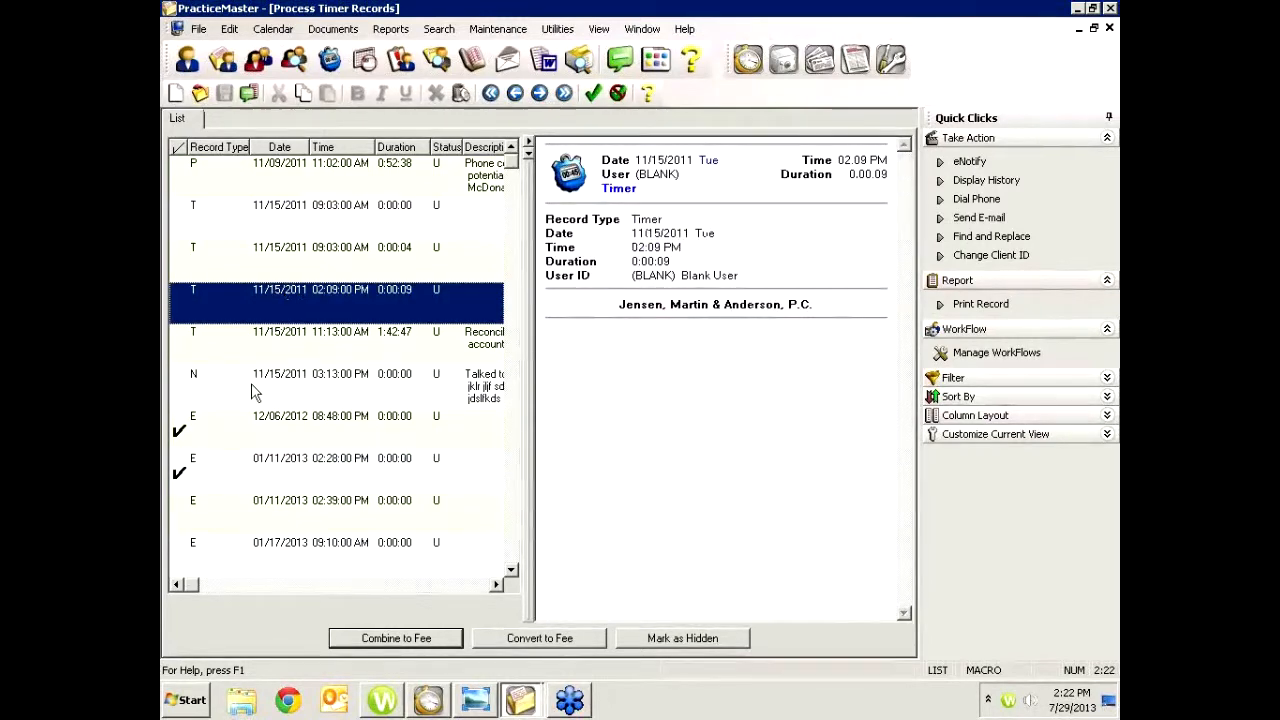
left_click(241, 498)
left_click(178, 515)
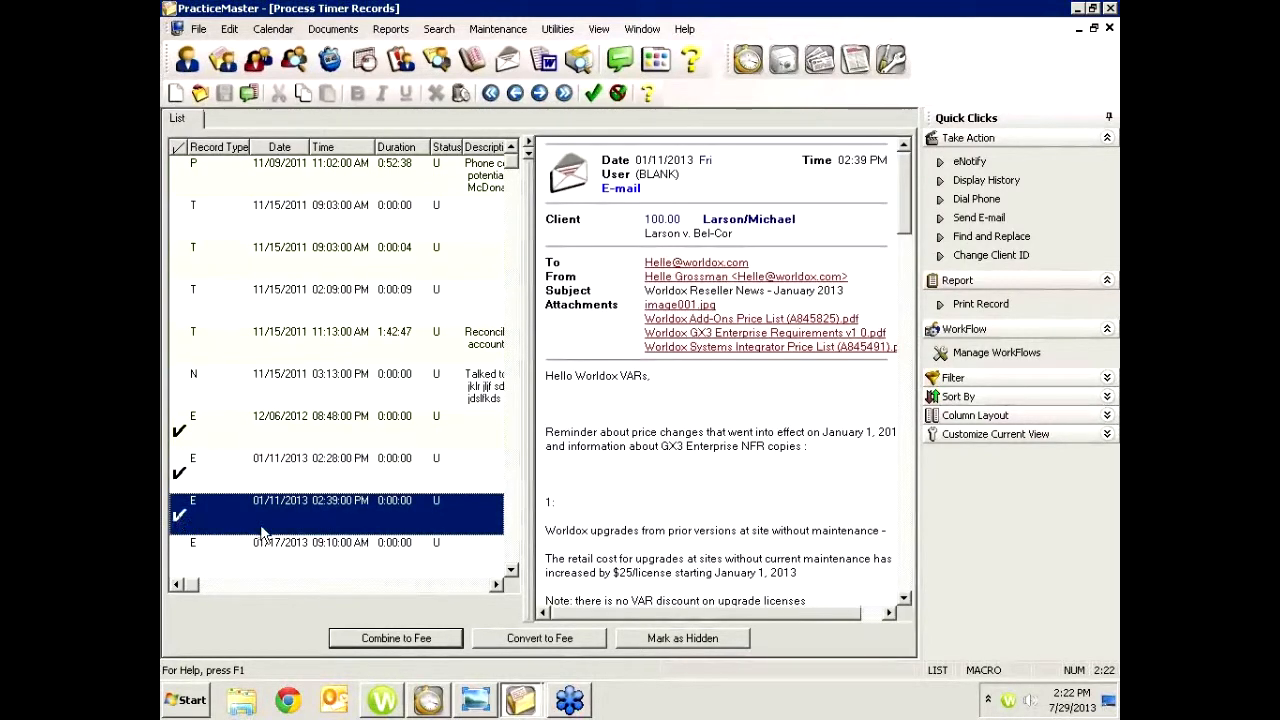
scroll(278, 530, "down", 1)
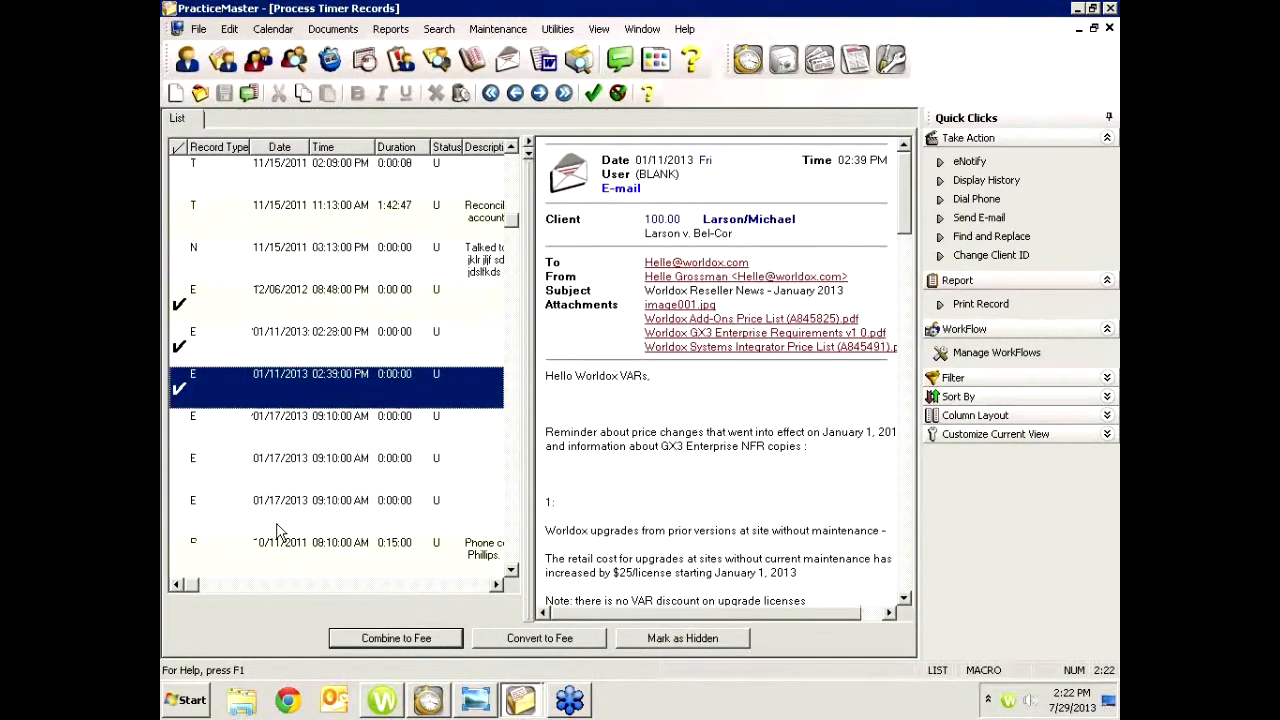
left_click(180, 430)
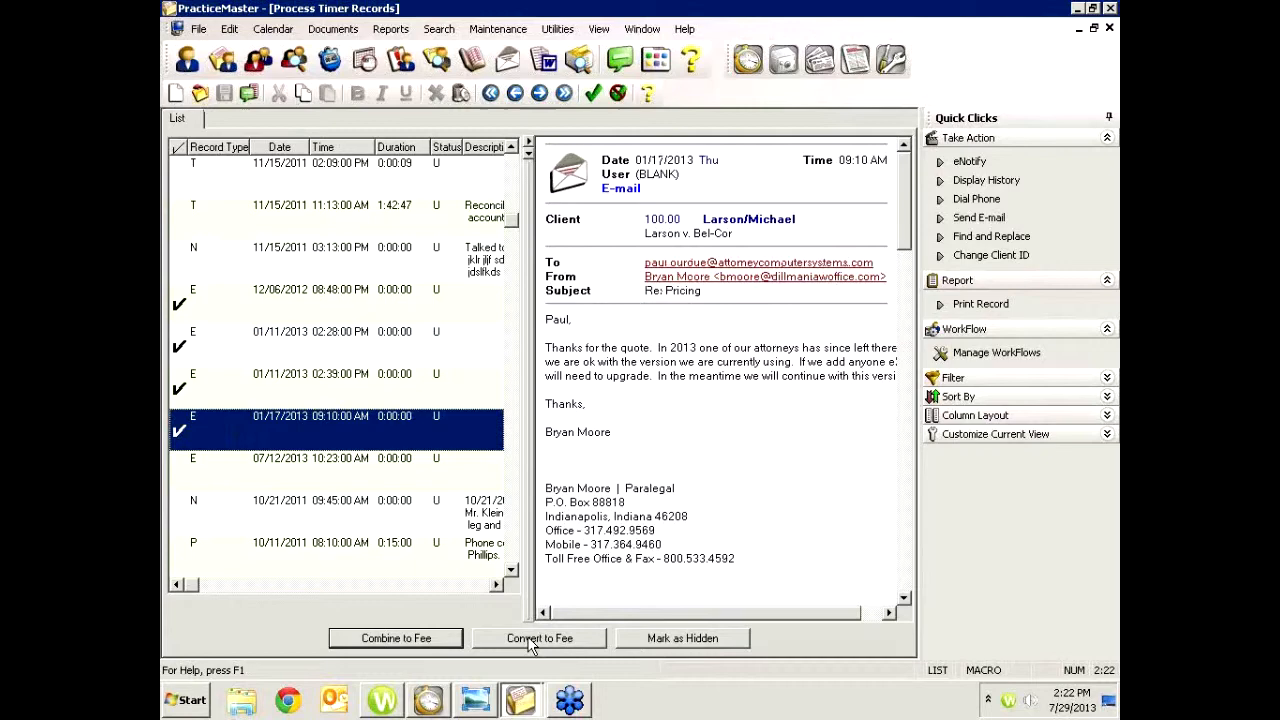
left_click(448, 639)
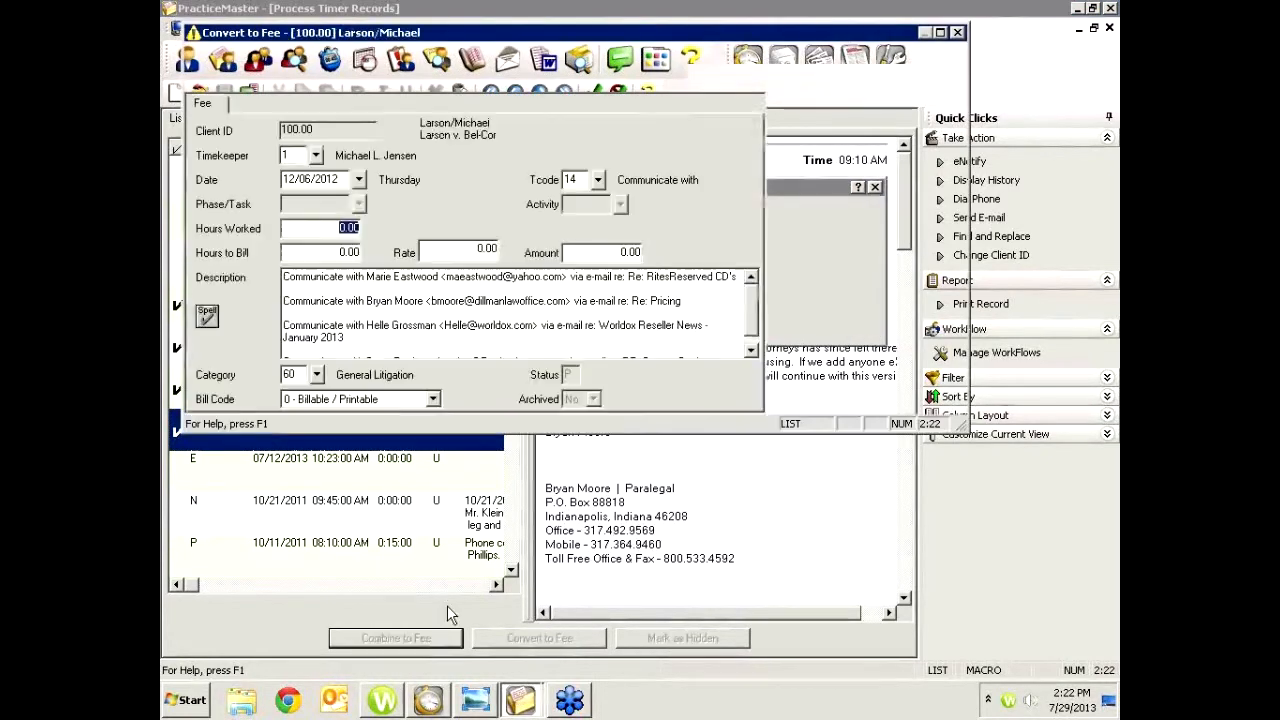
Replace the fee's whole description with "Email Corr w/client"
left_click(420, 290)
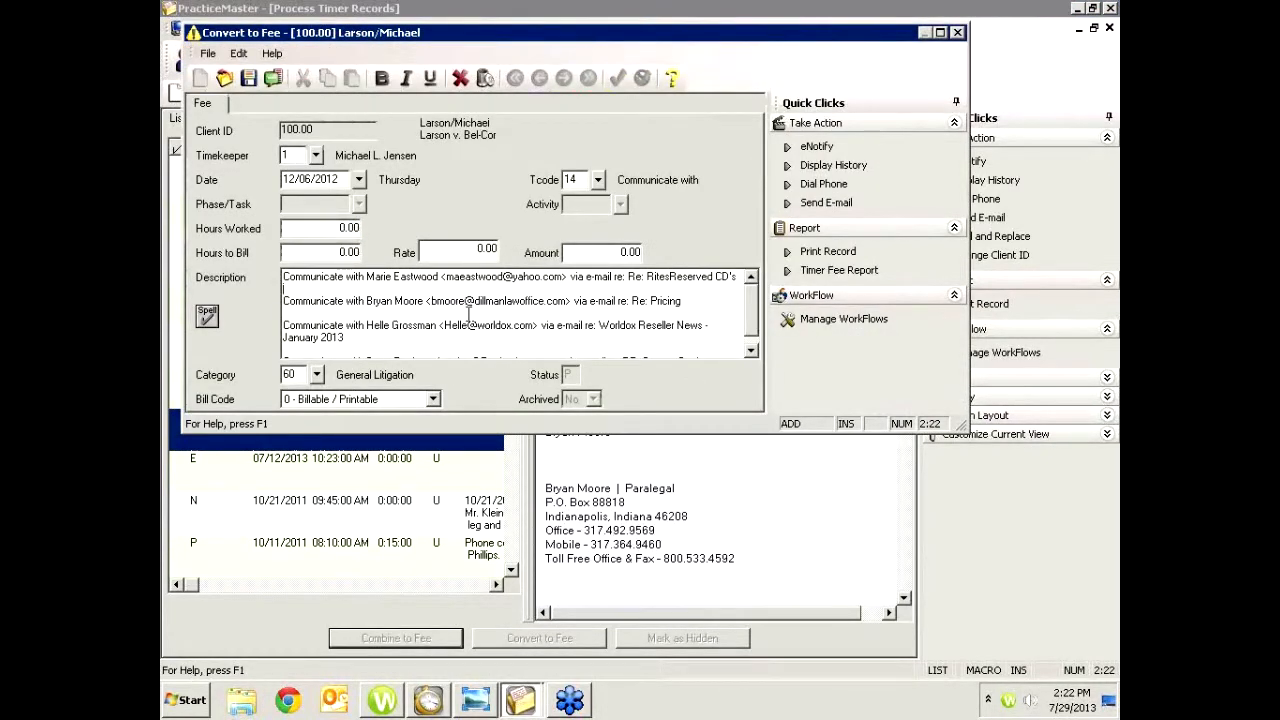
key("ctrl+End")
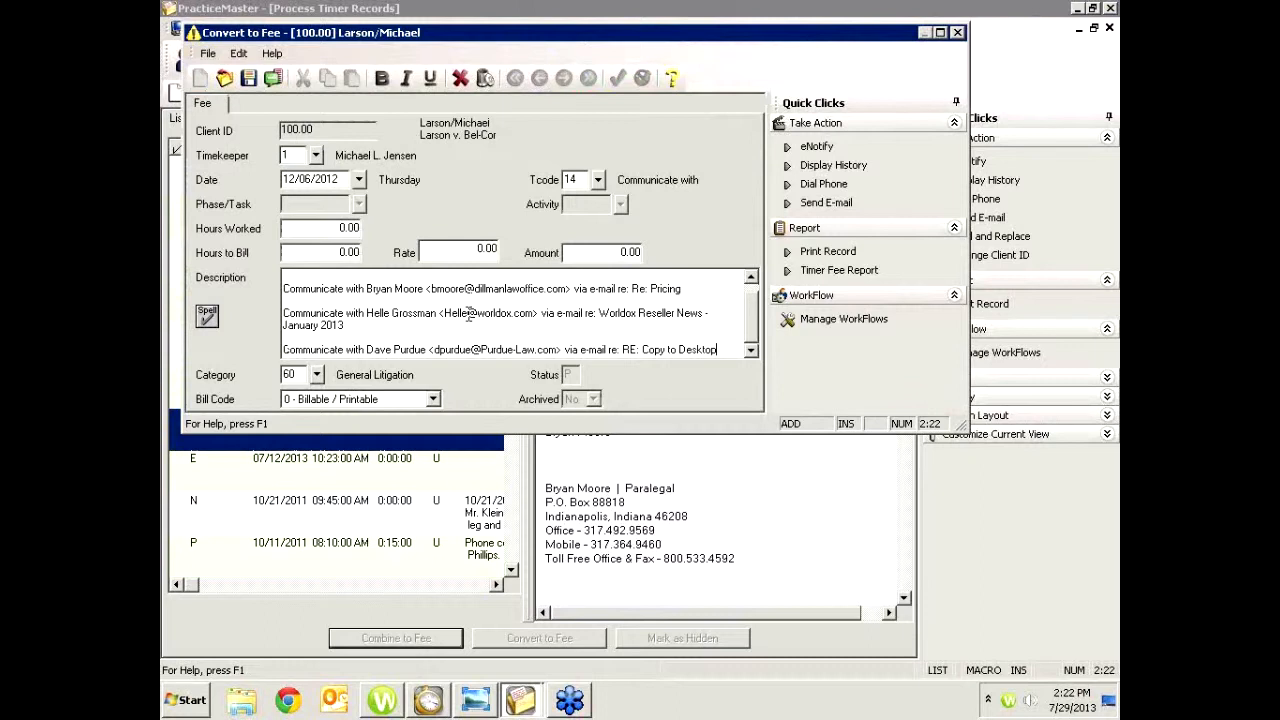
key("ctrl+a")
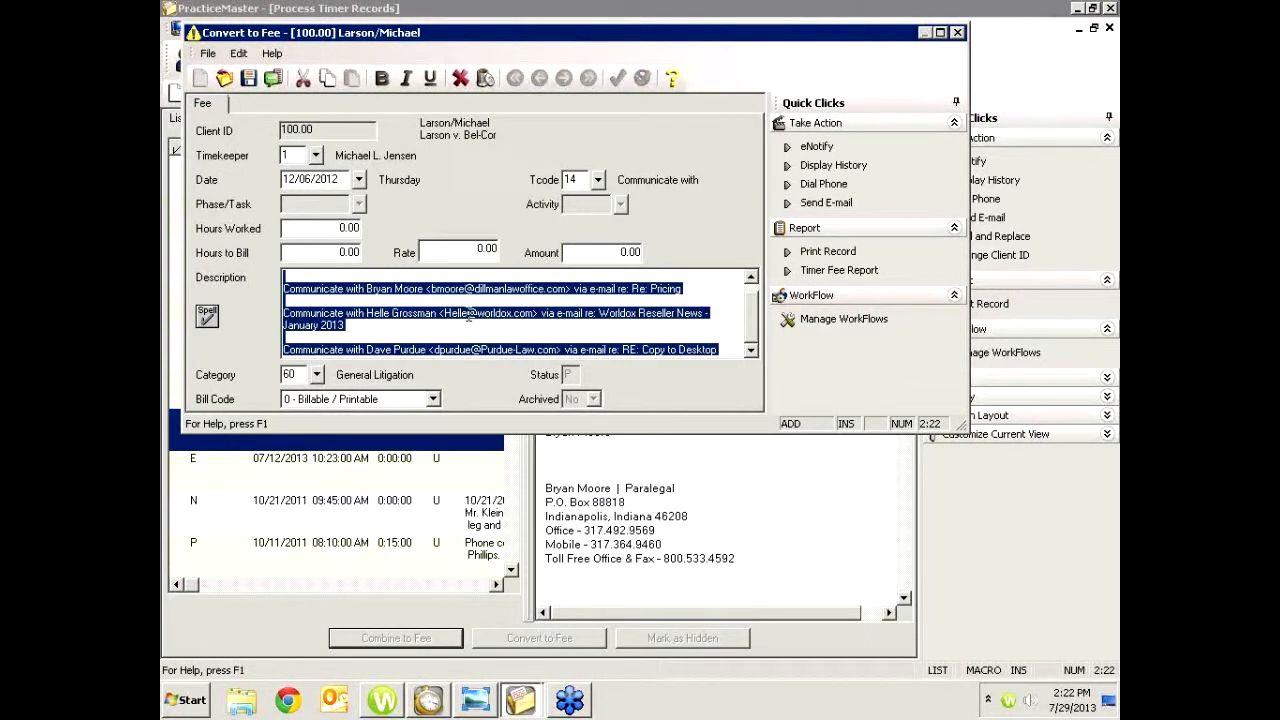
type("Email")
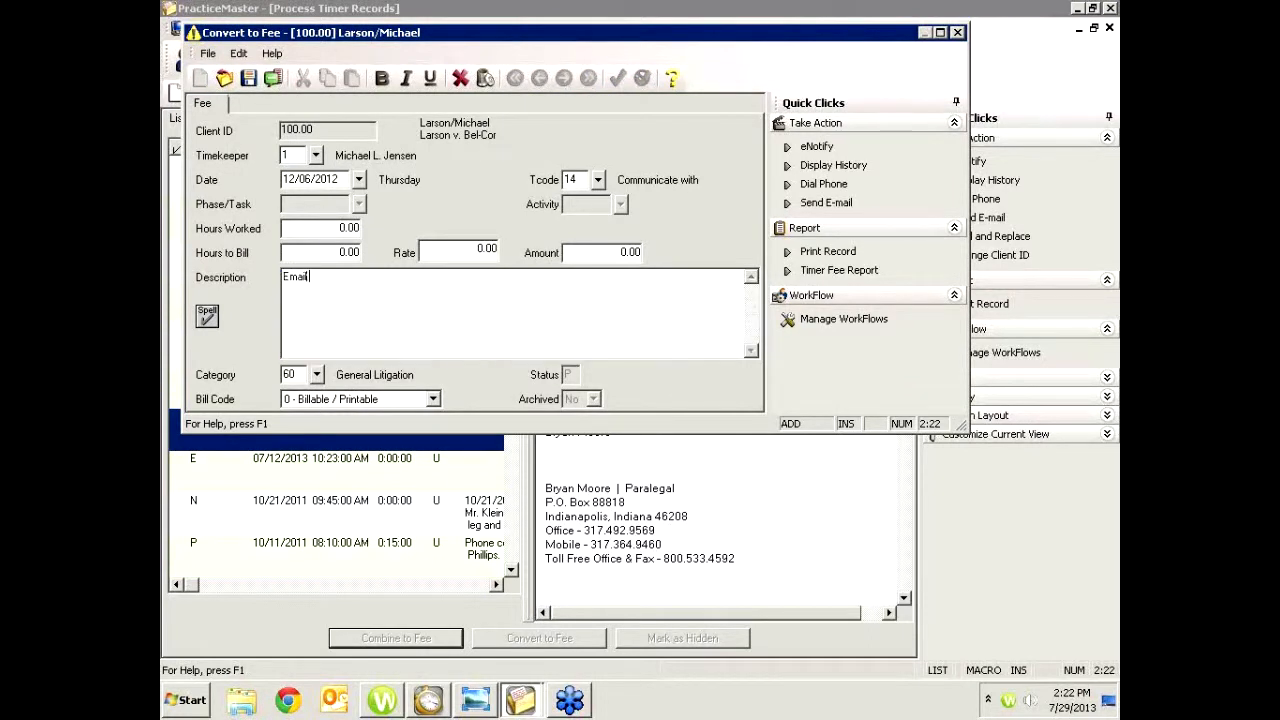
type(" Corr w/client")
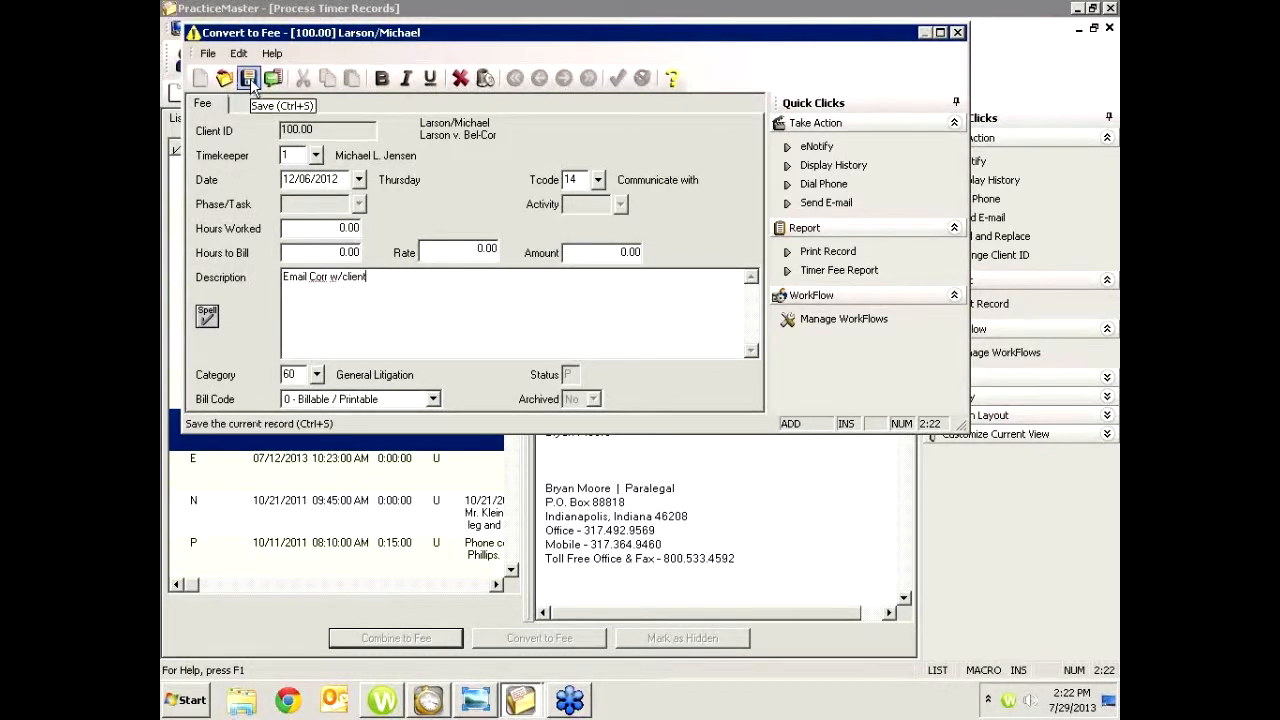
Set hours worked to 0.25 and save the fee, ignoring the spelling check on "Corr"
left_click_drag(423, 281, 228, 261)
left_click(340, 228)
double_click(340, 228)
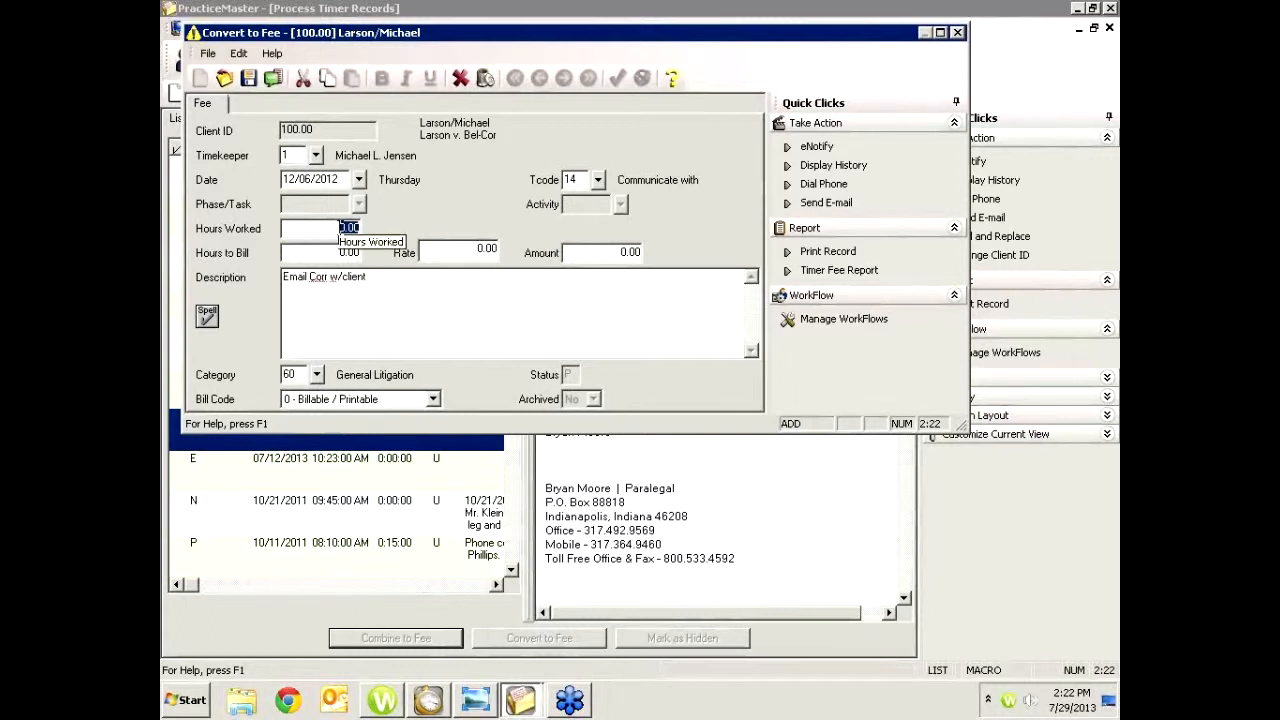
left_click(349, 229)
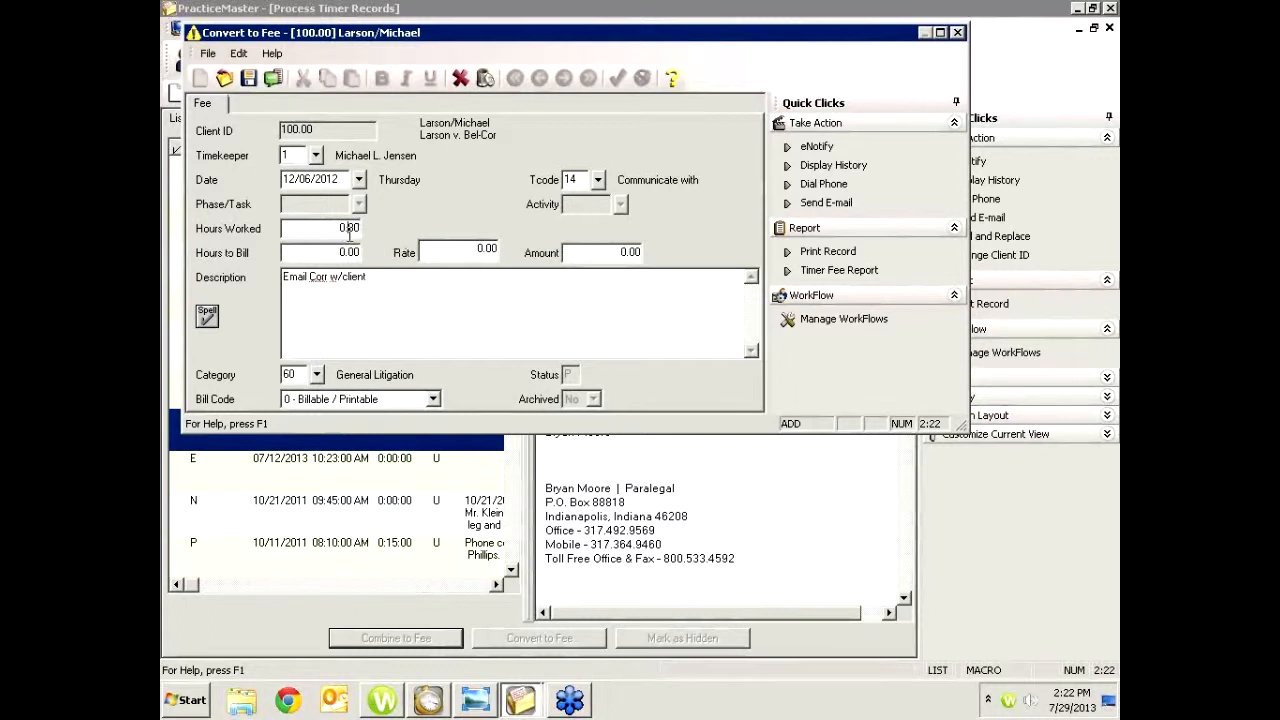
key("Tab")
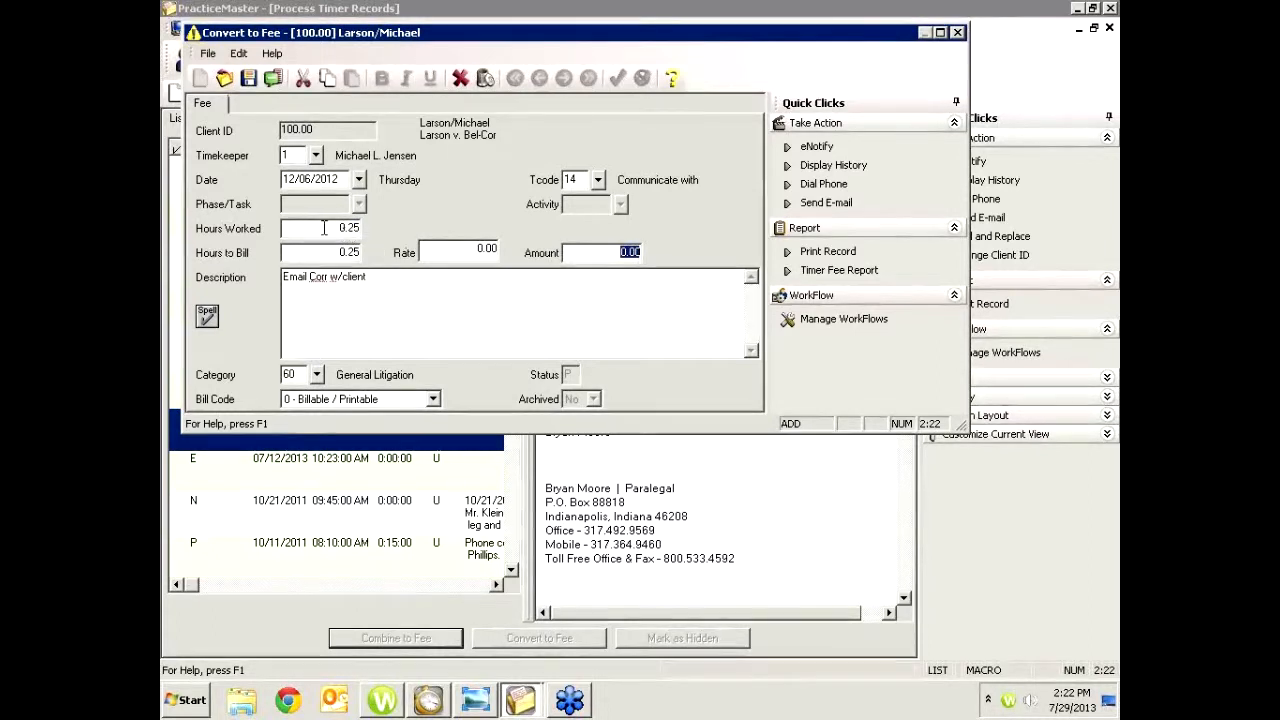
left_click(325, 229)
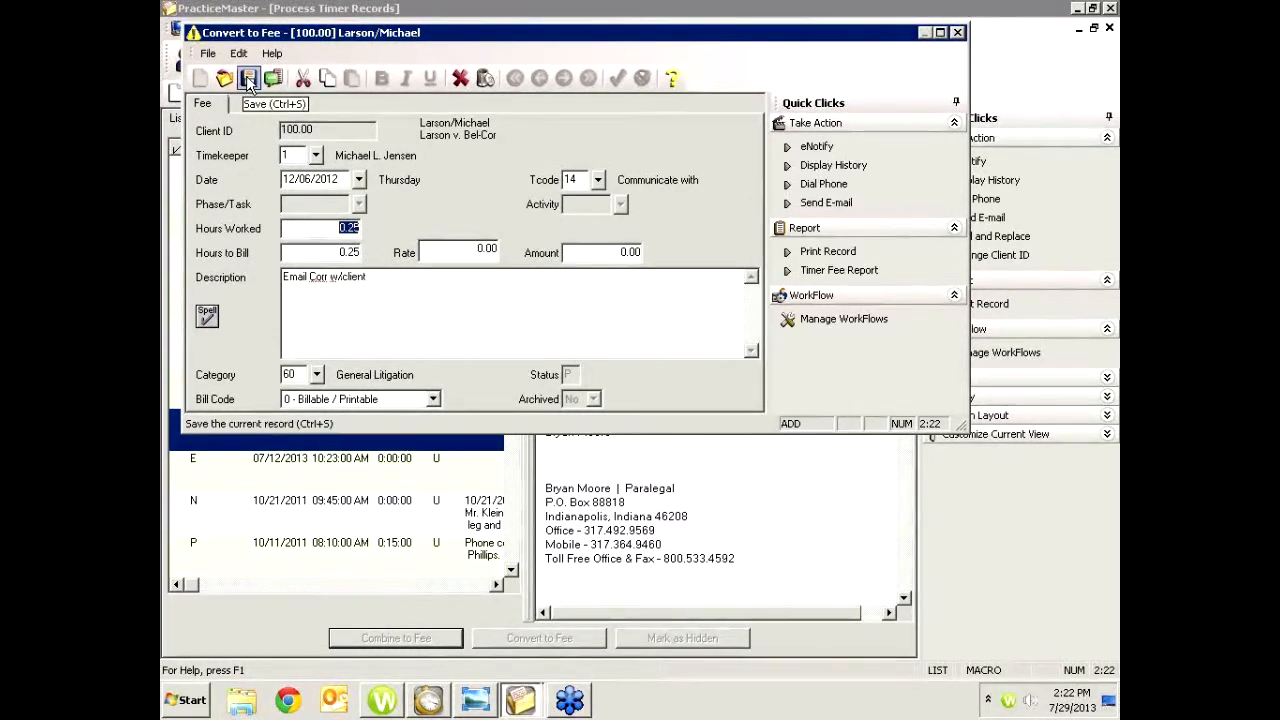
left_click(248, 80)
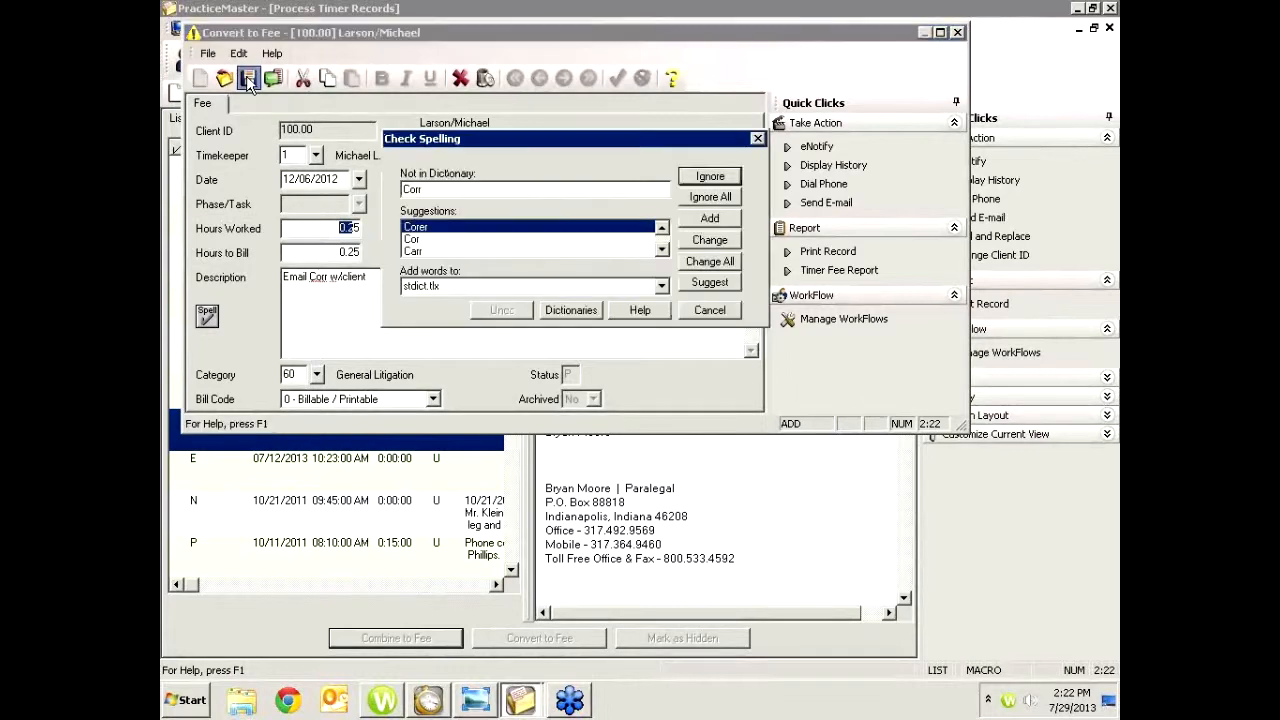
left_click(733, 176)
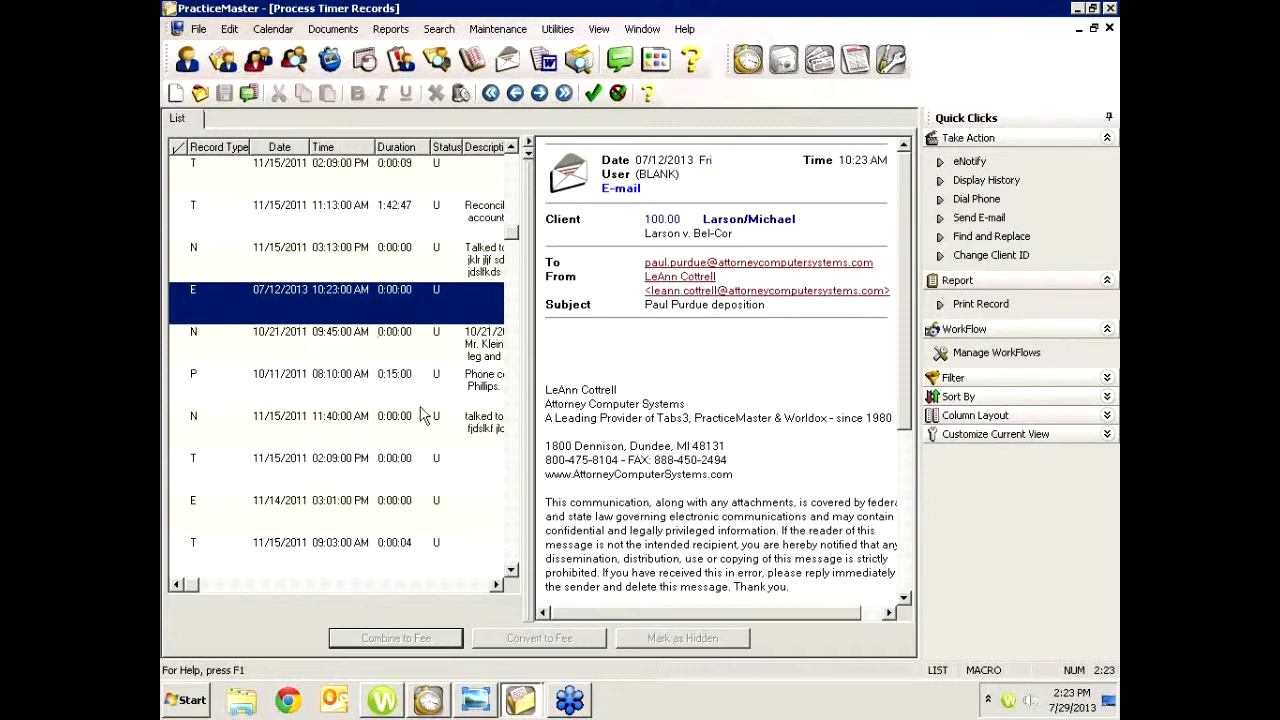
Check the 11:13 AM timer, the 03:13 PM note, the 07/12/2013 e-mail and the 10/21/2011 note, and mark them as hidden
left_click(183, 215)
left_click(179, 255)
left_click(180, 305)
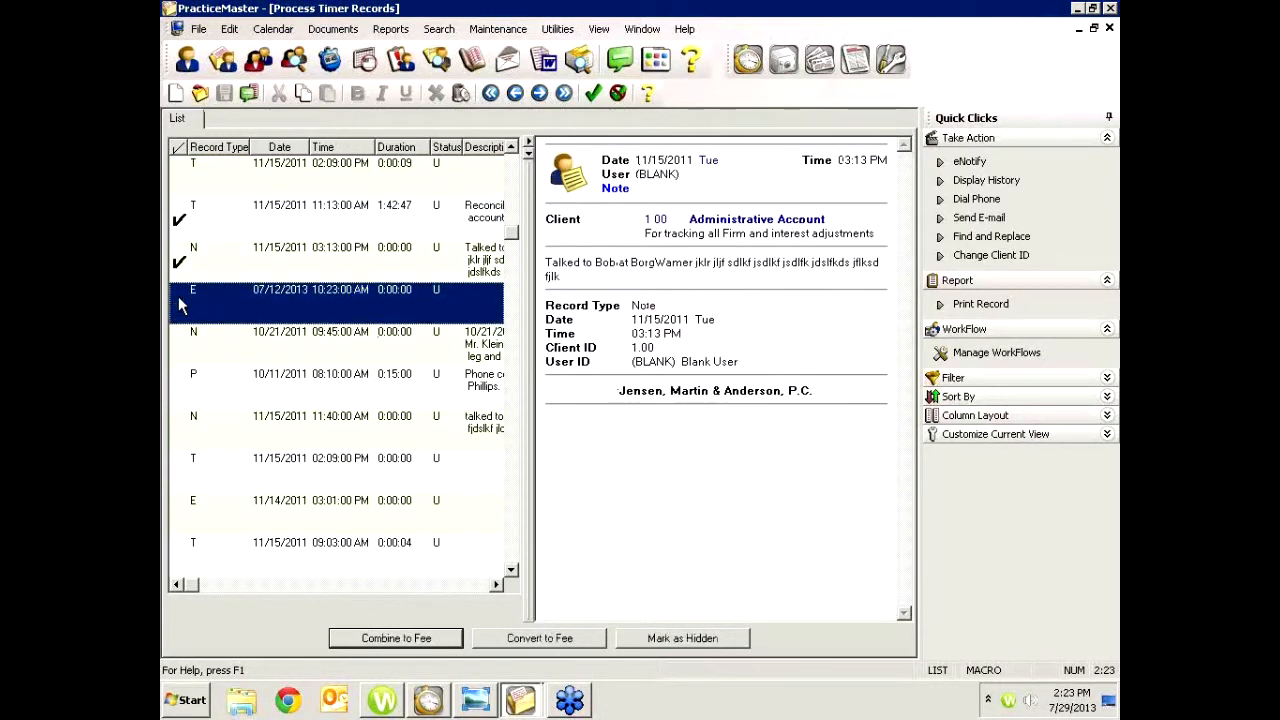
left_click(180, 344)
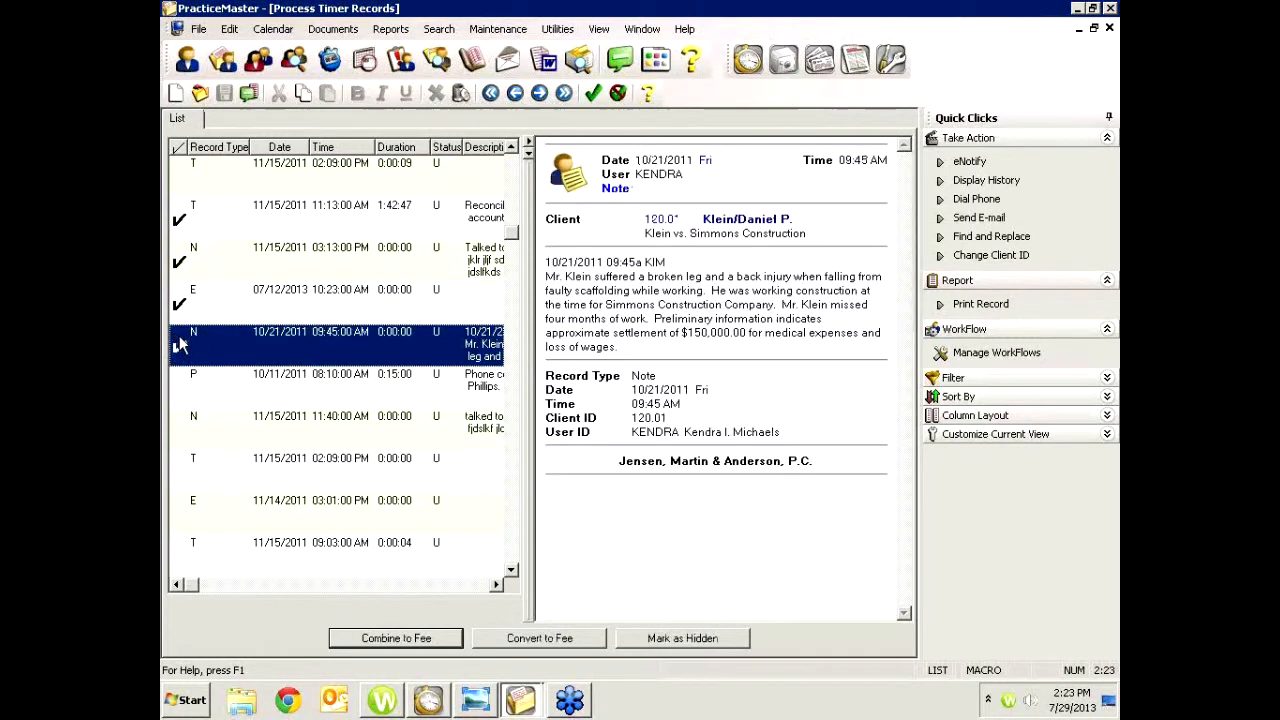
left_click(294, 223)
left_click(292, 252)
left_click(303, 308)
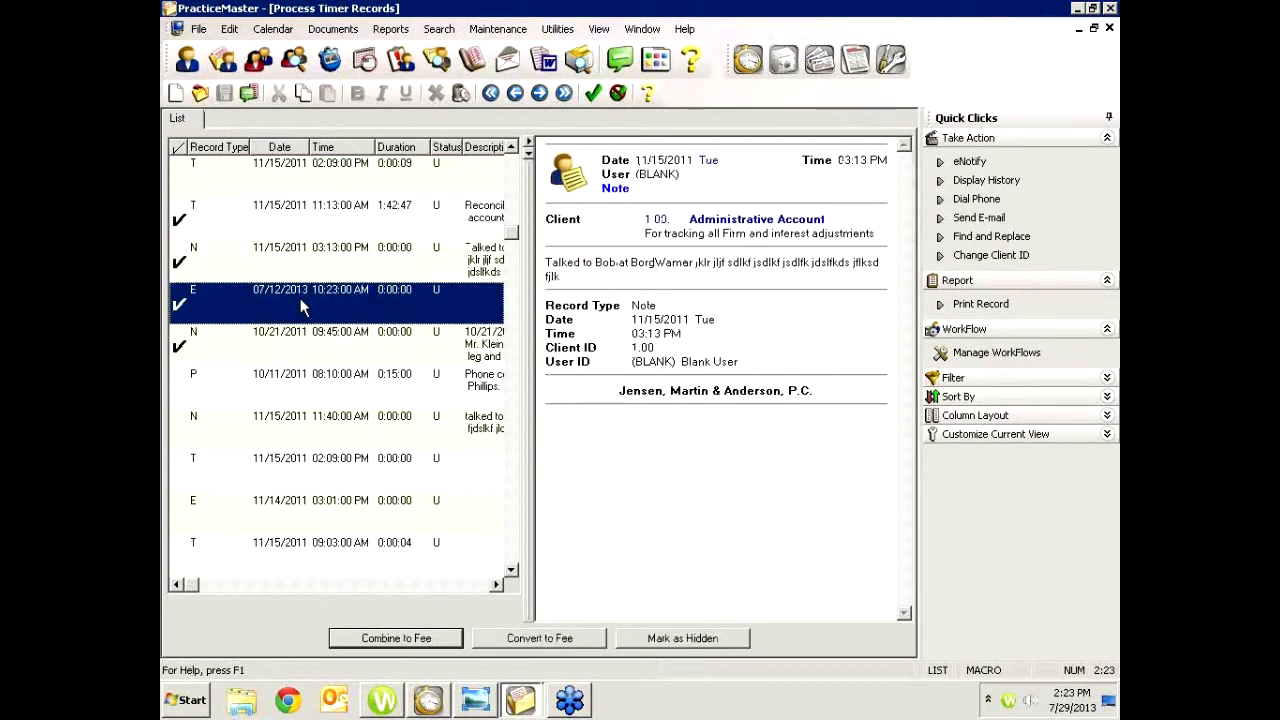
left_click(320, 344)
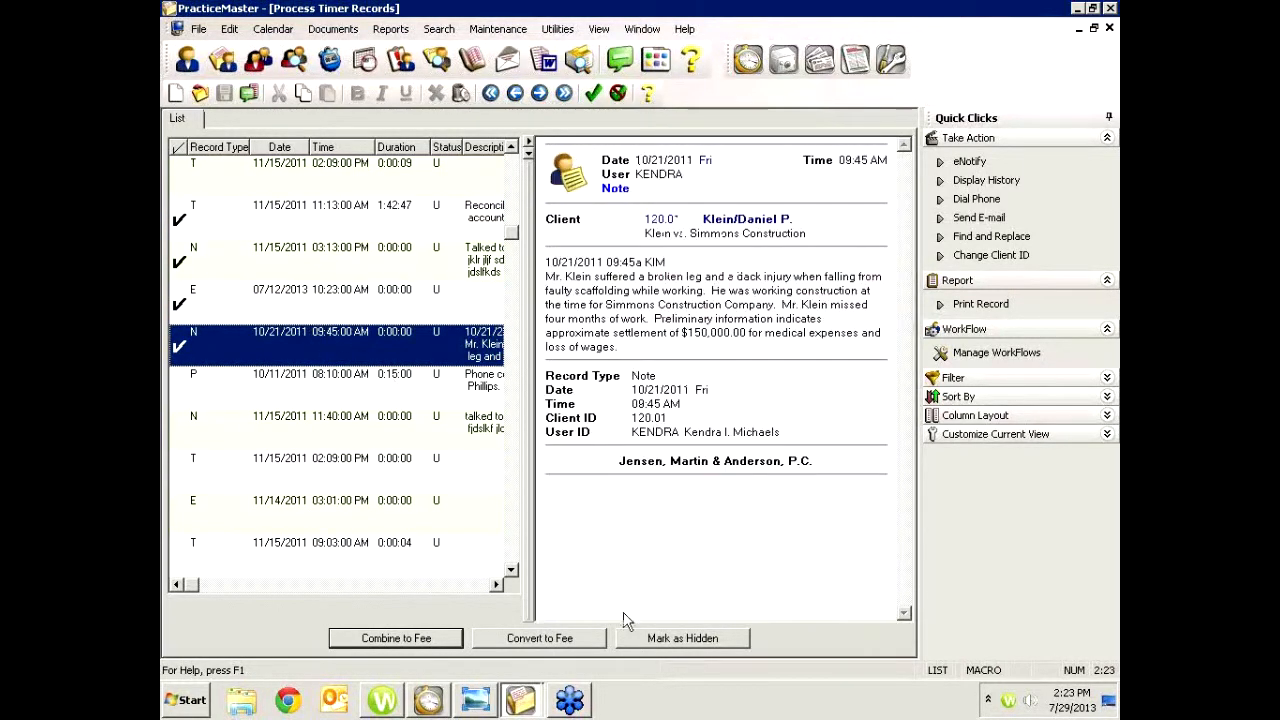
left_click(669, 642)
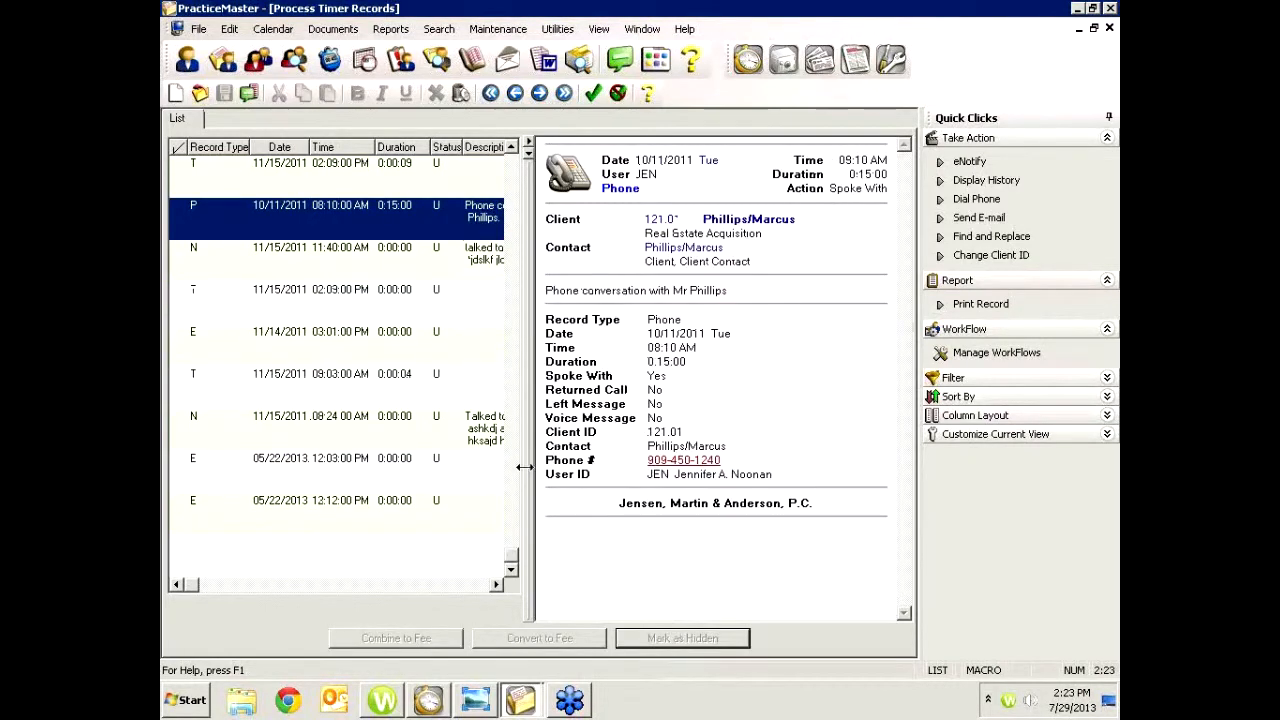
Check the White/Kelly e-mails dated 11/14/2011 and 05/22/2013 (two) and combine them into one fee
left_click(183, 344)
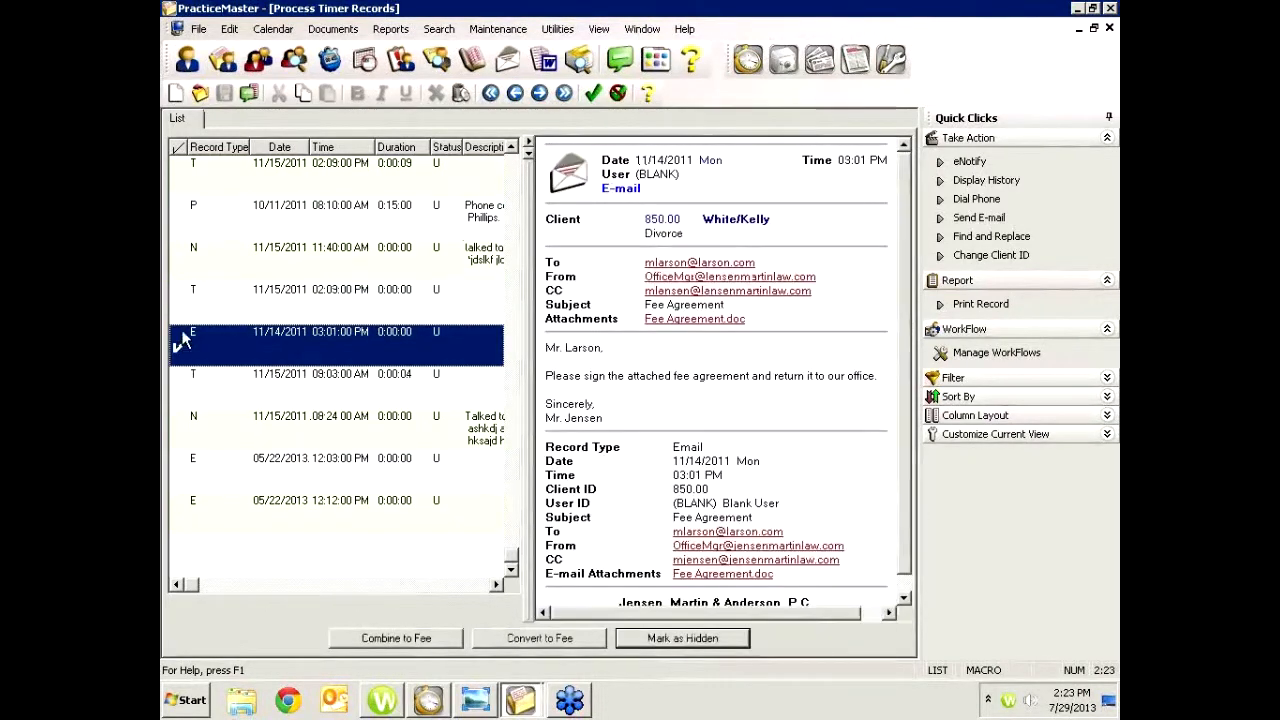
left_click(183, 468)
left_click(183, 508)
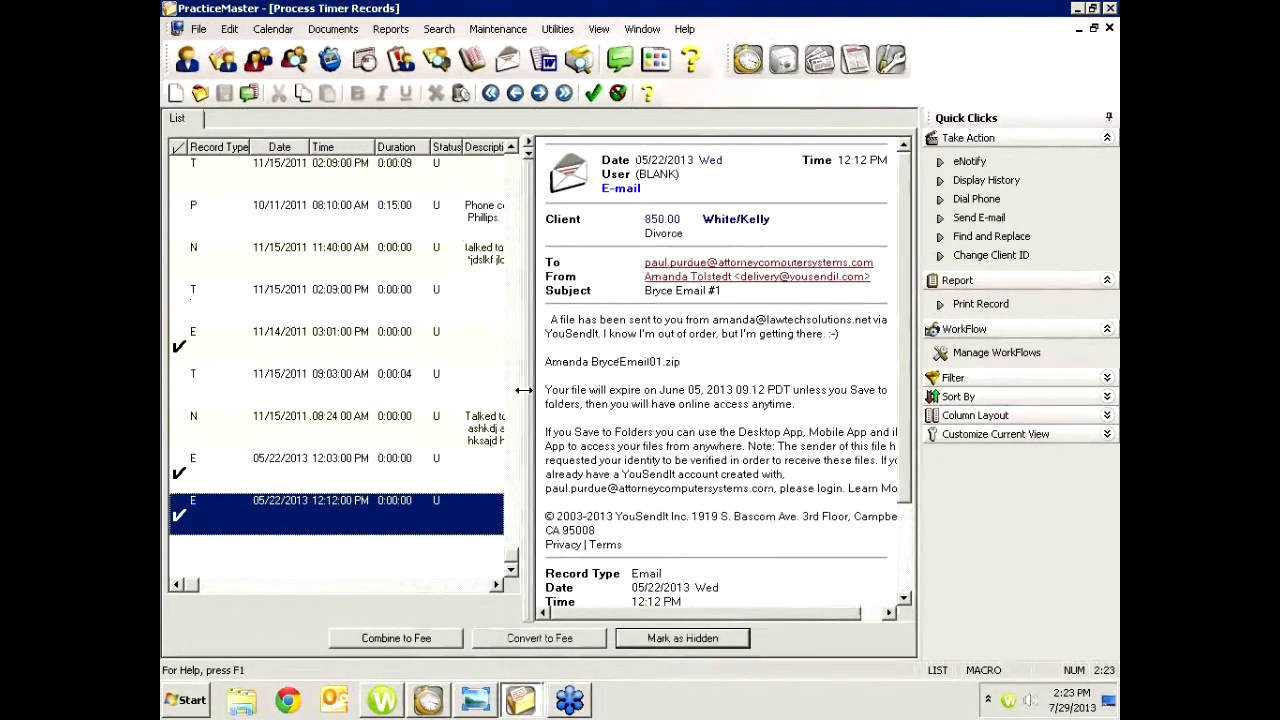
left_click(428, 636)
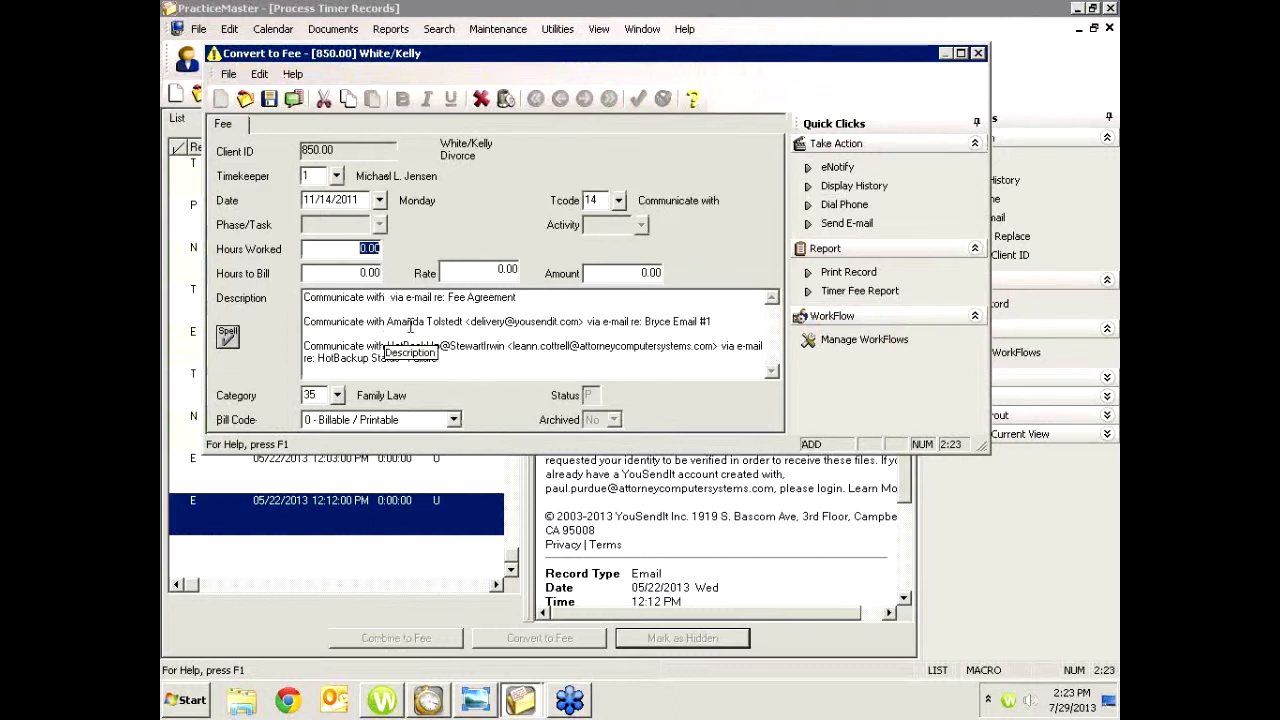
Set hours worked to 0.30, replace the description with "Emails", and save the fee
type(".3")
key("Tab")
key("Tab")
key("Tab")
key("Tab")
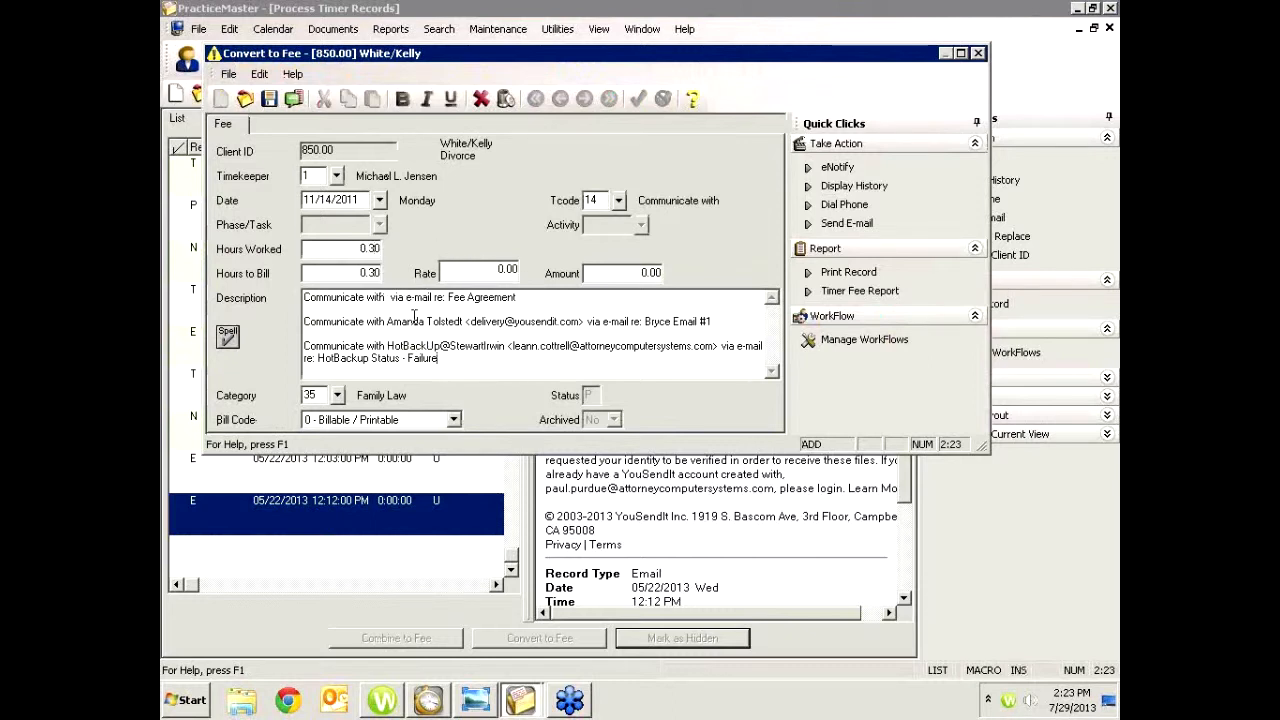
key("ctrl+a")
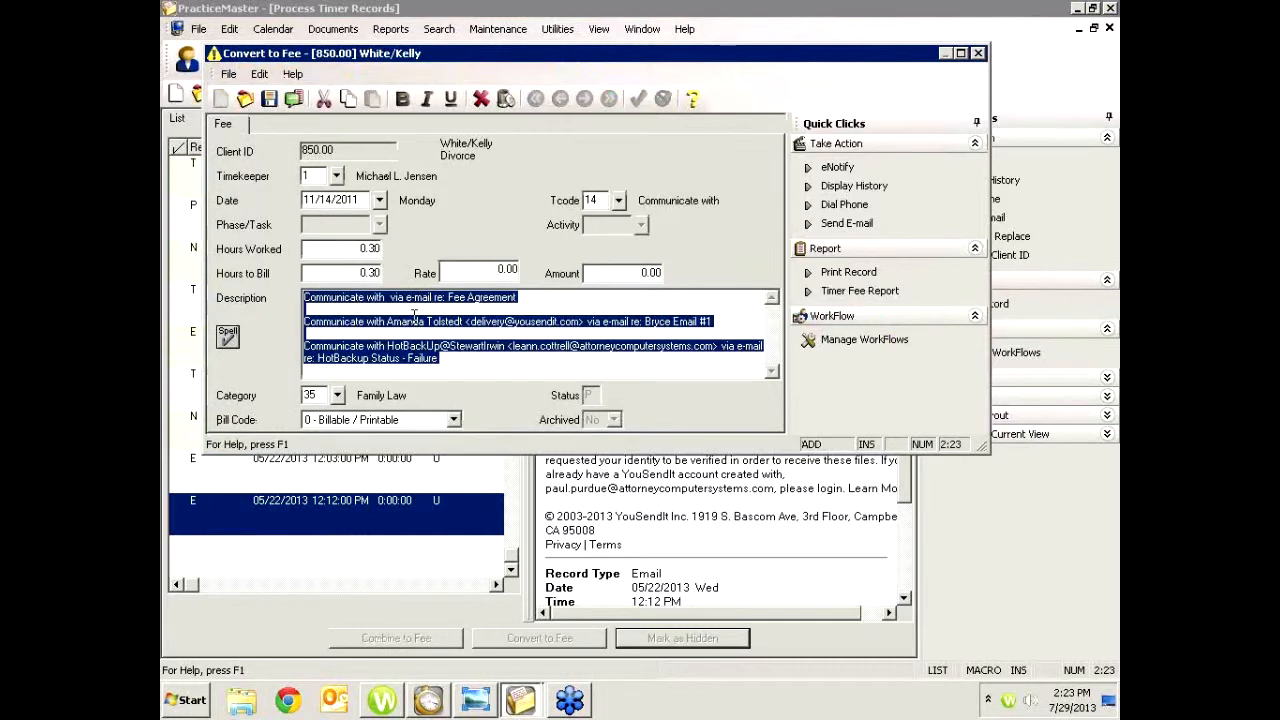
type("Emails")
key("ctrl+s")
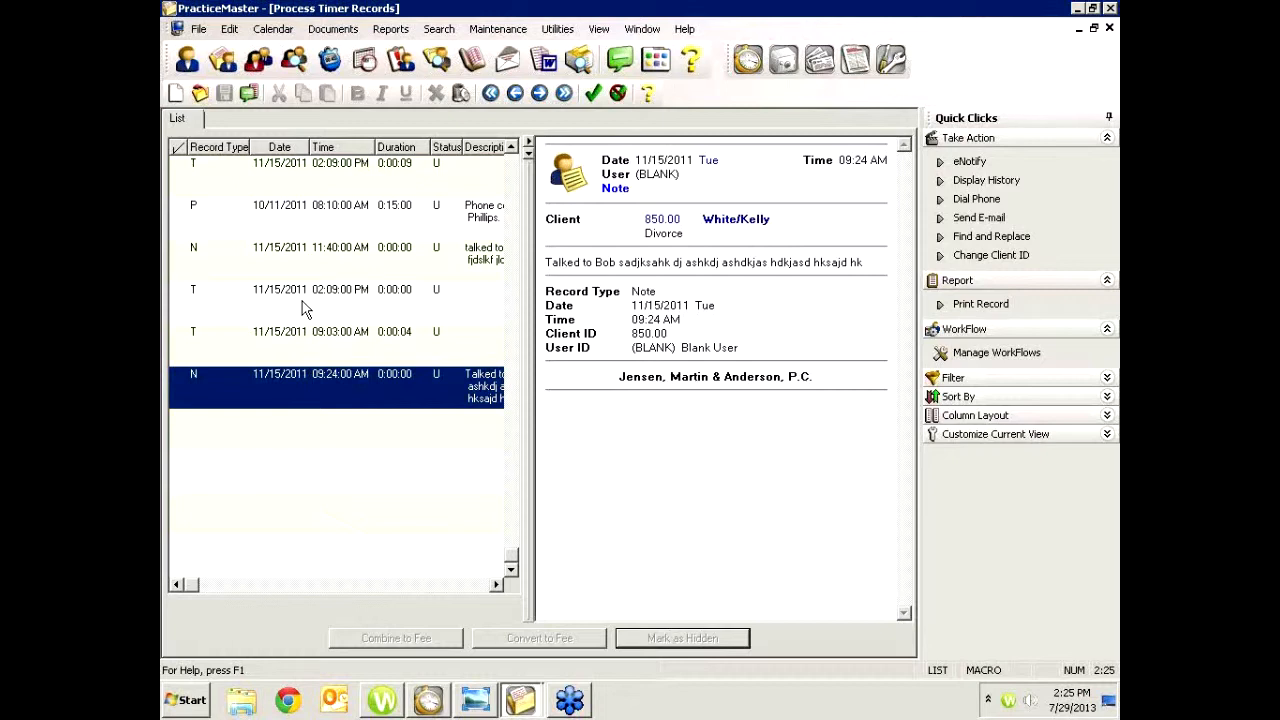
left_click(510, 203)
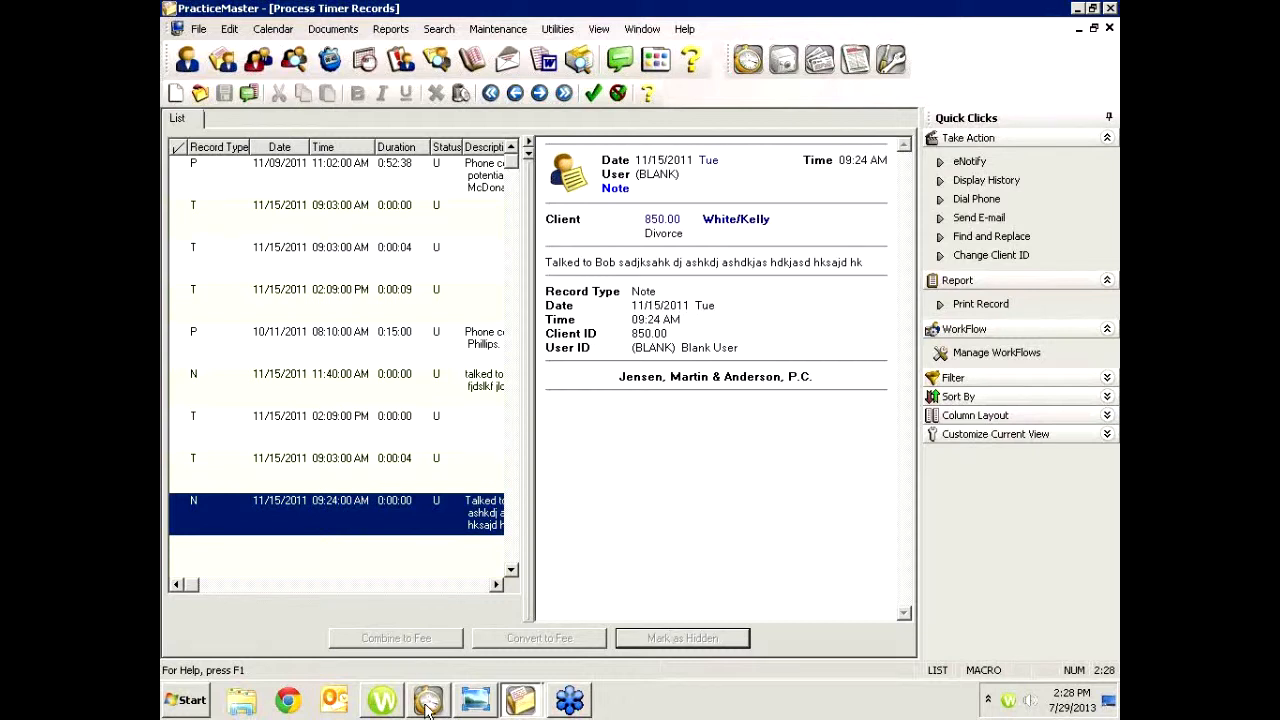
left_click(297, 703)
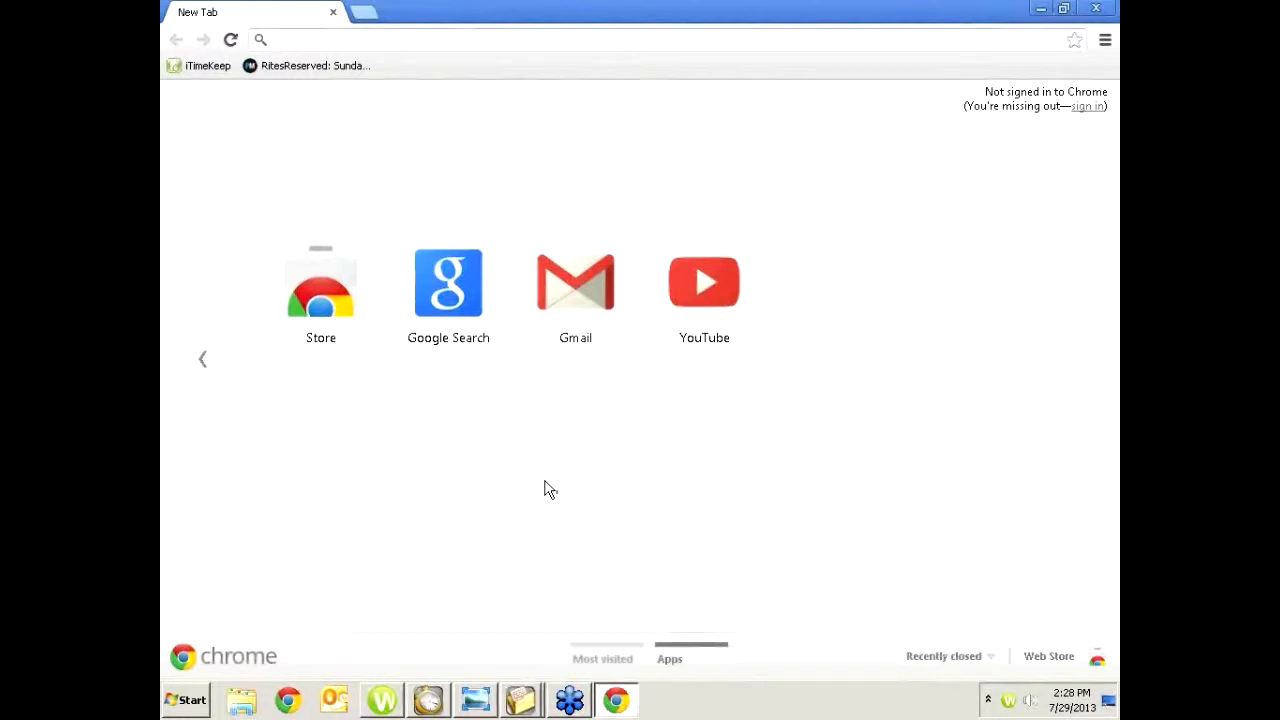
type("www.attorneycomputersystems.com")
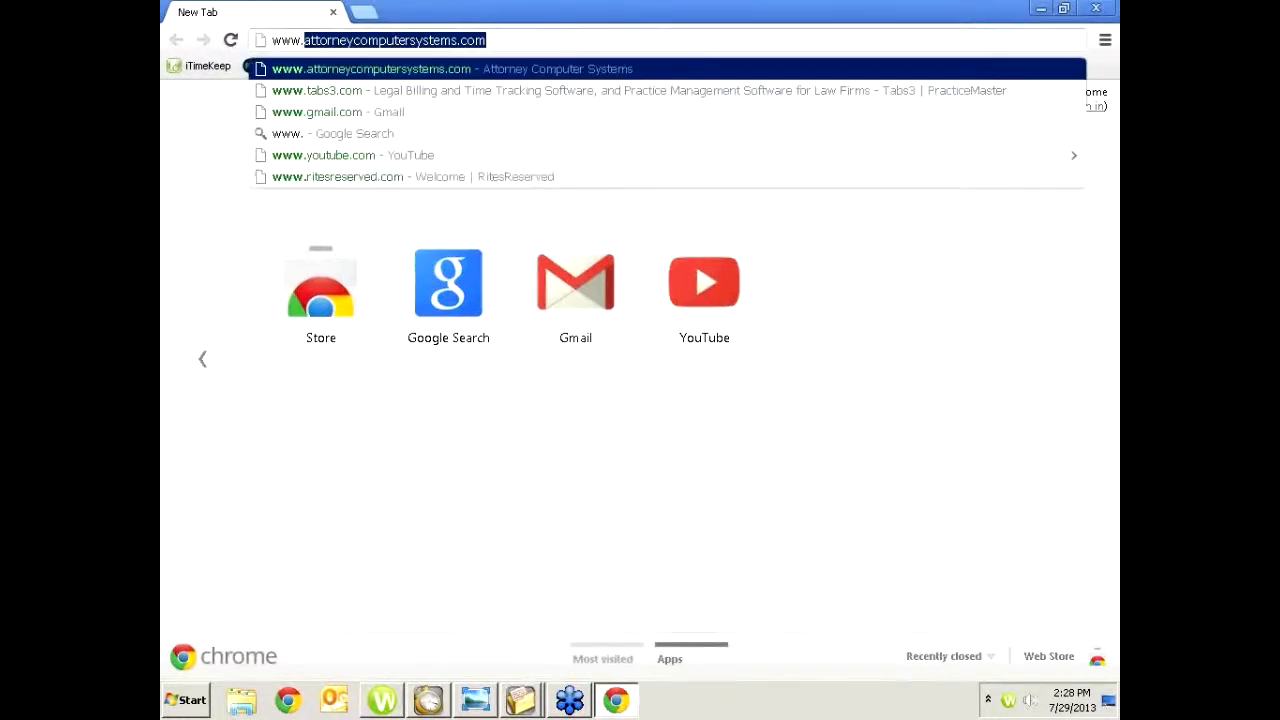
key("Return")
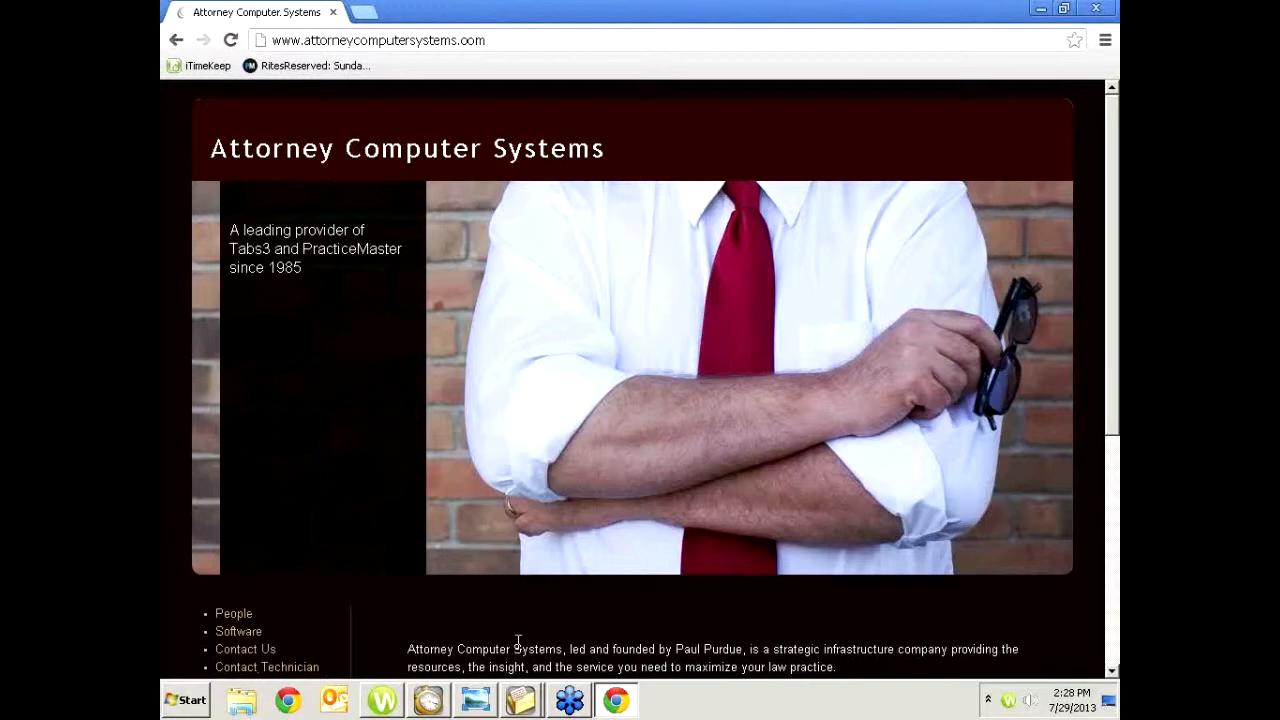
scroll(517, 643, "down", 1)
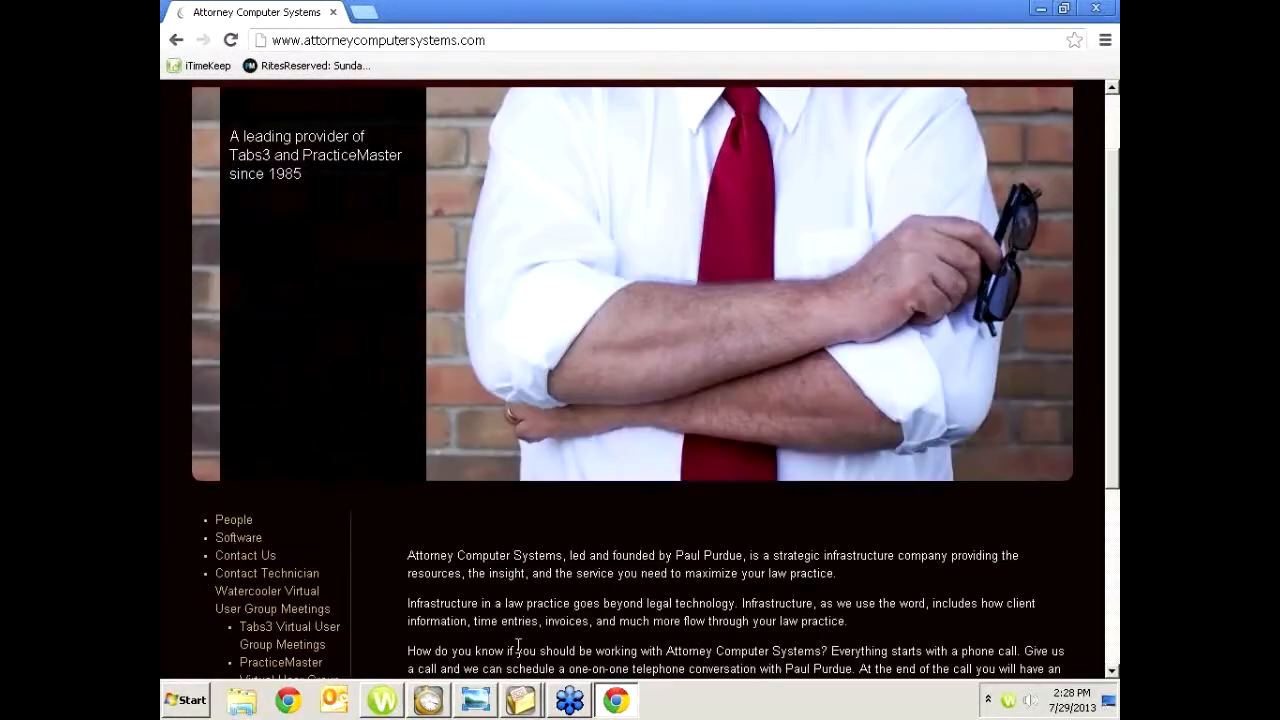
scroll(517, 645, "down", 1)
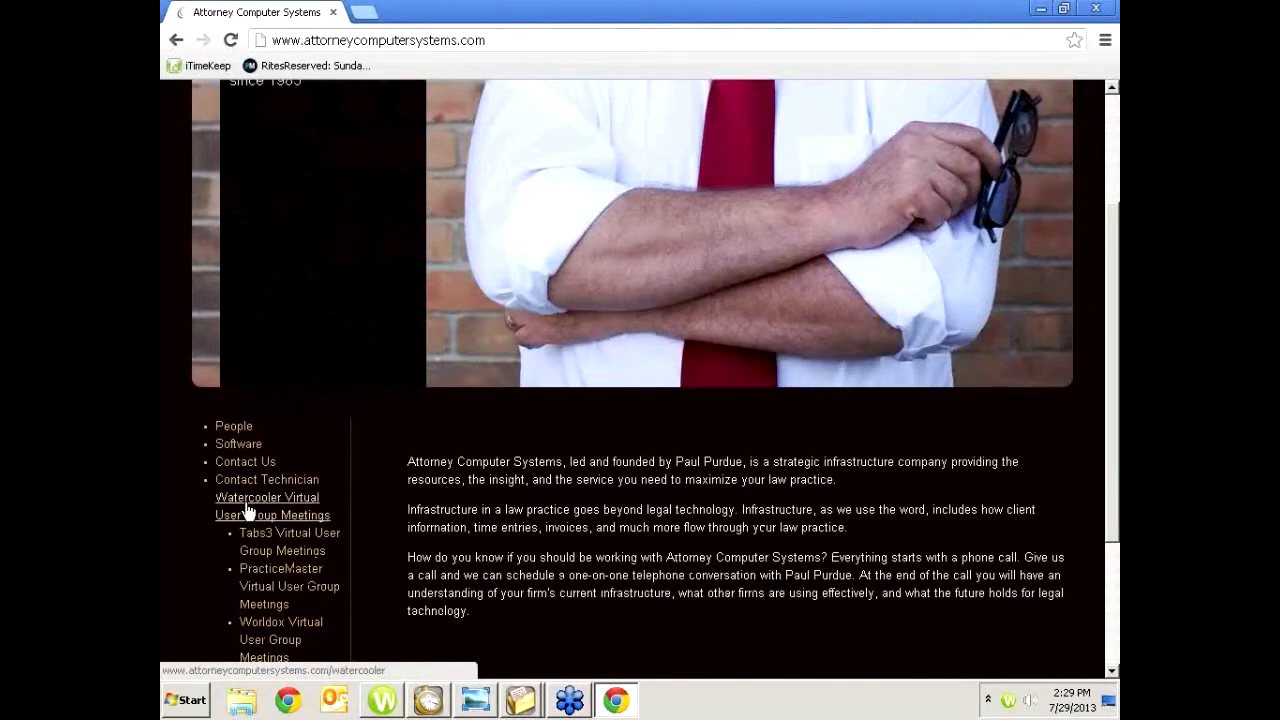
Open the Tabs3 Virtual User Group Meetings page and scroll through its list of upcoming and recorded monthly sessions
scroll(248, 511, "down", 1)
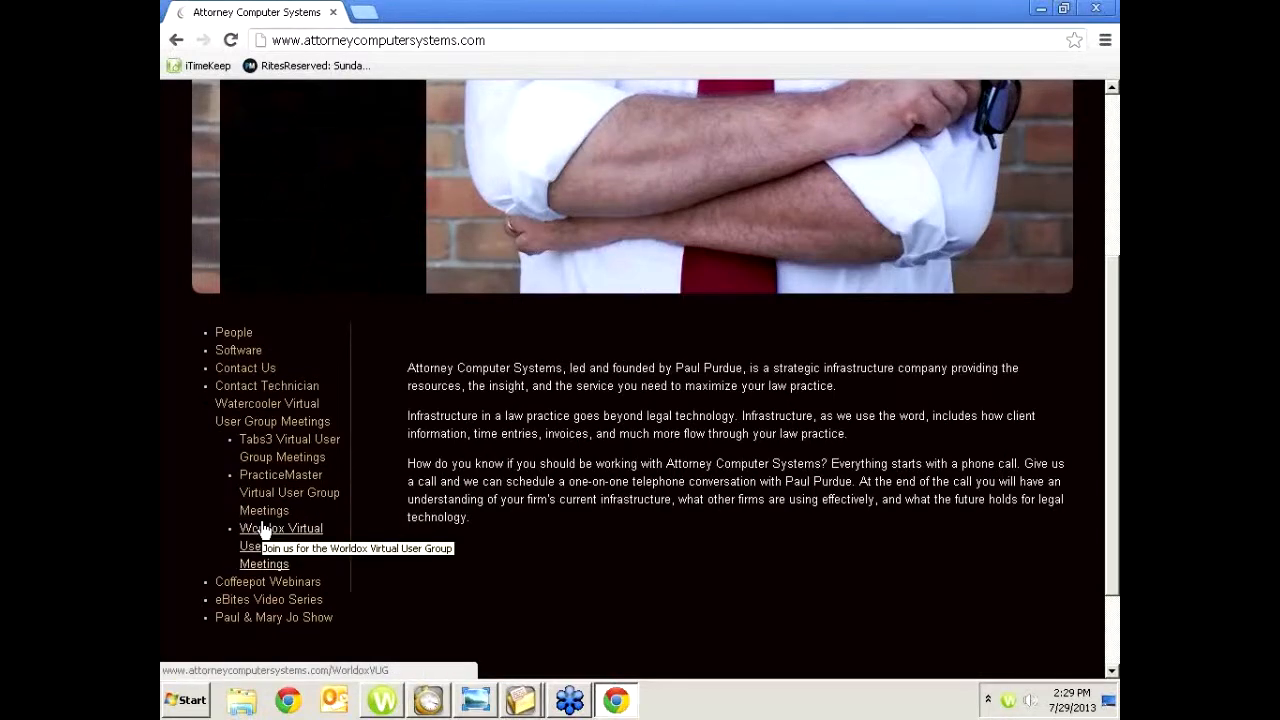
left_click(280, 447)
scroll(569, 400, "down", 5)
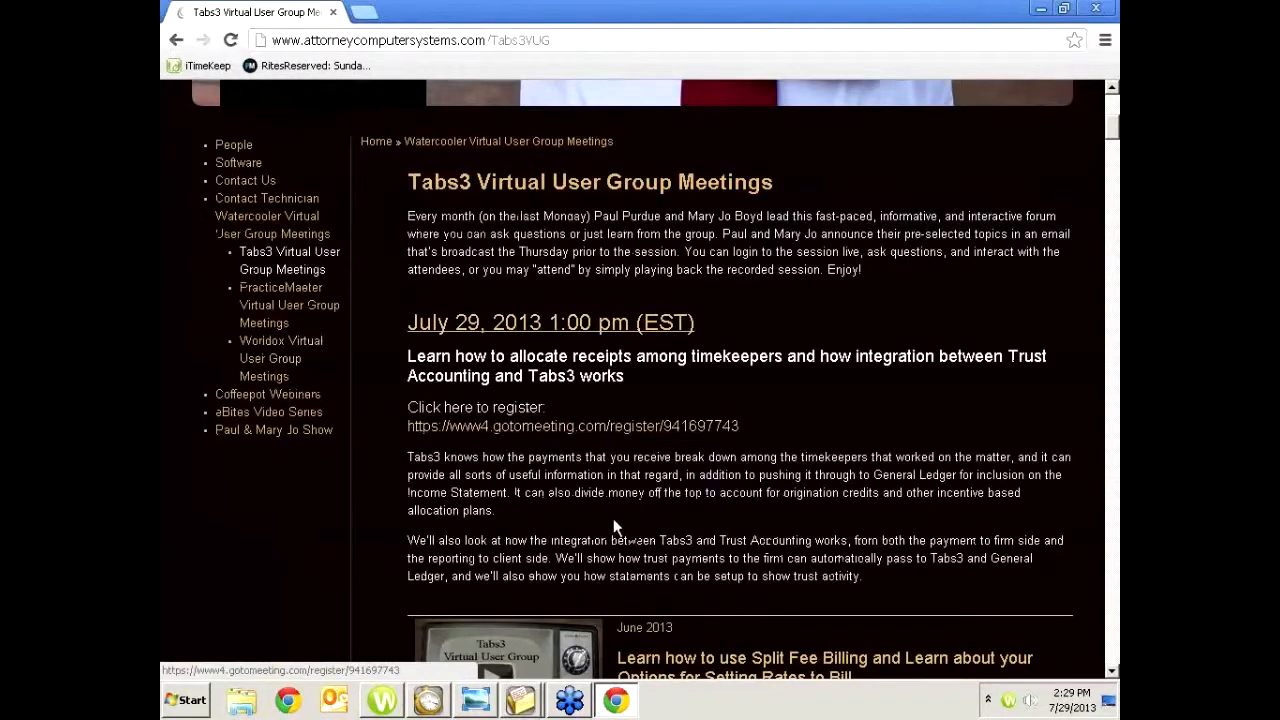
scroll(667, 557, "down", 3)
scroll(666, 557, "down", 10)
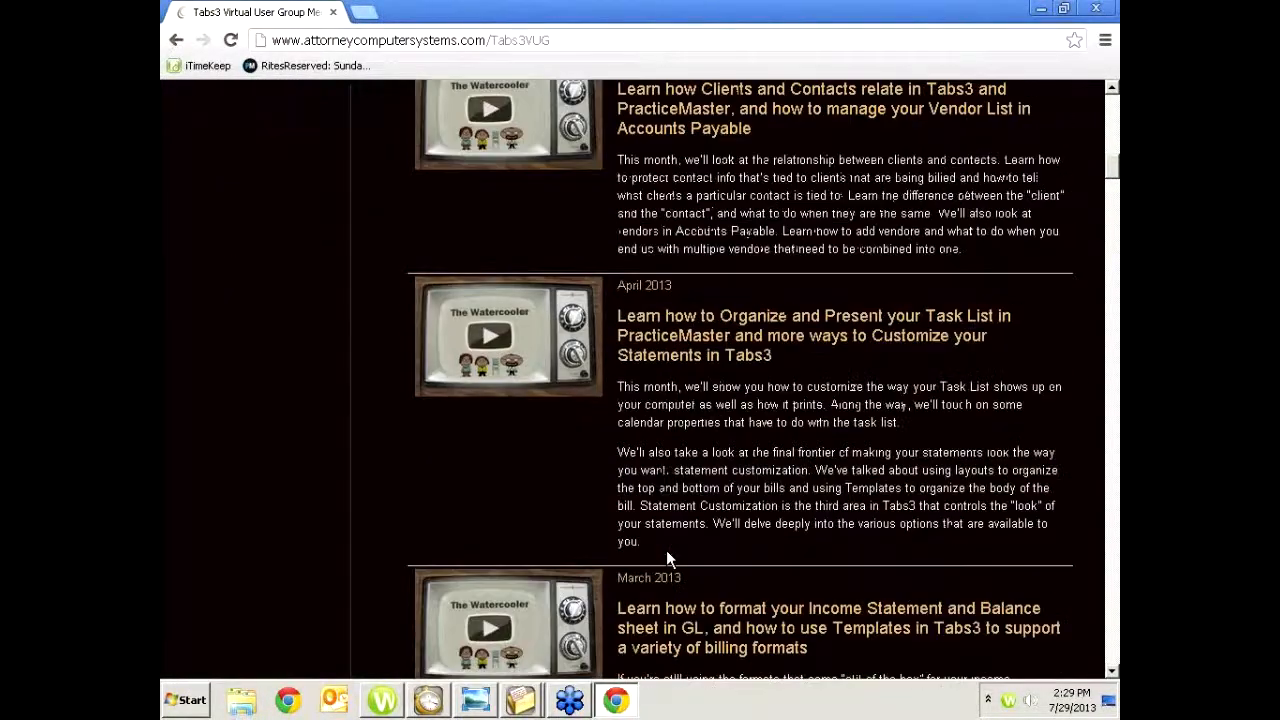
scroll(666, 552, "down", 6)
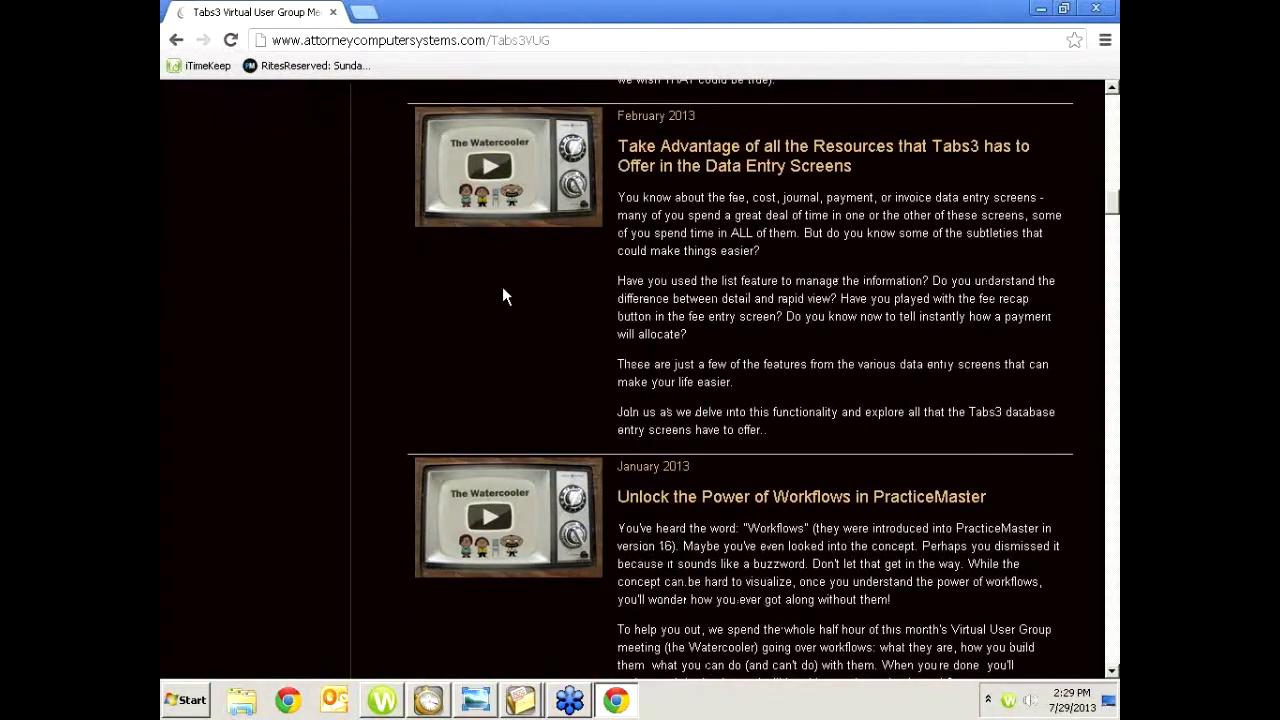
scroll(574, 292, "up", 5)
scroll(575, 299, "up", 17)
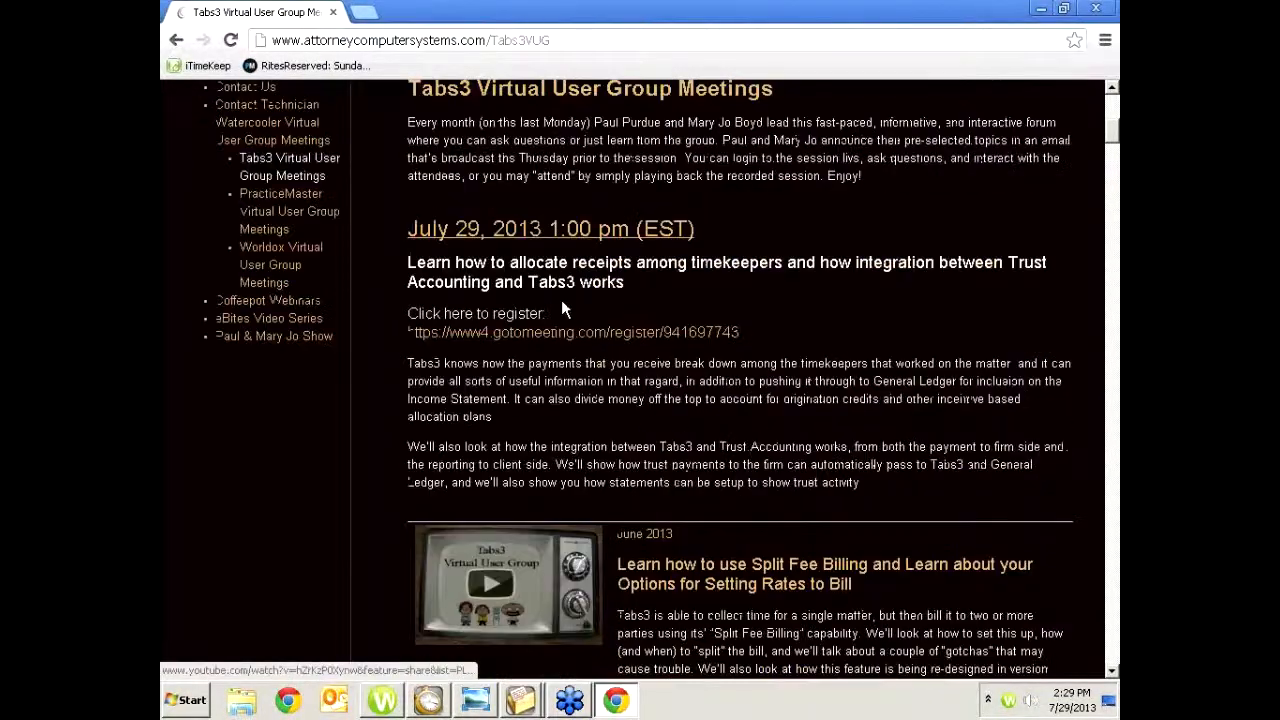
scroll(336, 592, "down", 4)
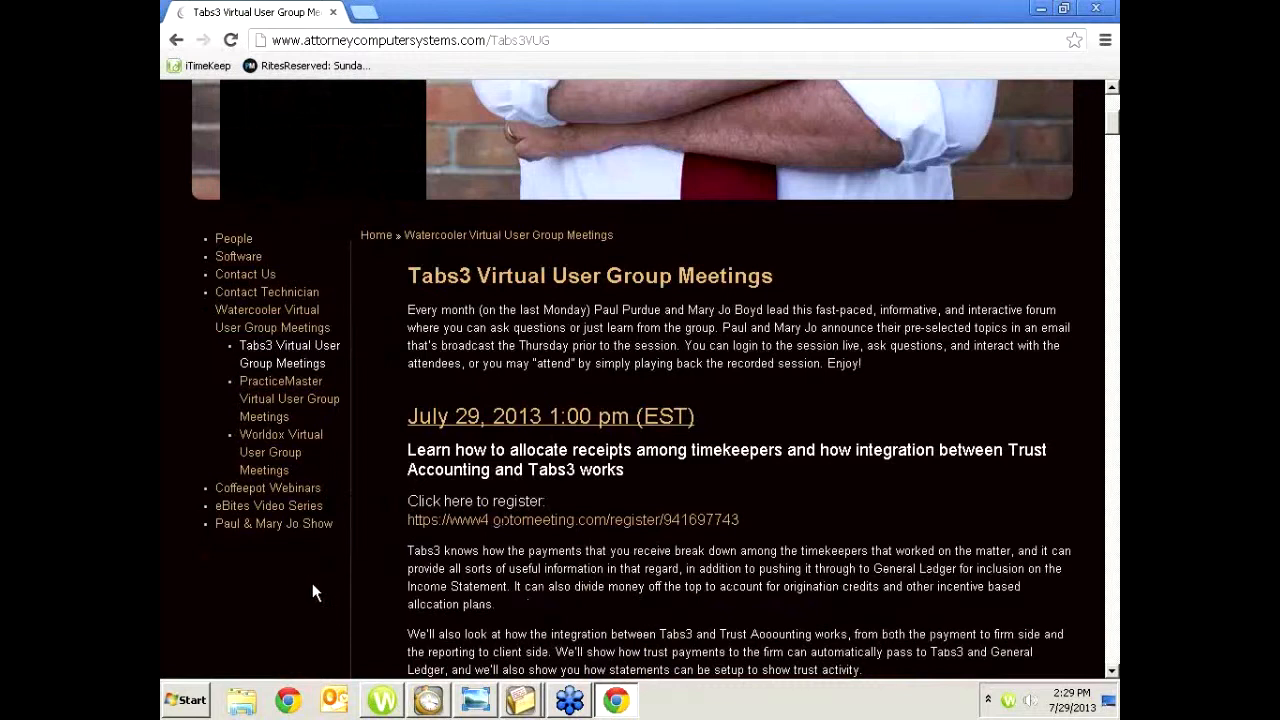